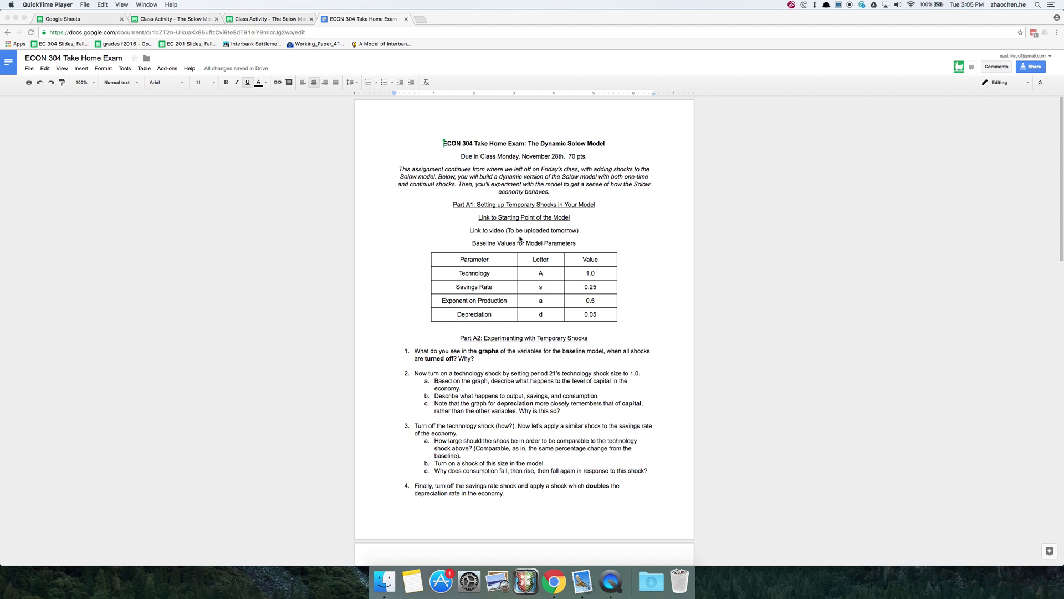
Read through the exam document's Part A1 and Part B1 instructions.
{"action": "left_click", "coordinate": [488, 217]}
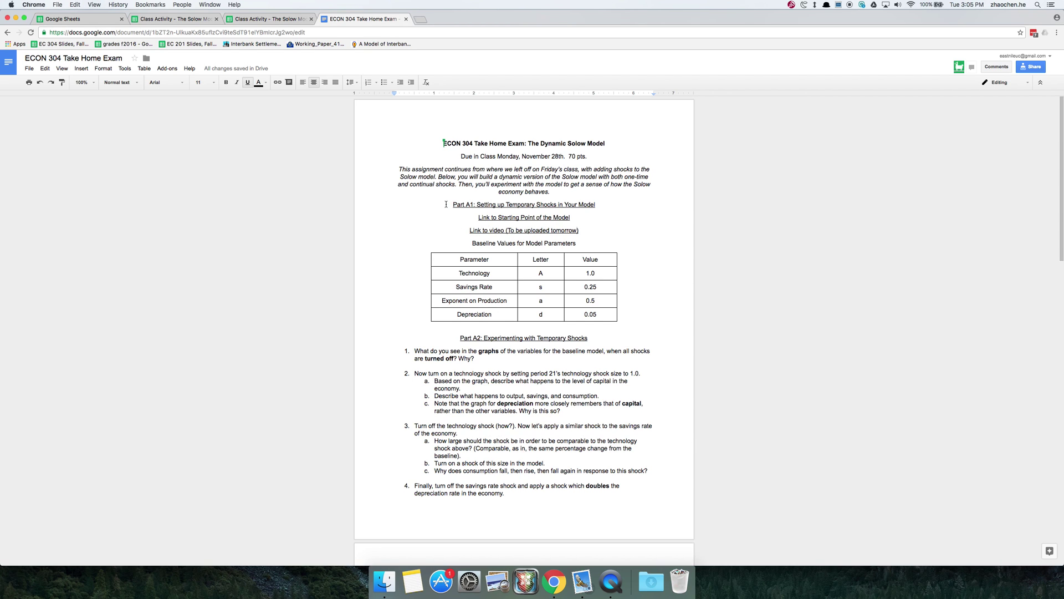
{"action": "left_click_drag", "start_coordinate": [446, 204], "coordinate": [628, 517]}
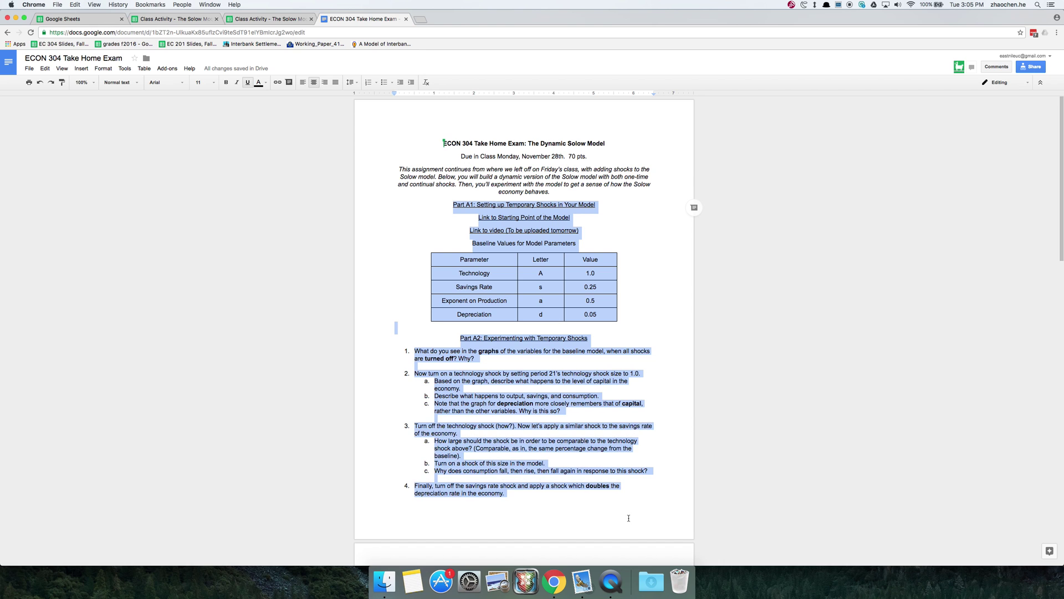
{"action": "left_click", "coordinate": [632, 375]}
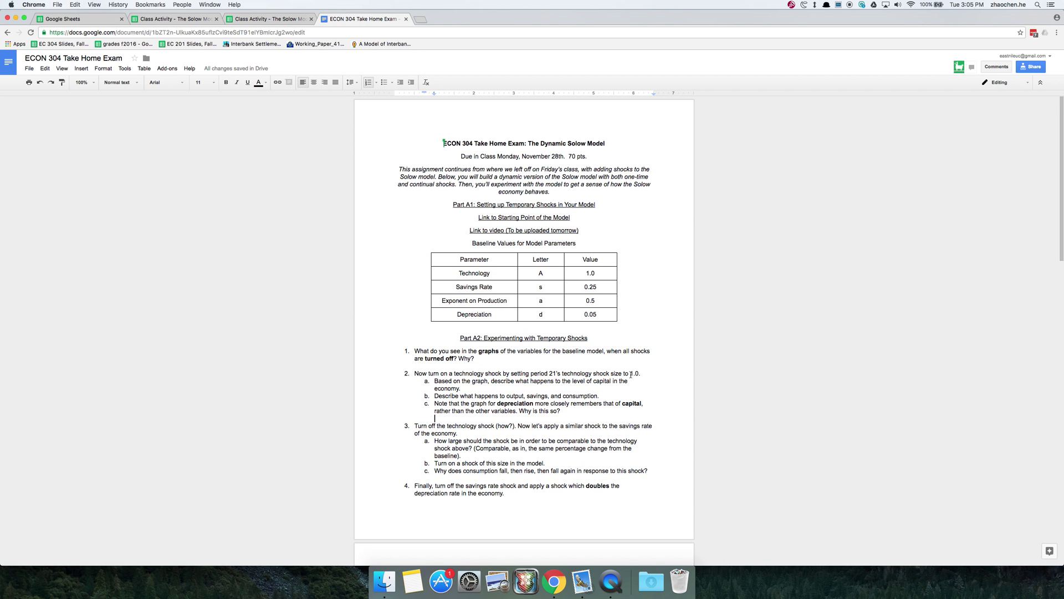
{"action": "scroll", "coordinate": [630, 375], "scroll_direction": "down", "scroll_amount": 6}
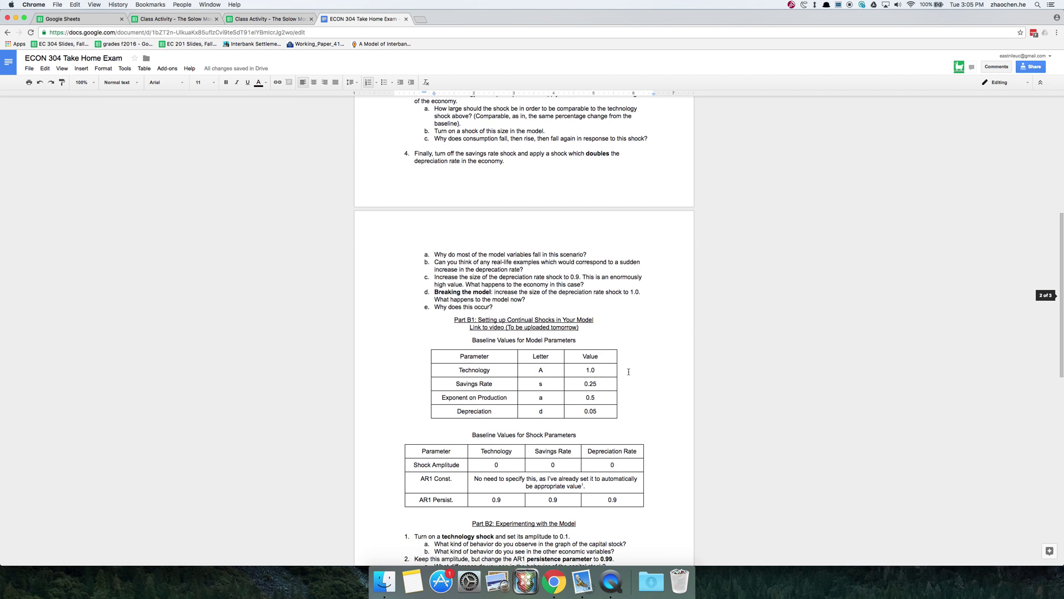
{"action": "scroll", "coordinate": [629, 371], "scroll_direction": "down", "scroll_amount": 2}
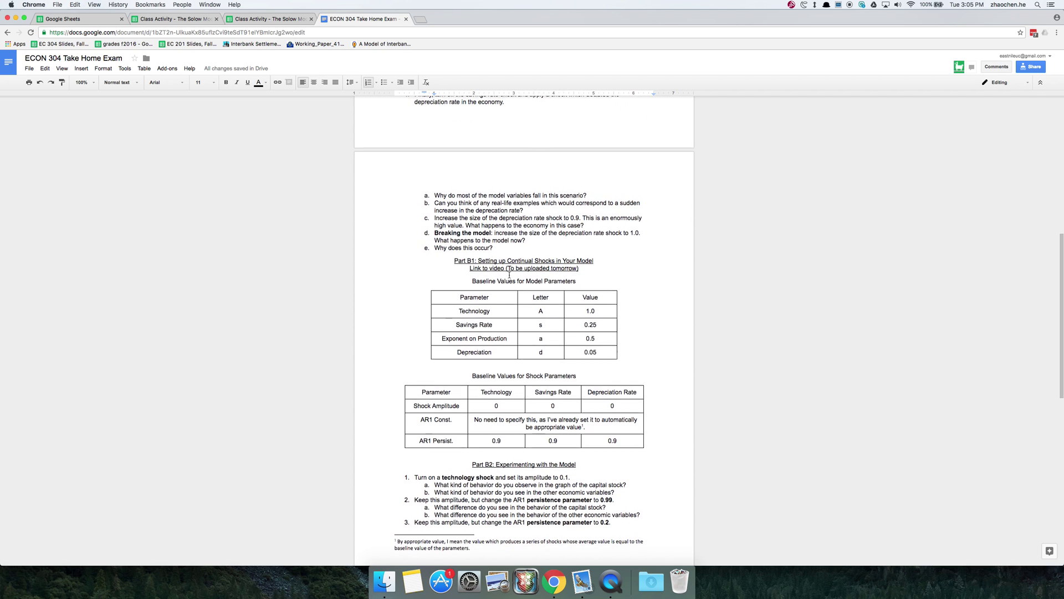
{"action": "left_click_drag", "start_coordinate": [442, 258], "coordinate": [663, 523]}
{"action": "left_click", "coordinate": [663, 523]}
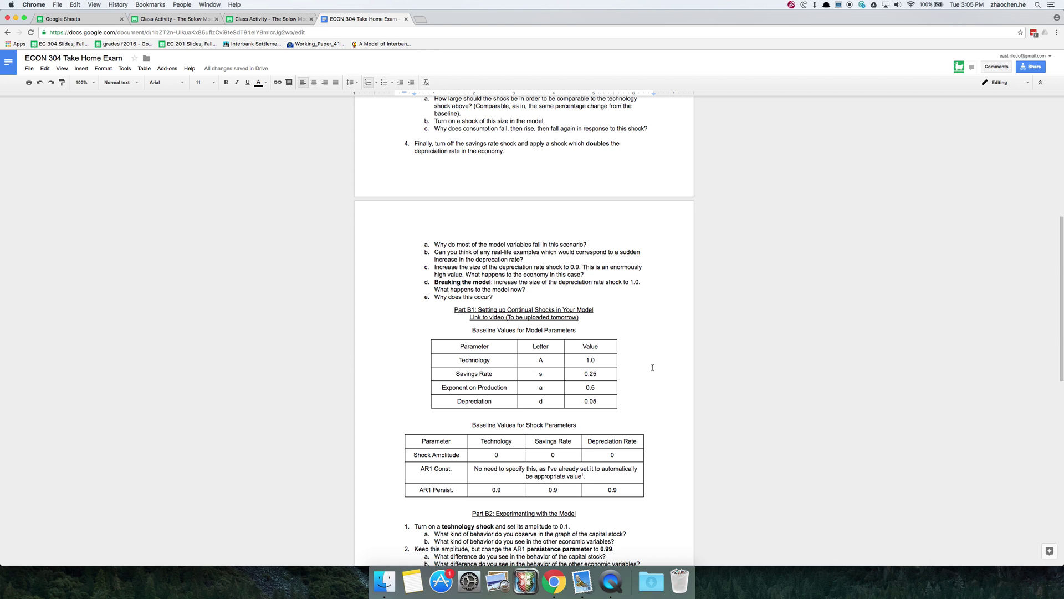
{"action": "scroll", "coordinate": [653, 365], "scroll_direction": "up", "scroll_amount": 10}
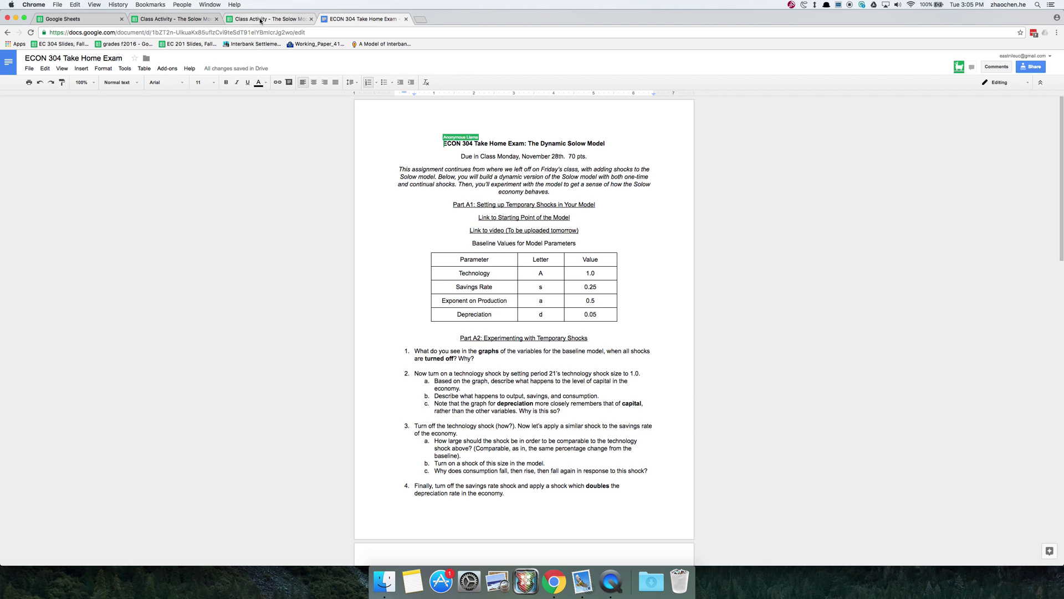
Inspect the Solow sheet's shock formulas, Model Parameters R2:R6, and the B3 and C3 starting values.
{"action": "left_click", "coordinate": [184, 17]}
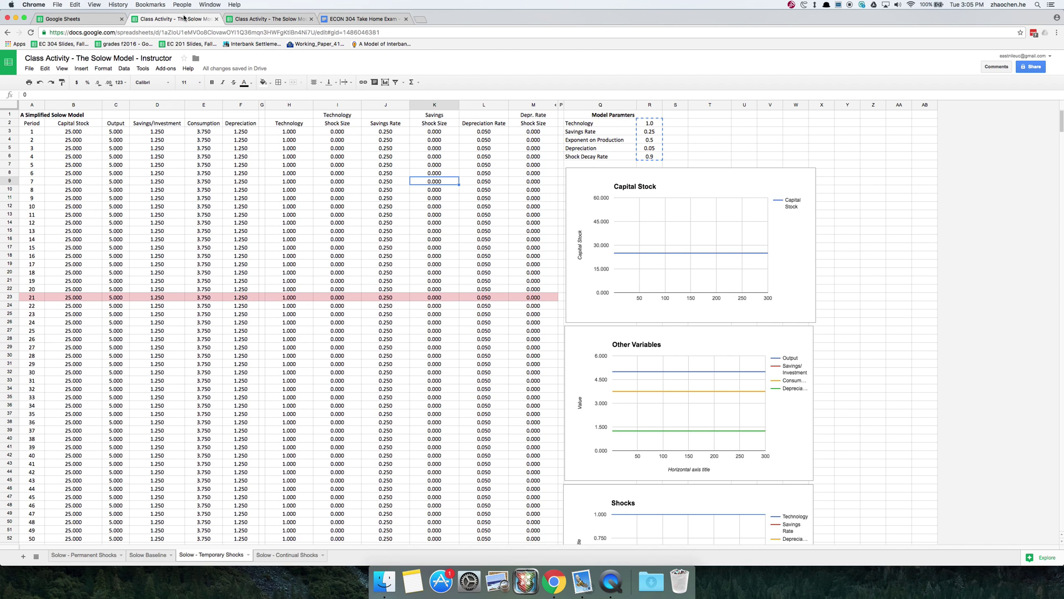
{"action": "left_click", "coordinate": [429, 314]}
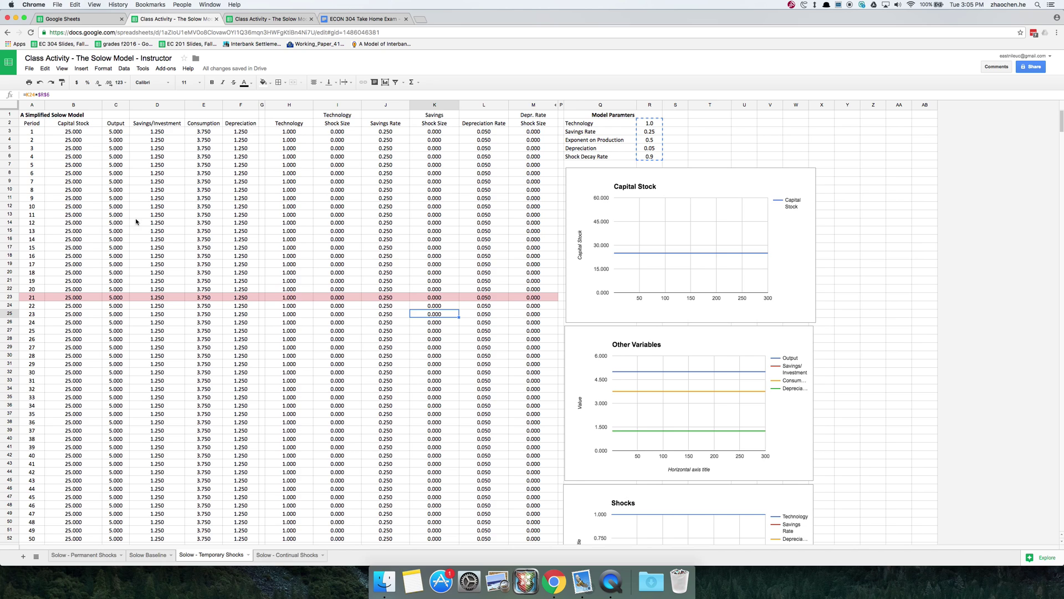
{"action": "left_click", "coordinate": [268, 288]}
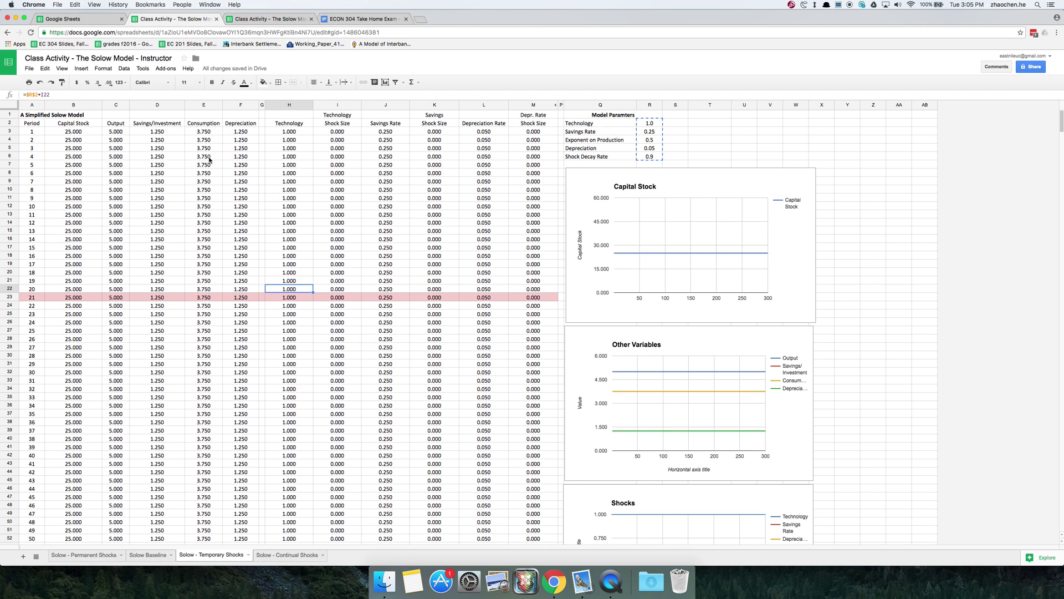
{"action": "left_click_drag", "start_coordinate": [648, 124], "coordinate": [644, 156]}
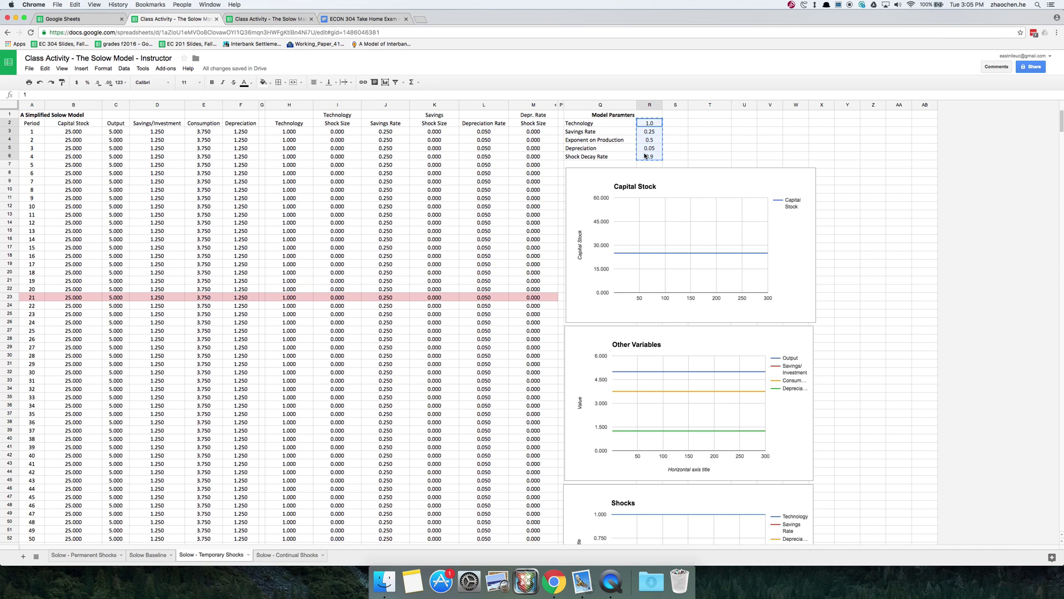
{"action": "left_click", "coordinate": [359, 19]}
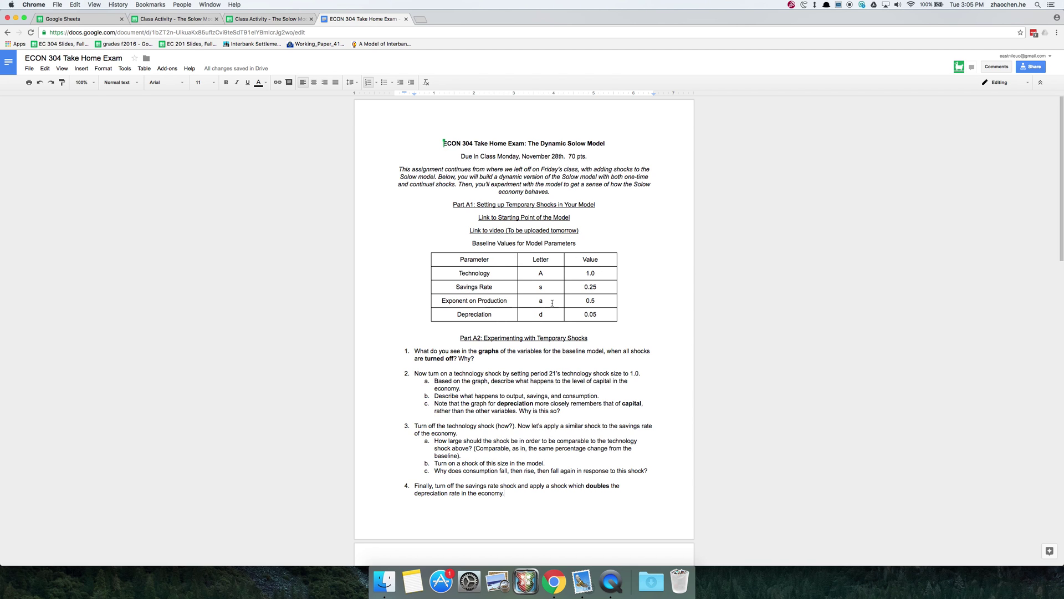
{"action": "left_click", "coordinate": [199, 20]}
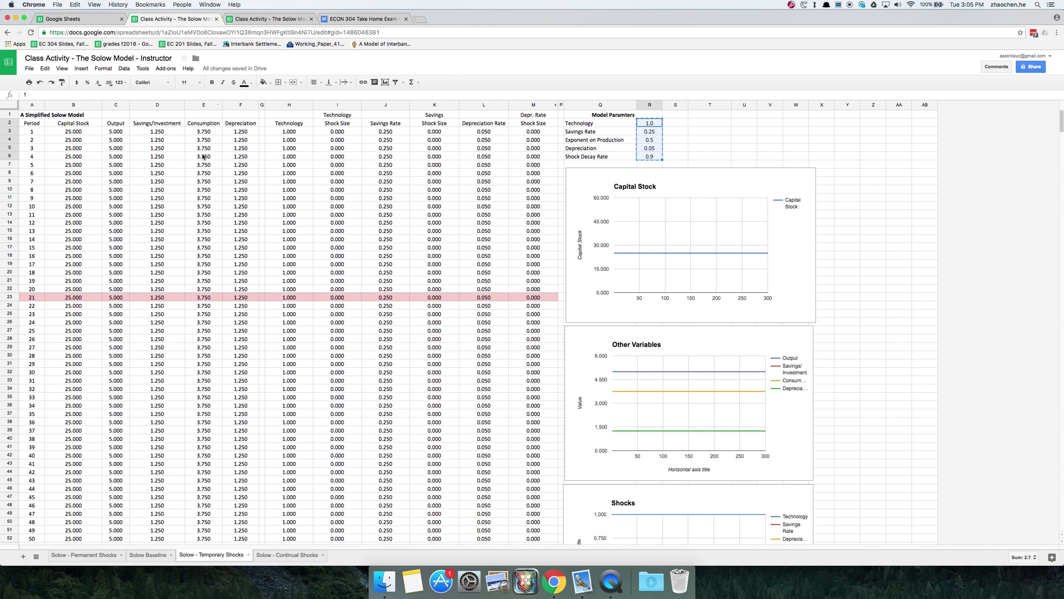
{"action": "left_click", "coordinate": [434, 156]}
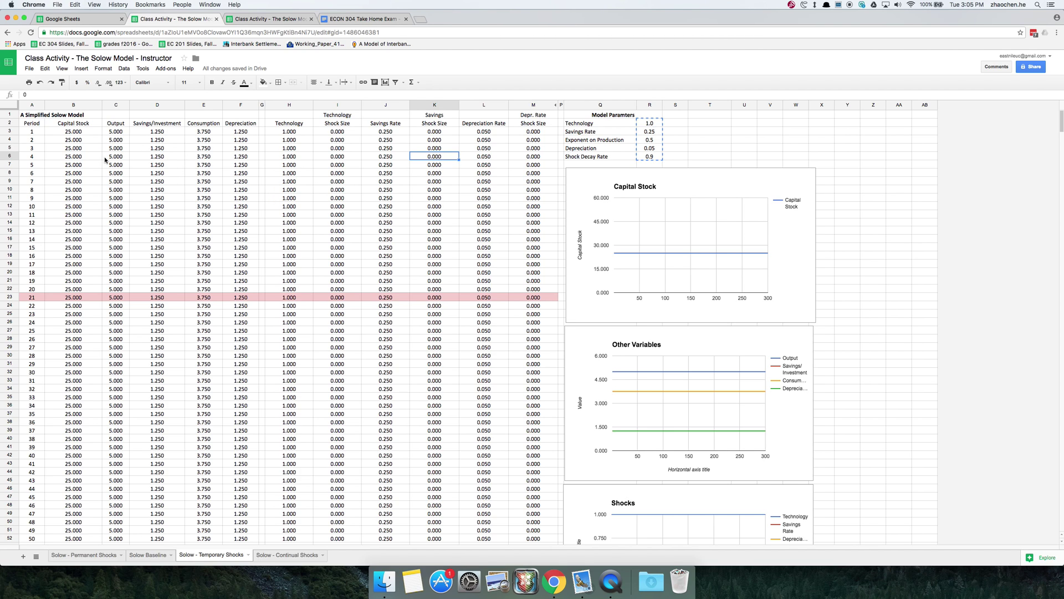
{"action": "left_click", "coordinate": [87, 133]}
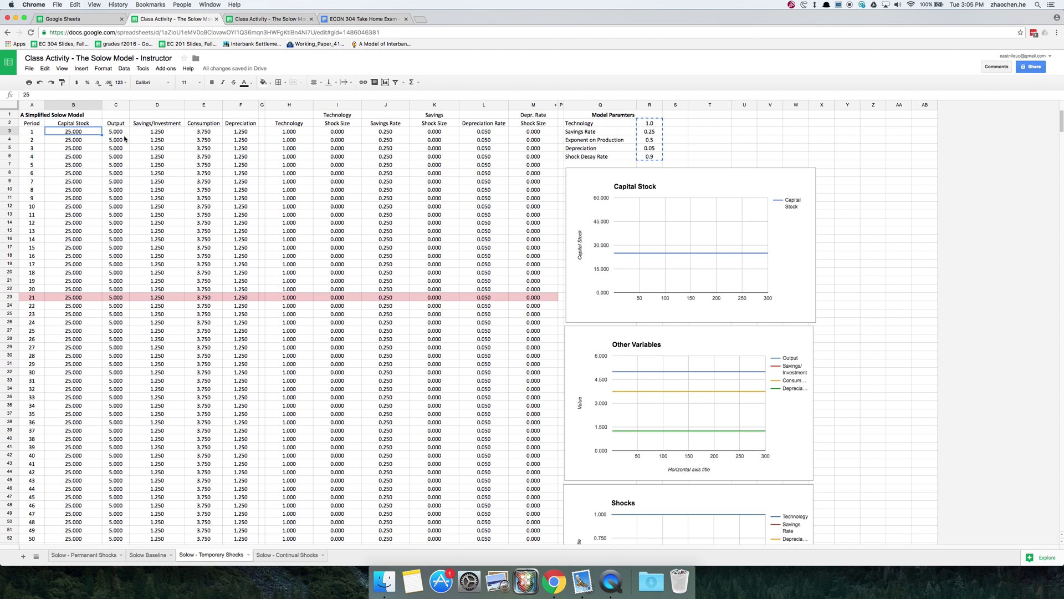
{"action": "left_click", "coordinate": [123, 135]}
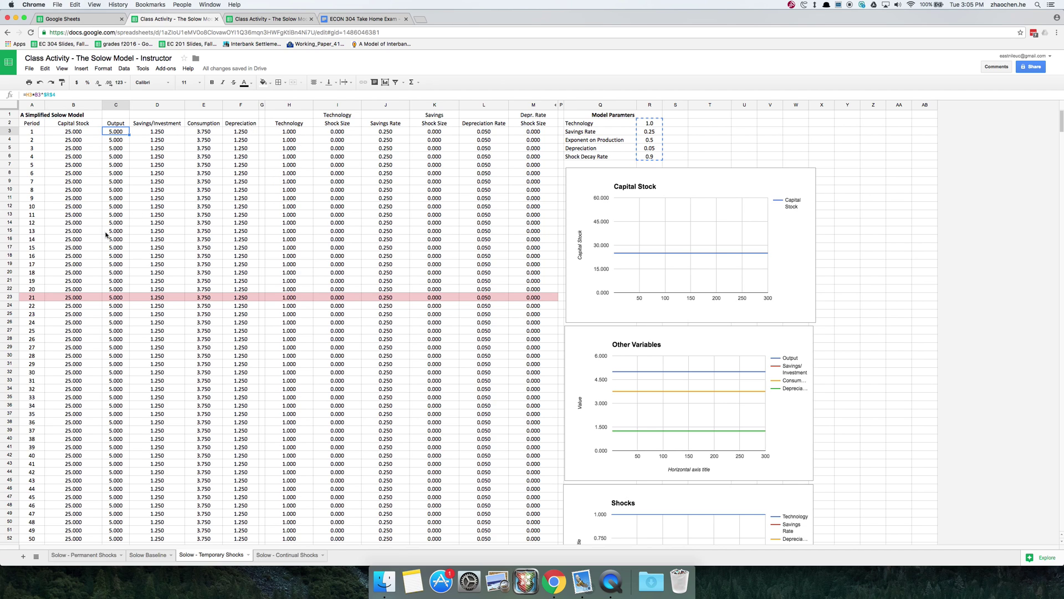
Examine the Technology and Technology Shock Size columns, ending on period-21 cell I23.
{"action": "scroll", "coordinate": [680, 284], "scroll_direction": "down", "scroll_amount": 2}
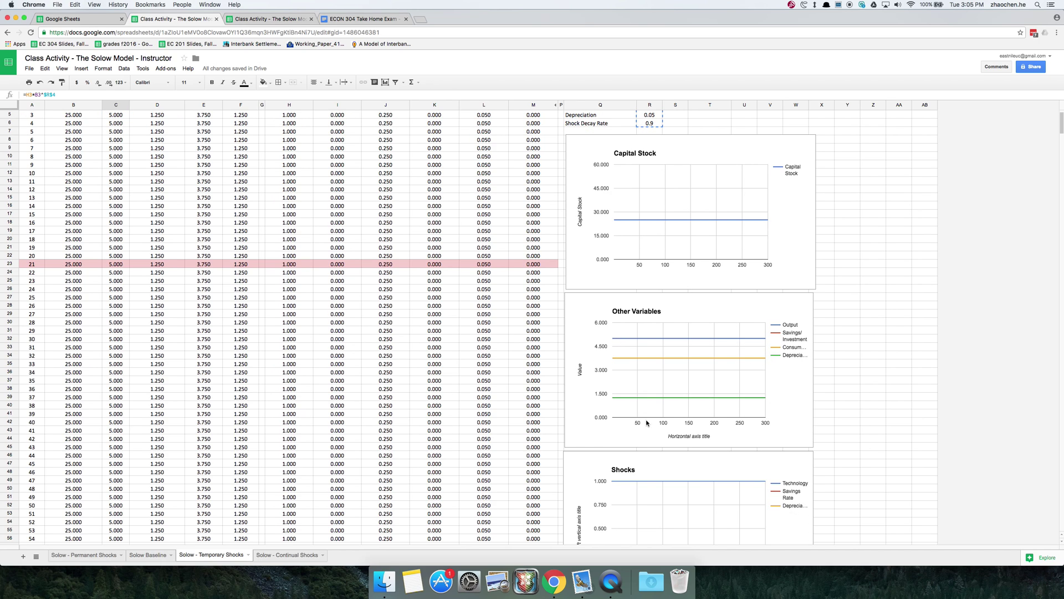
{"action": "scroll", "coordinate": [639, 306], "scroll_direction": "down", "scroll_amount": 5}
{"action": "scroll", "coordinate": [694, 302], "scroll_direction": "up", "scroll_amount": 5}
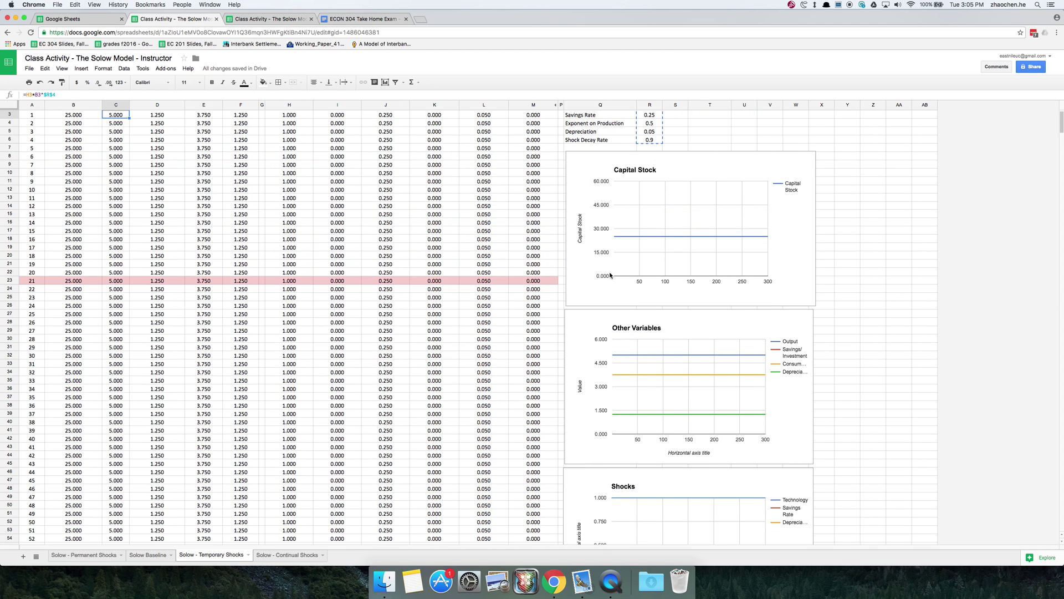
{"action": "scroll", "coordinate": [666, 277], "scroll_direction": "up", "scroll_amount": 1}
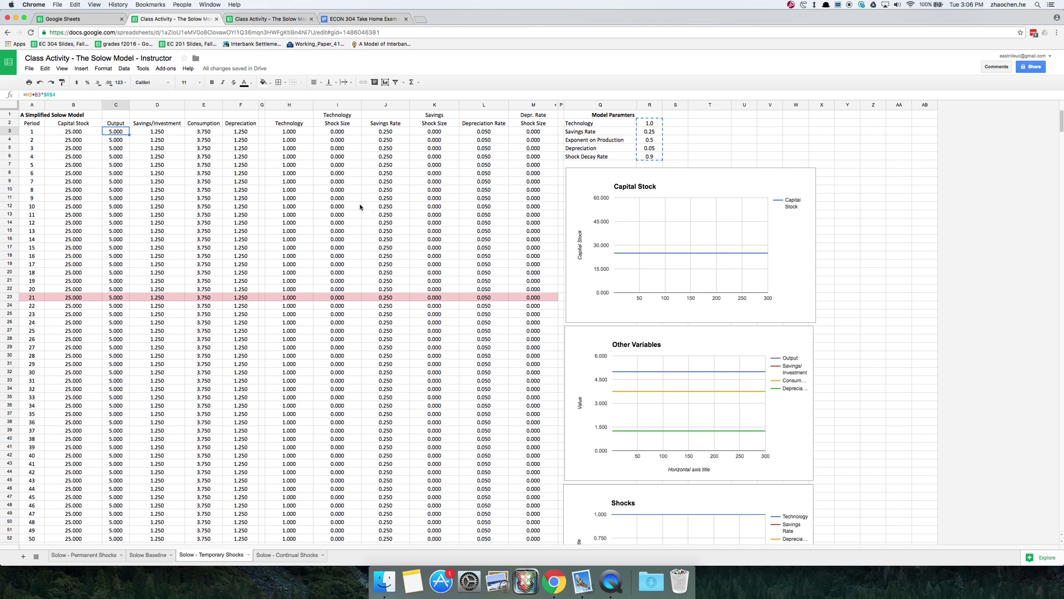
{"action": "left_click", "coordinate": [366, 256]}
{"action": "left_click", "coordinate": [333, 298]}
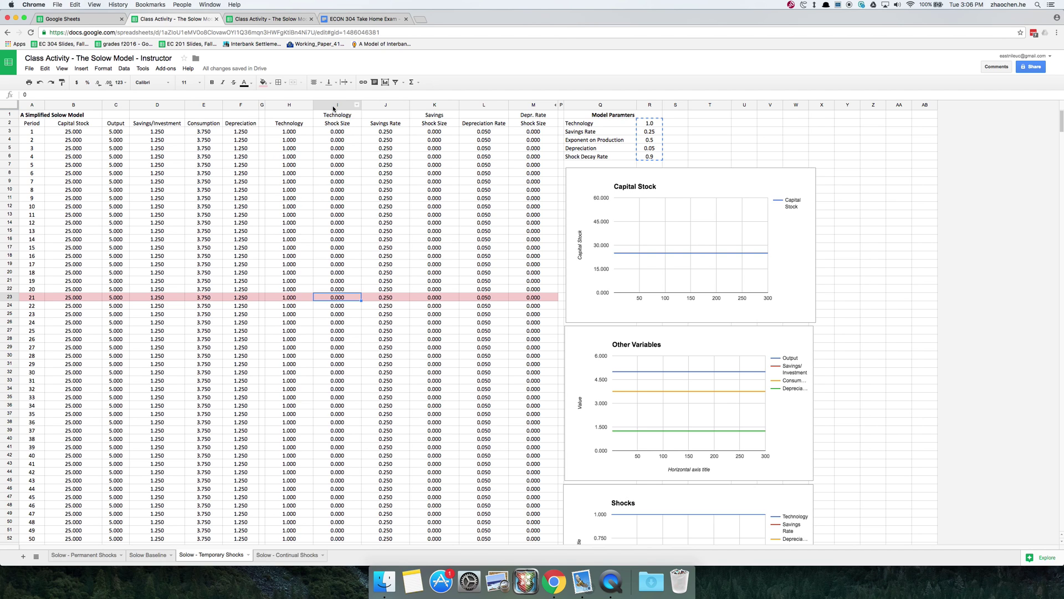
{"action": "left_click_drag", "start_coordinate": [337, 105], "coordinate": [283, 105]}
{"action": "left_click", "coordinate": [291, 198]}
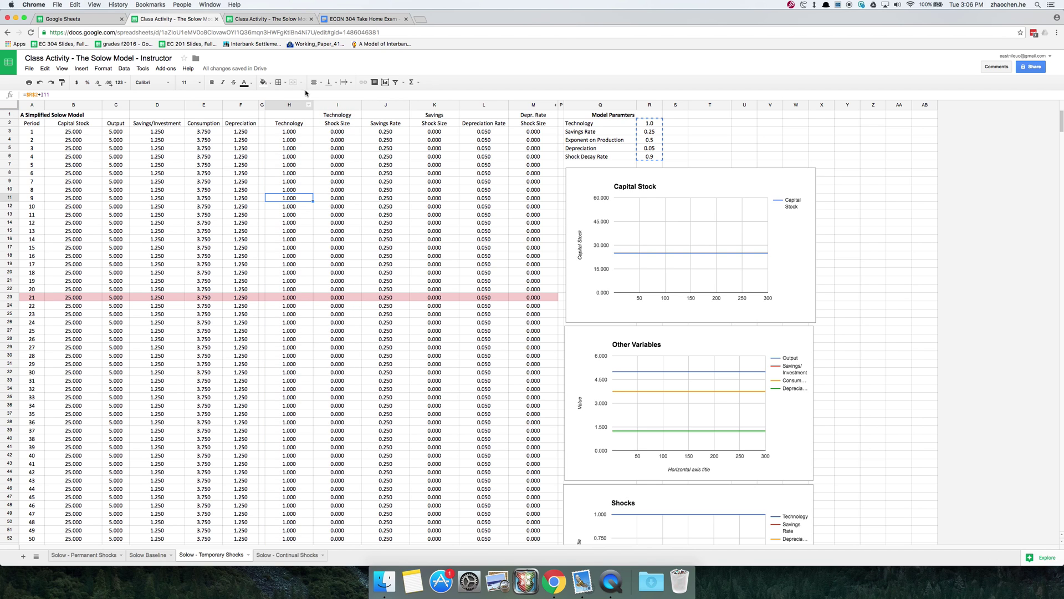
{"action": "left_click", "coordinate": [289, 104]}
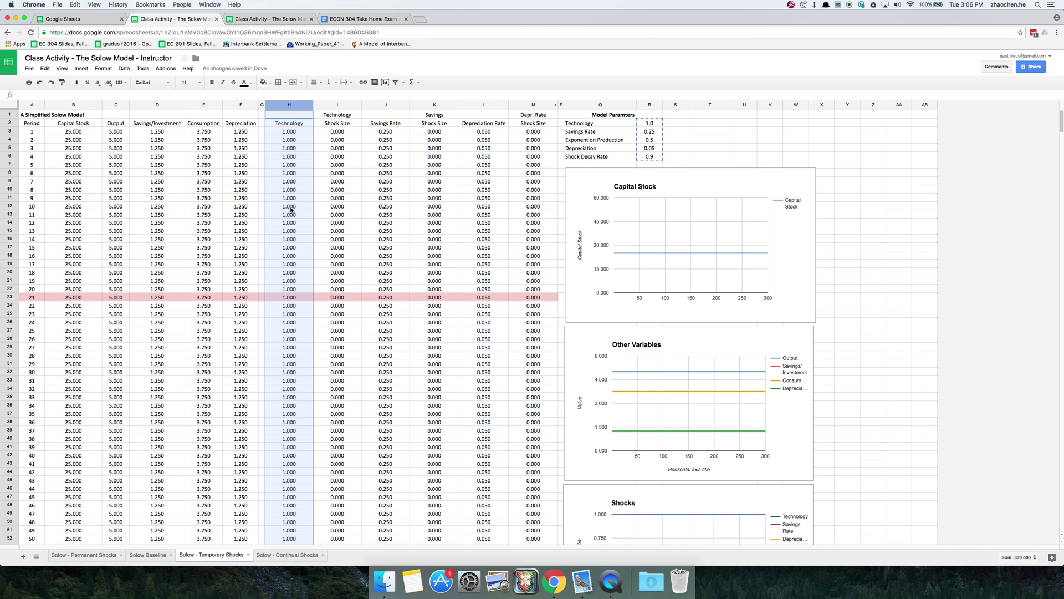
{"action": "scroll", "coordinate": [293, 161], "scroll_direction": "down", "scroll_amount": 5}
{"action": "scroll", "coordinate": [291, 152], "scroll_direction": "up", "scroll_amount": 5}
{"action": "left_click", "coordinate": [339, 297]}
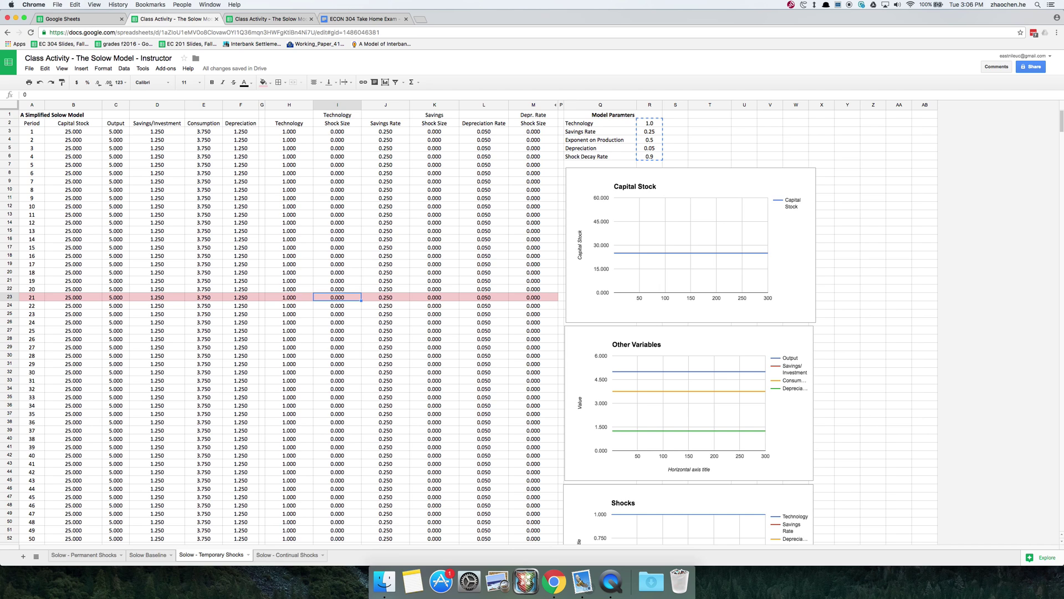
{"action": "type", "text": "1"}
{"action": "key", "text": "Return"}
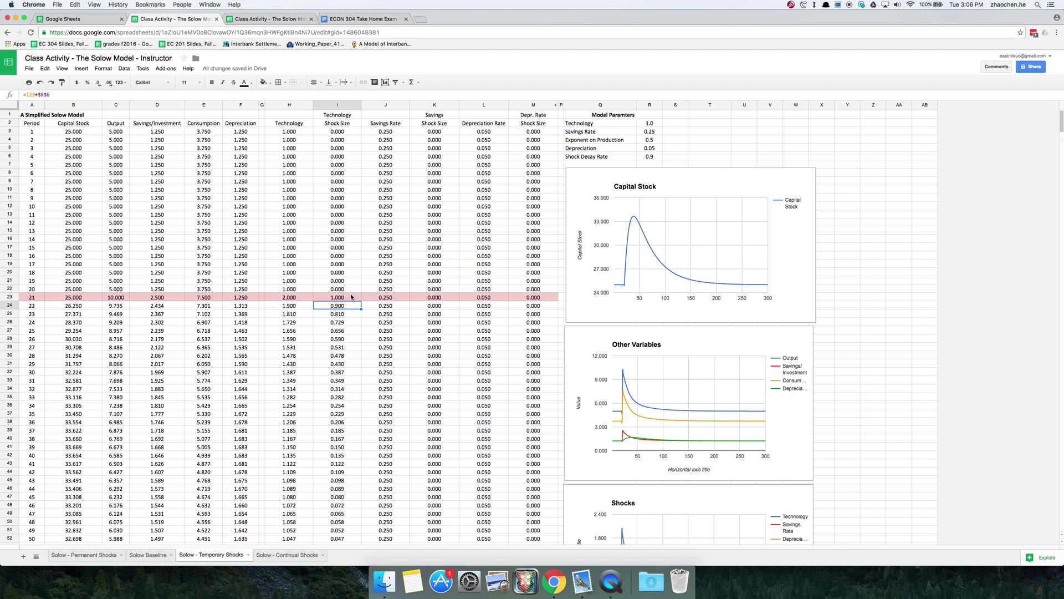
{"action": "left_click", "coordinate": [346, 299]}
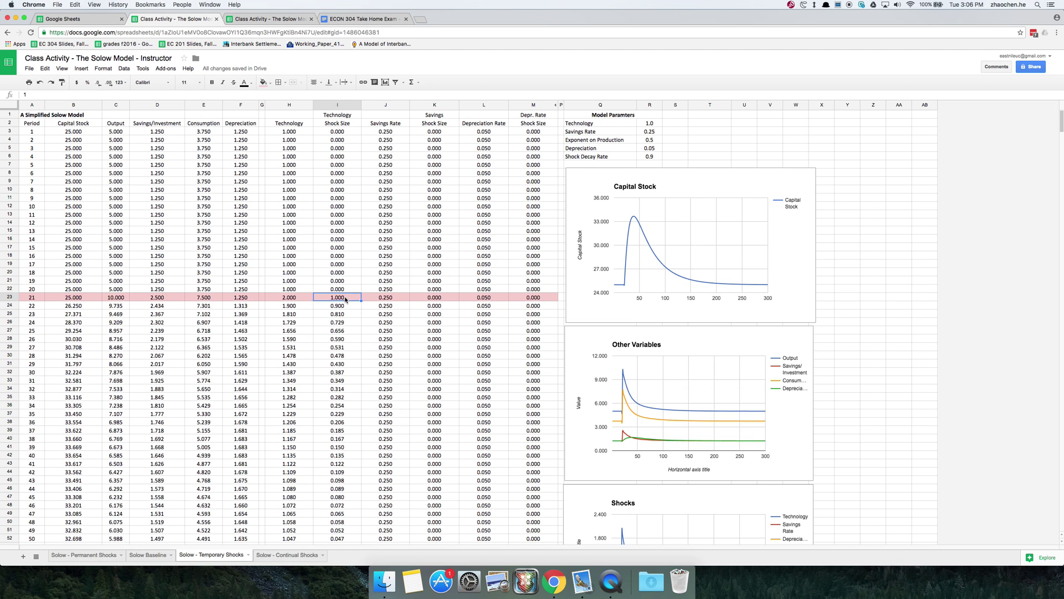
{"action": "left_click", "coordinate": [304, 299]}
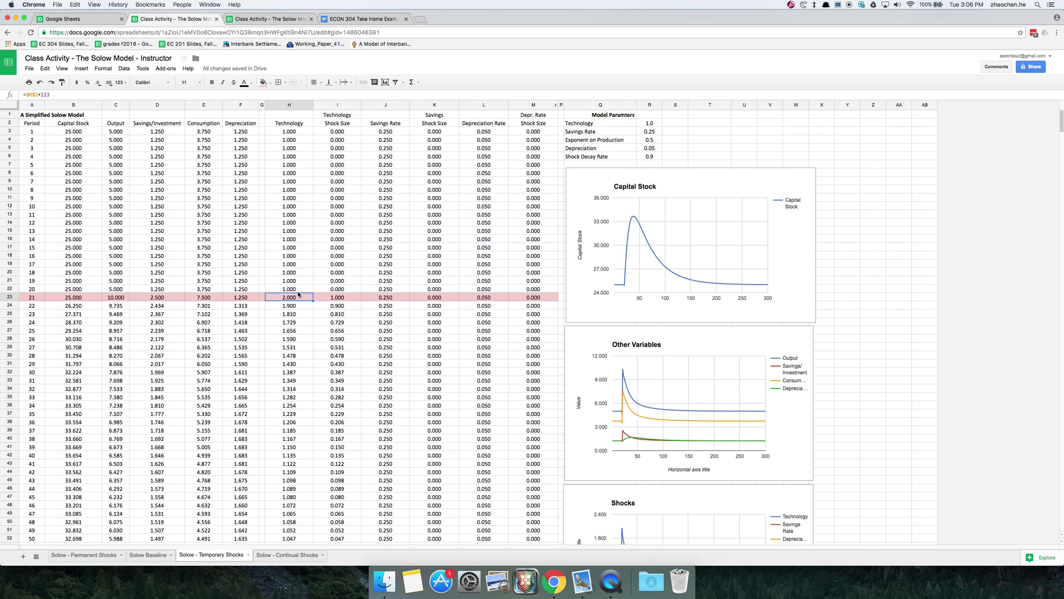
{"action": "key", "text": "Up"}
{"action": "left_click", "coordinate": [299, 299]}
{"action": "scroll", "coordinate": [299, 303], "scroll_direction": "down", "scroll_amount": 7}
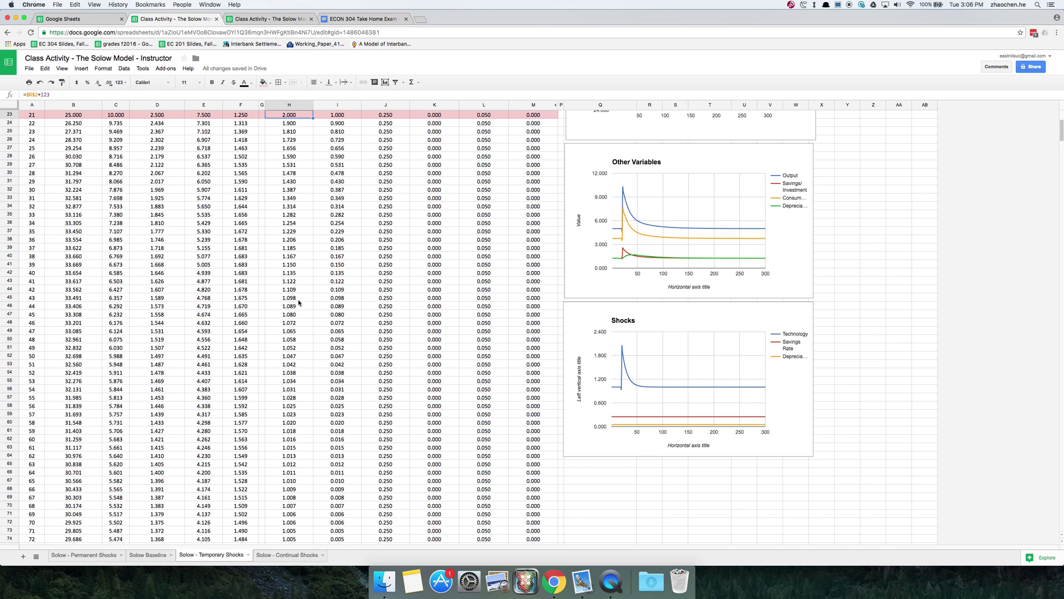
{"action": "scroll", "coordinate": [299, 302], "scroll_direction": "down", "scroll_amount": 10}
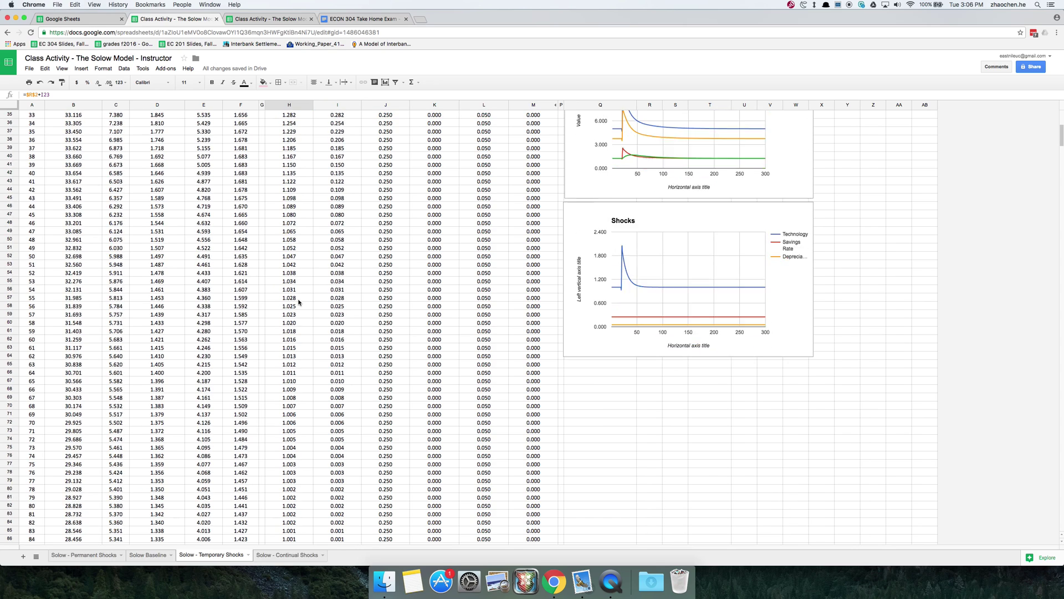
{"action": "scroll", "coordinate": [299, 303], "scroll_direction": "down", "scroll_amount": 9}
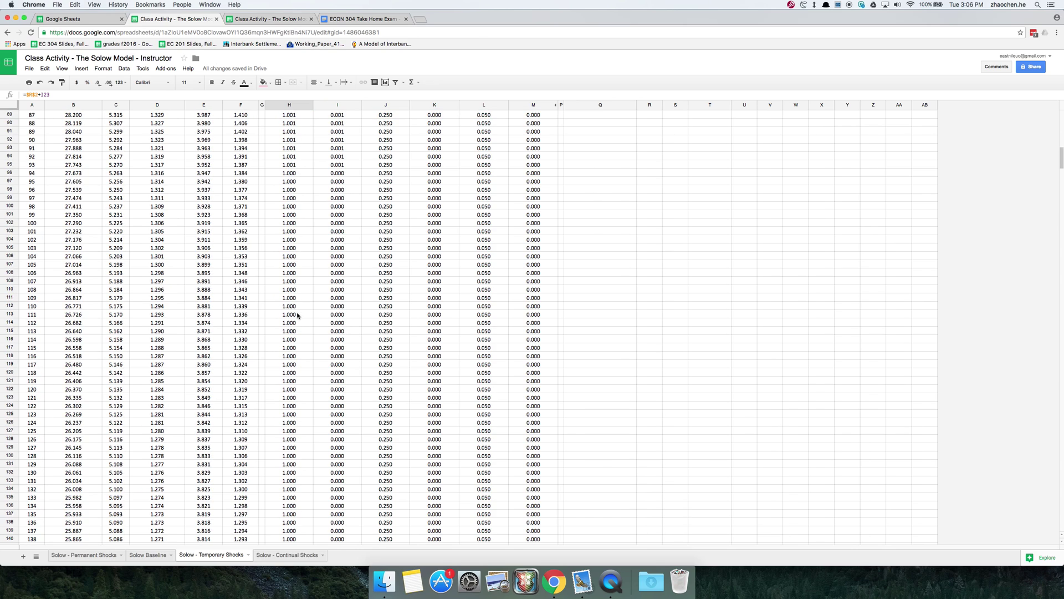
{"action": "scroll", "coordinate": [297, 315], "scroll_direction": "up", "scroll_amount": 20}
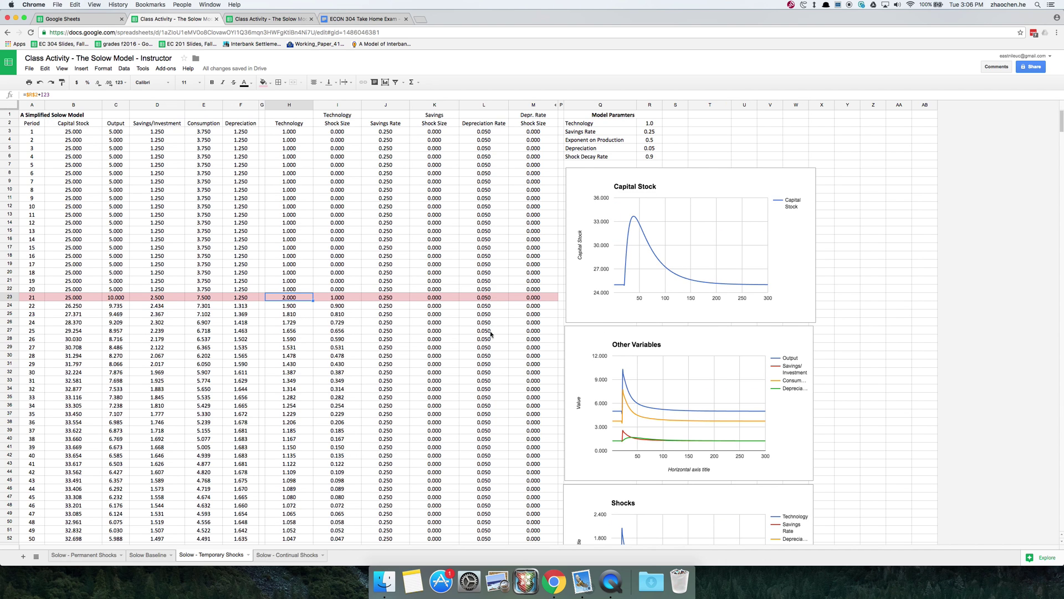
{"action": "left_click", "coordinate": [949, 363]}
{"action": "scroll", "coordinate": [947, 357], "scroll_direction": "down", "scroll_amount": 5}
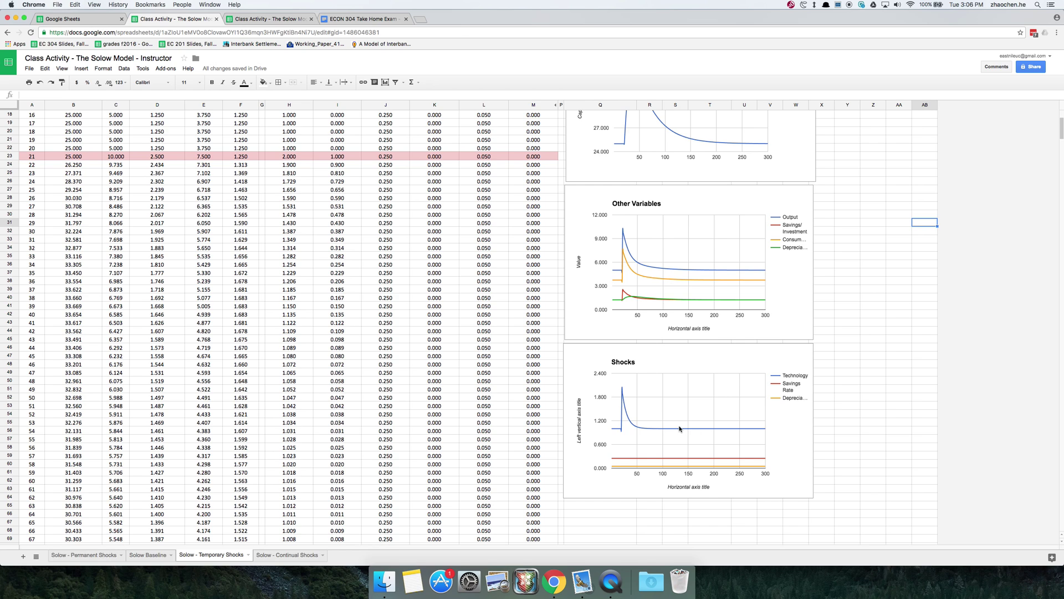
{"action": "scroll", "coordinate": [720, 423], "scroll_direction": "up", "scroll_amount": 6}
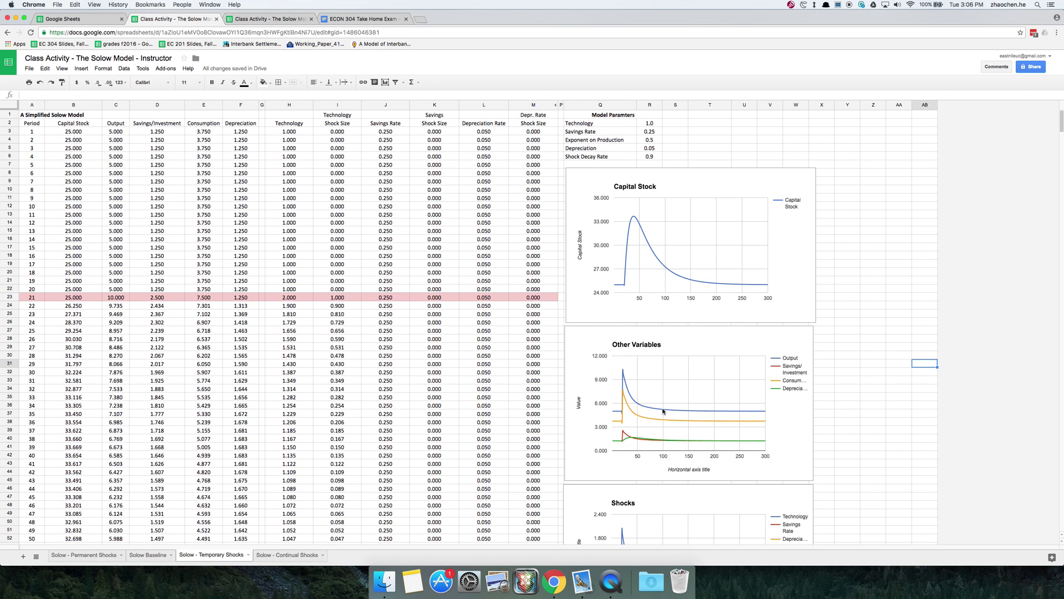
{"action": "left_click", "coordinate": [284, 298]}
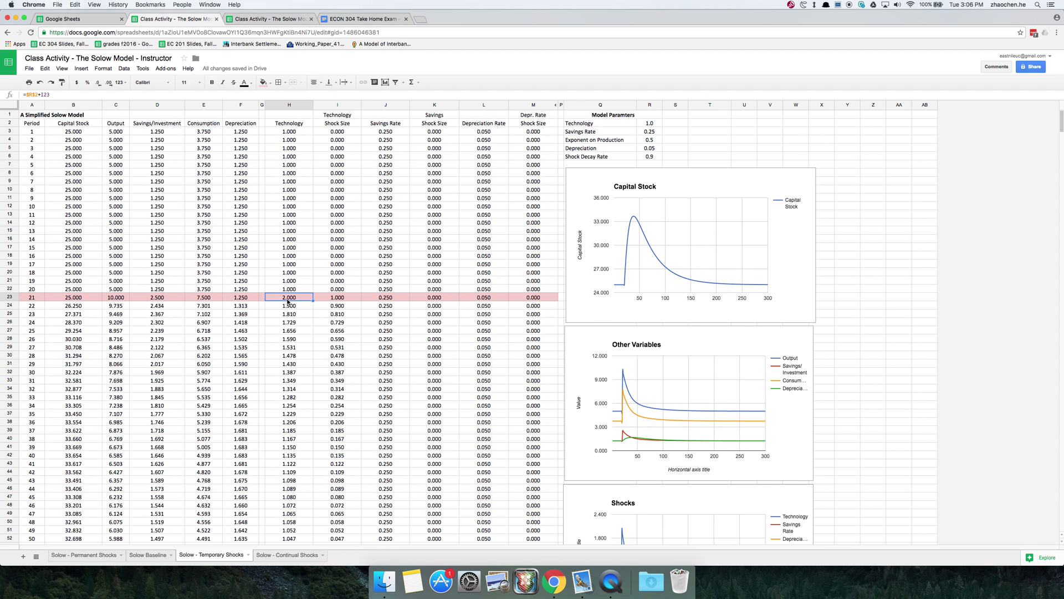
{"action": "scroll", "coordinate": [291, 304], "scroll_direction": "down", "scroll_amount": 2}
{"action": "scroll", "coordinate": [291, 304], "scroll_direction": "down", "scroll_amount": 3}
{"action": "scroll", "coordinate": [291, 303], "scroll_direction": "up", "scroll_amount": 5}
{"action": "scroll", "coordinate": [622, 389], "scroll_direction": "down", "scroll_amount": 2}
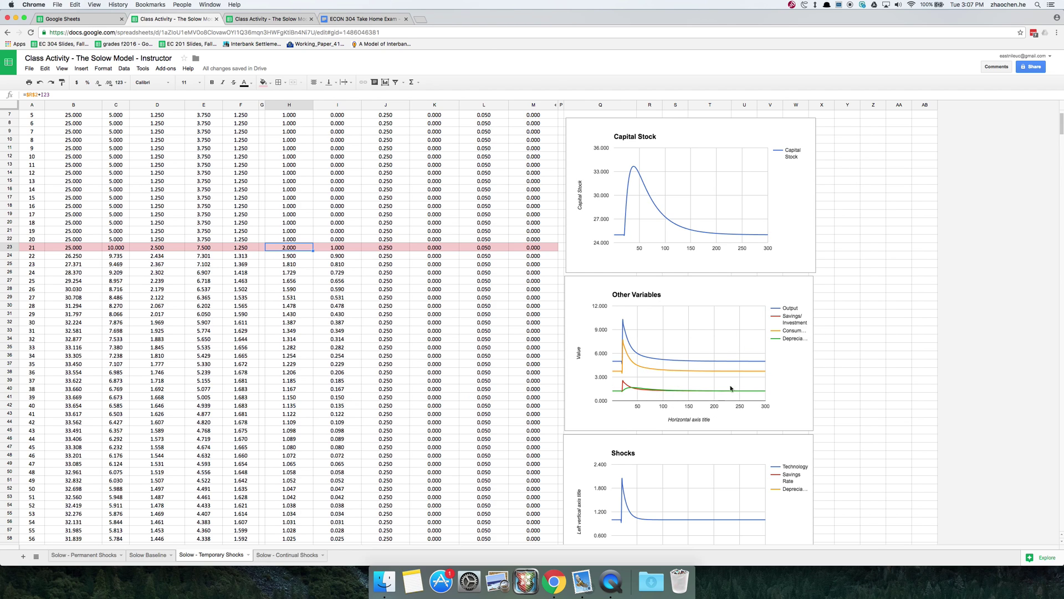
{"action": "scroll", "coordinate": [666, 244], "scroll_direction": "up", "scroll_amount": 3}
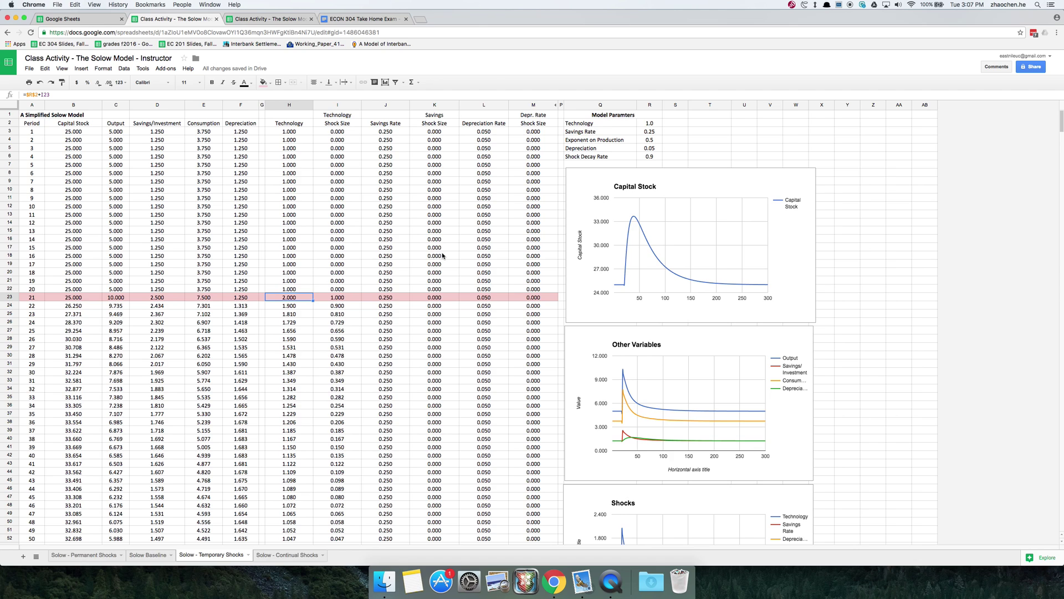
Undo the typed 1 in the period-21 Technology cell to restore its formula.
{"action": "type", "text": "1"}
{"action": "key", "text": "Return"}
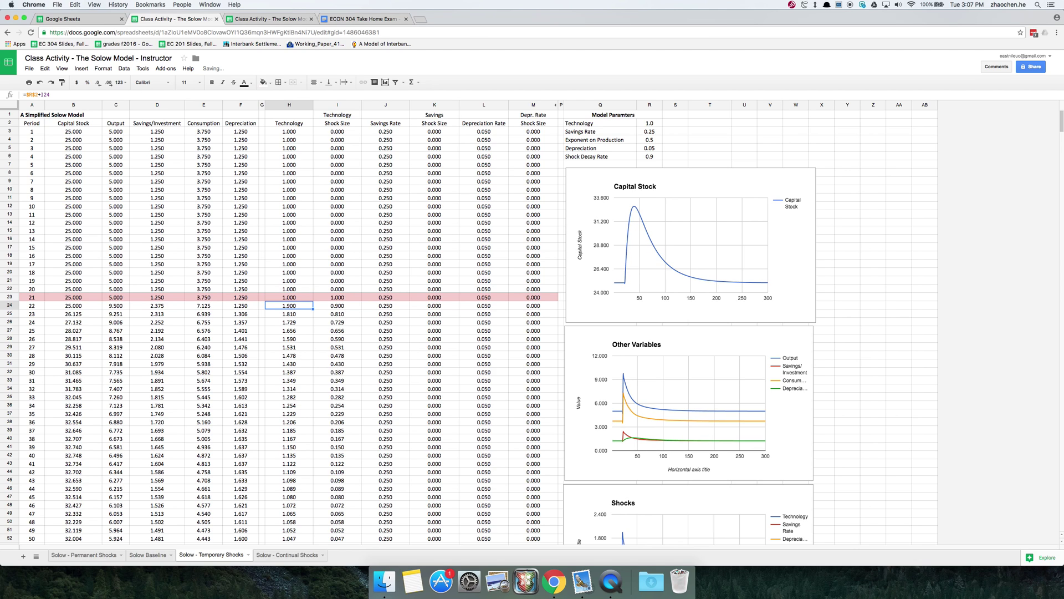
{"action": "key", "text": "Right"}
{"action": "key", "text": "Right"}
{"action": "key", "text": "Left"}
{"action": "key", "text": "Up"}
{"action": "key", "text": "Left"}
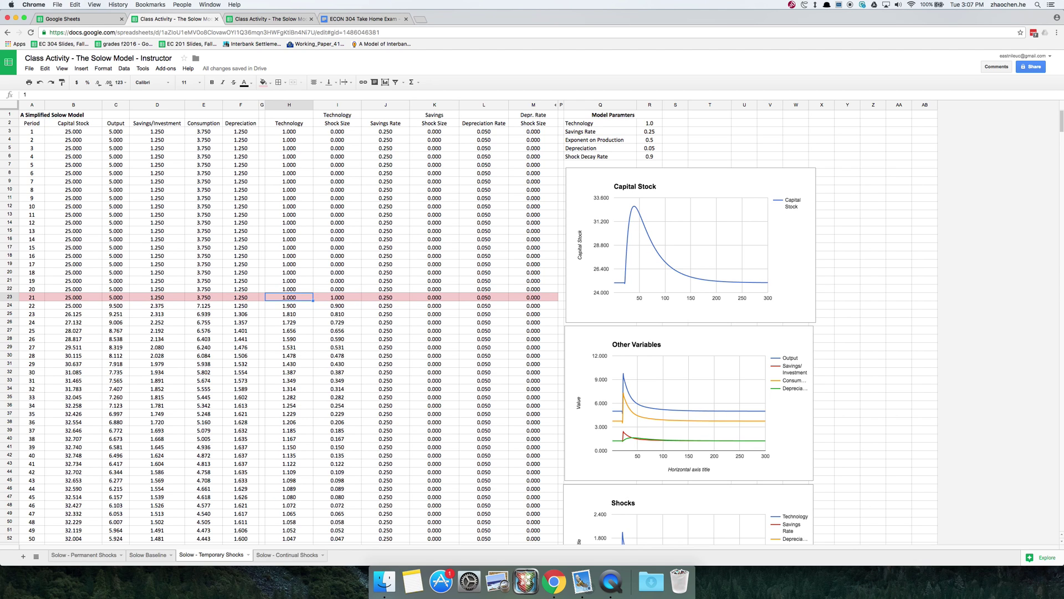
{"action": "key", "text": "Right"}
{"action": "key", "text": "ctrl+z"}
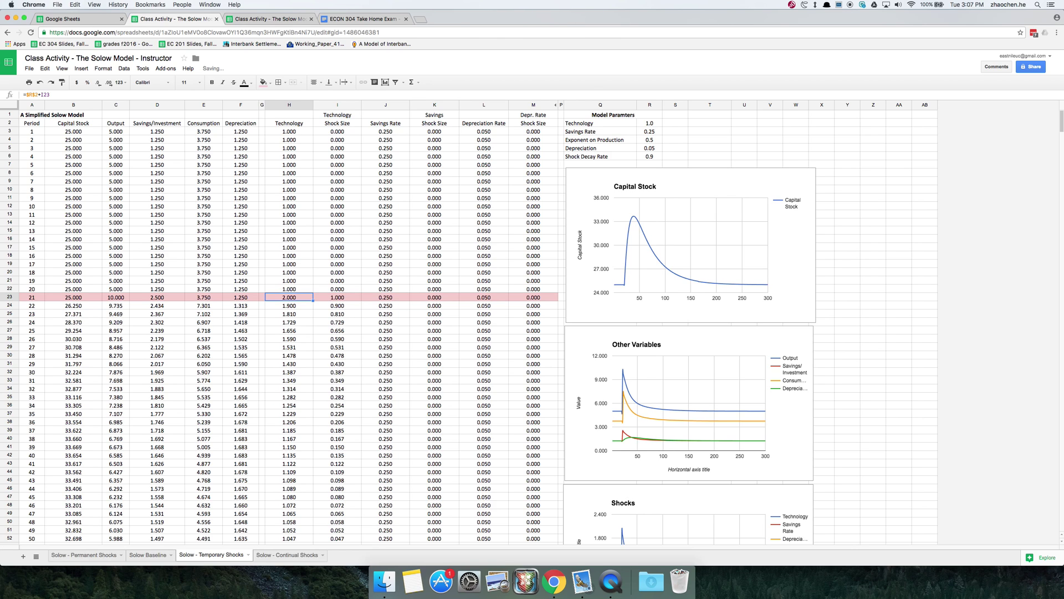
Set the period-21 Technology shock in I23 to 0.
{"action": "key", "text": "Right"}
{"action": "type", "text": "0"}
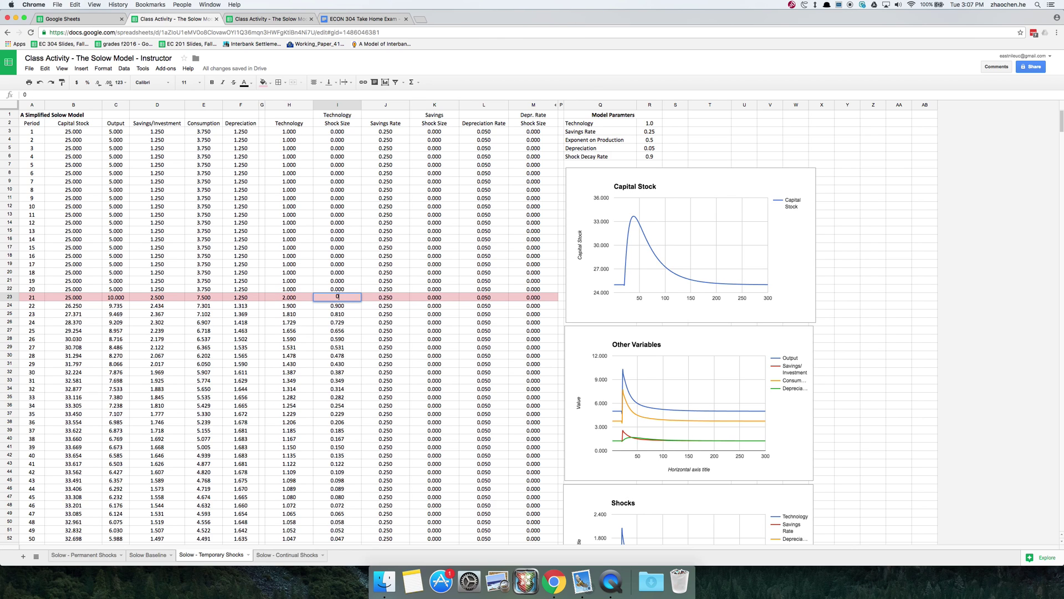
{"action": "key", "text": "Return"}
{"action": "key", "text": "Right"}
Try a 0.25 savings shock in K23 and check the period-21 rate formulas.
{"action": "left_click", "coordinate": [434, 297]}
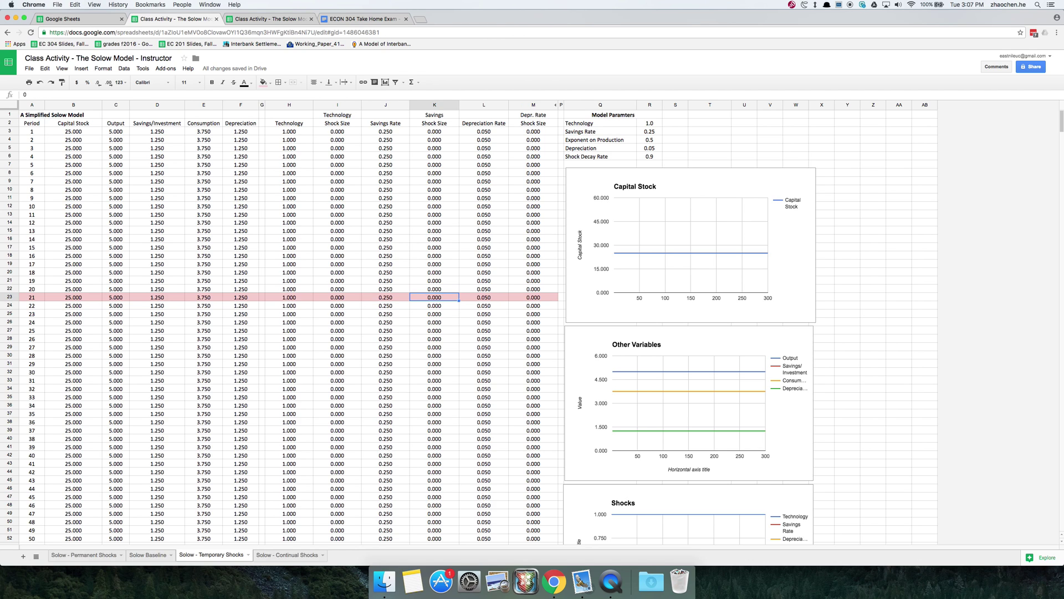
{"action": "type", "text": "0.25"}
{"action": "key", "text": "Return"}
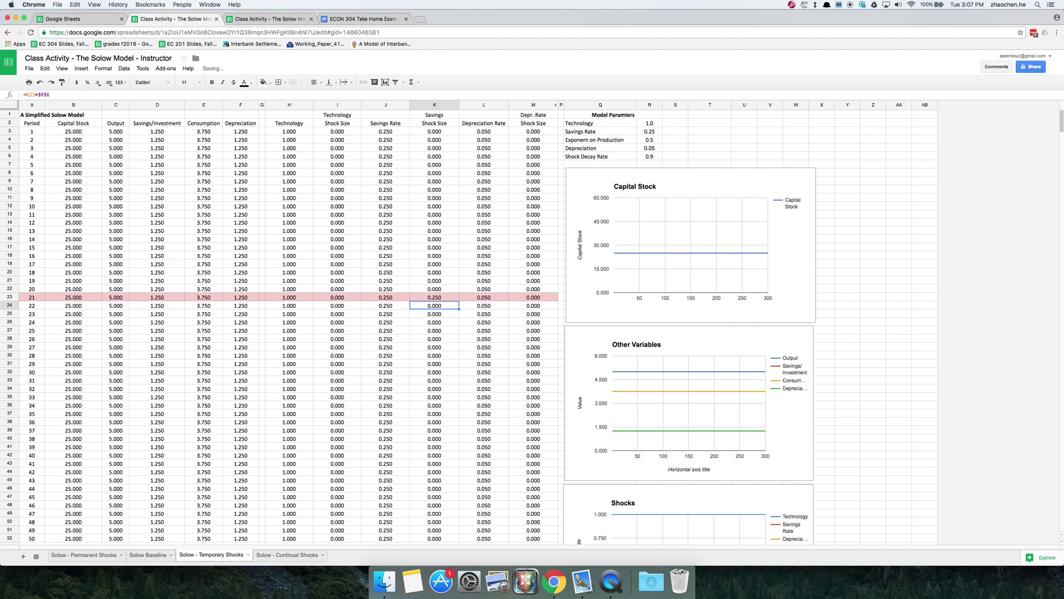
{"action": "left_click", "coordinate": [484, 297]}
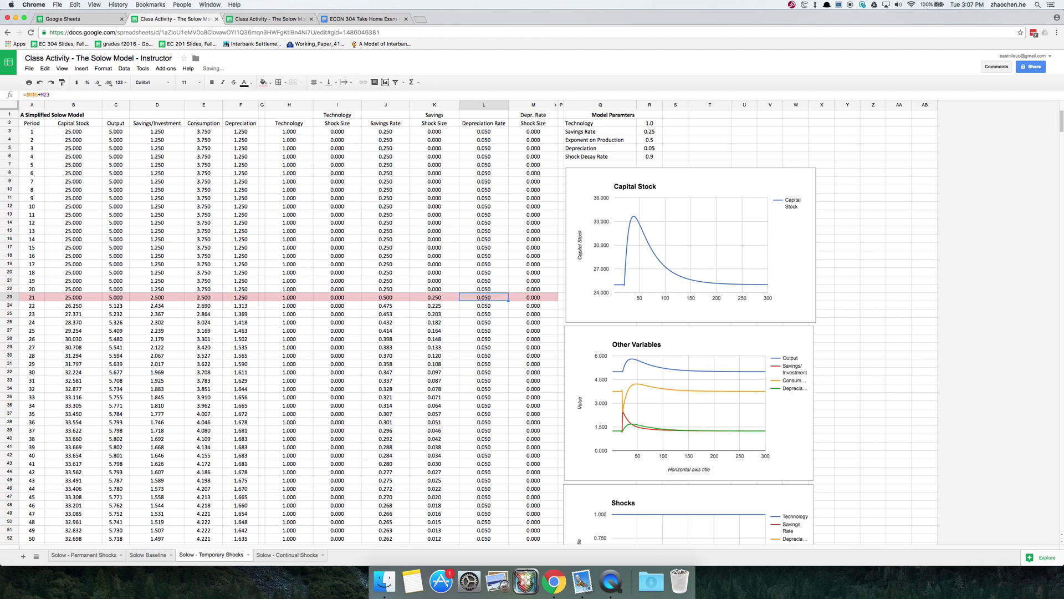
{"action": "key", "text": "Left"}
{"action": "key", "text": "Left"}
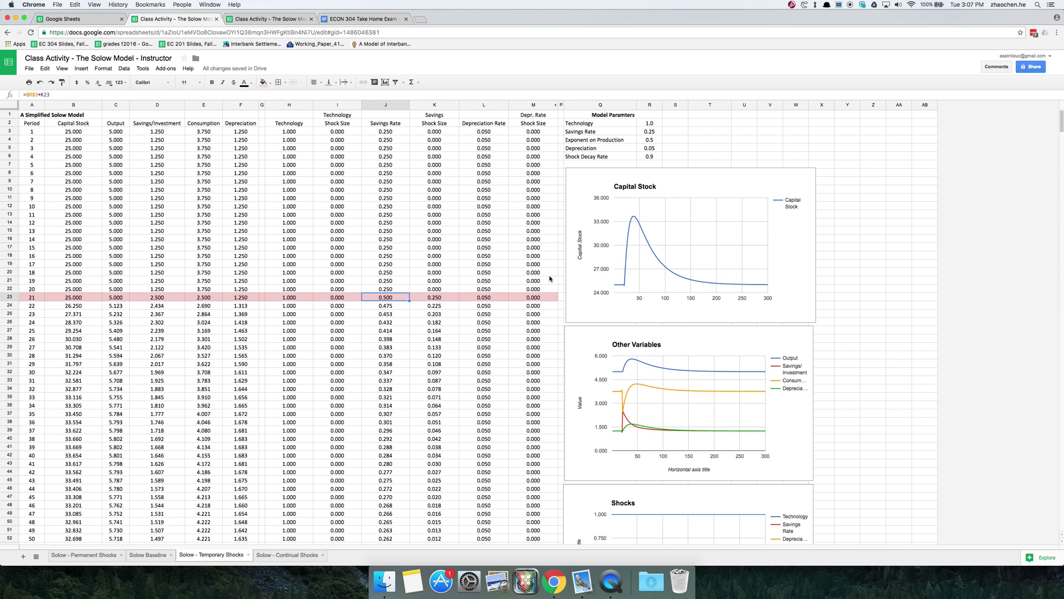
Reset the period-21 savings shock in K23 to 0 and move to M23.
{"action": "scroll", "coordinate": [676, 281], "scroll_direction": "down", "scroll_amount": 1}
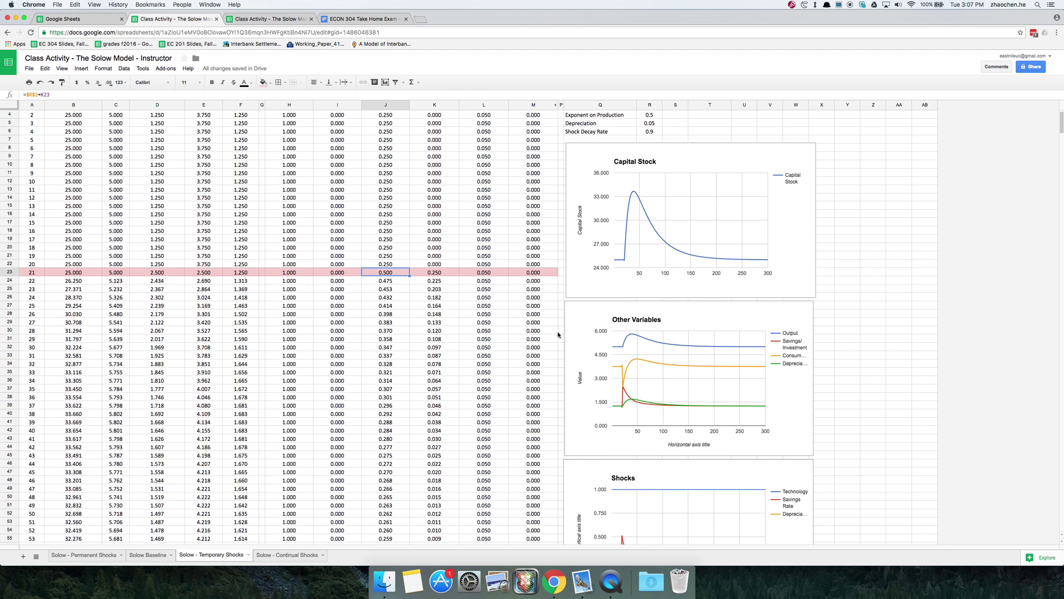
{"action": "scroll", "coordinate": [725, 347], "scroll_direction": "down", "scroll_amount": 5}
{"action": "scroll", "coordinate": [693, 333], "scroll_direction": "up", "scroll_amount": 8}
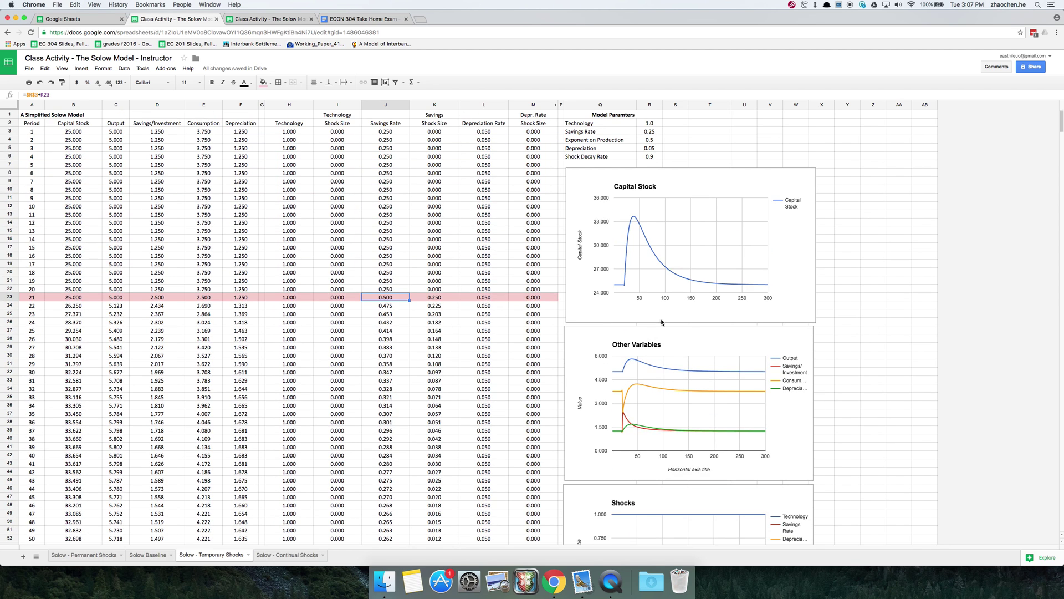
{"action": "key", "text": "Right"}
{"action": "type", "text": "0"}
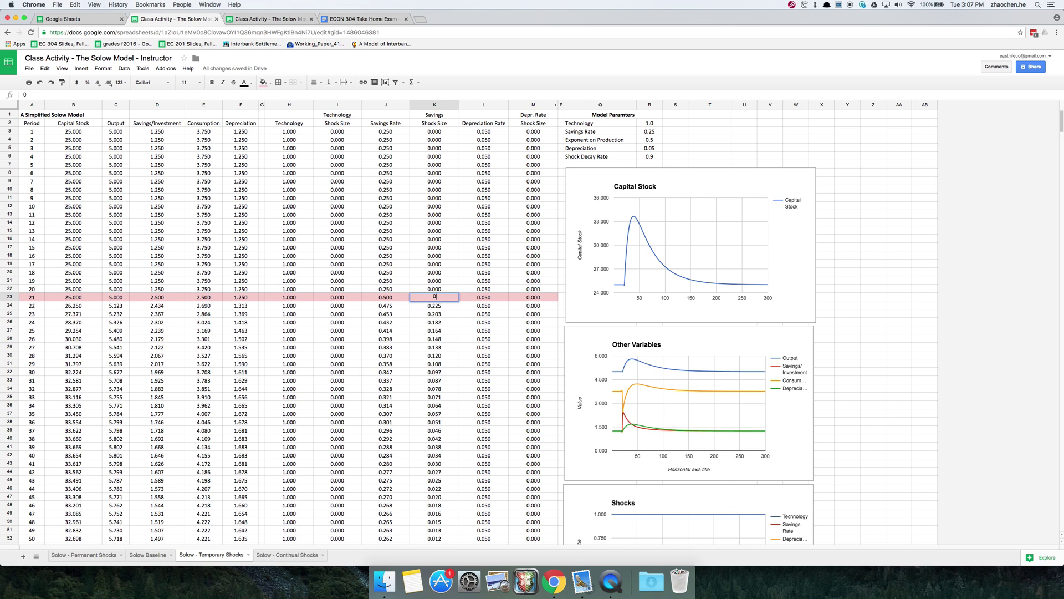
{"action": "key", "text": "Return"}
{"action": "key", "text": "Up"}
{"action": "key", "text": "Right"}
{"action": "key", "text": "Right"}
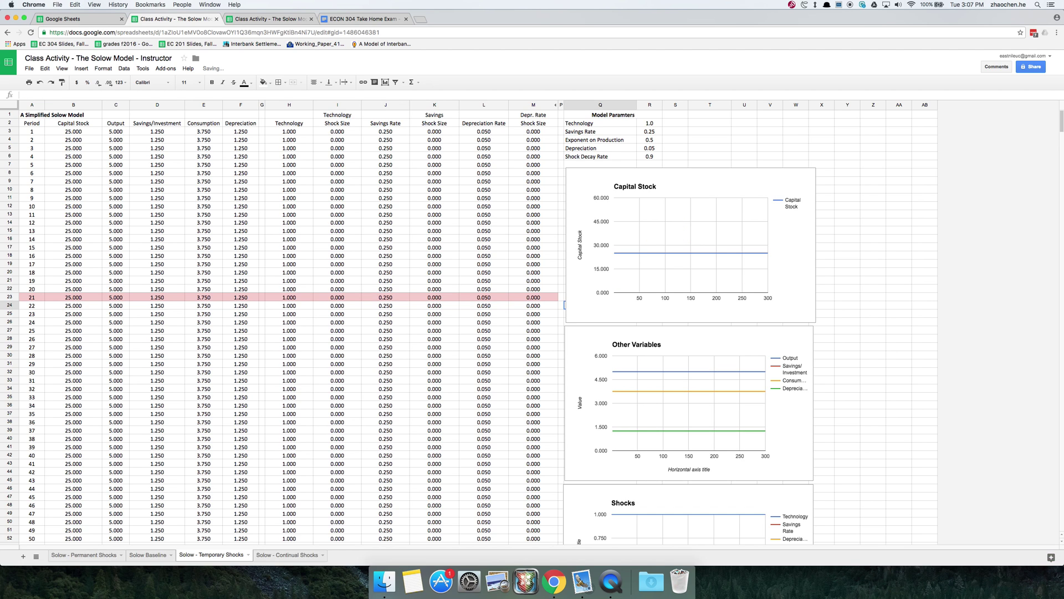
{"action": "type", "text": "0"}
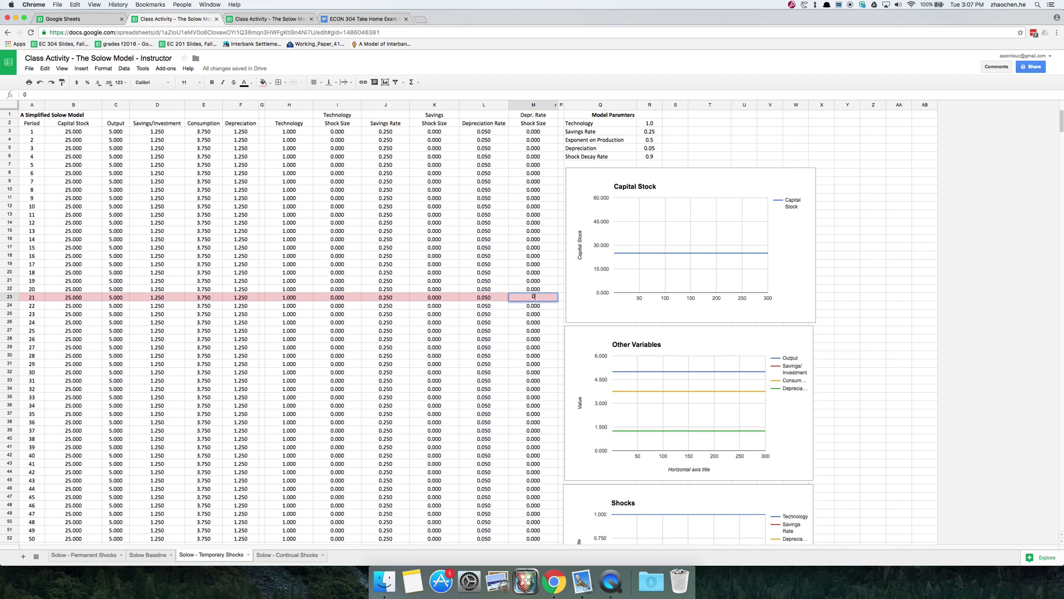
{"action": "type", "text": ".05"}
{"action": "key", "text": "Return"}
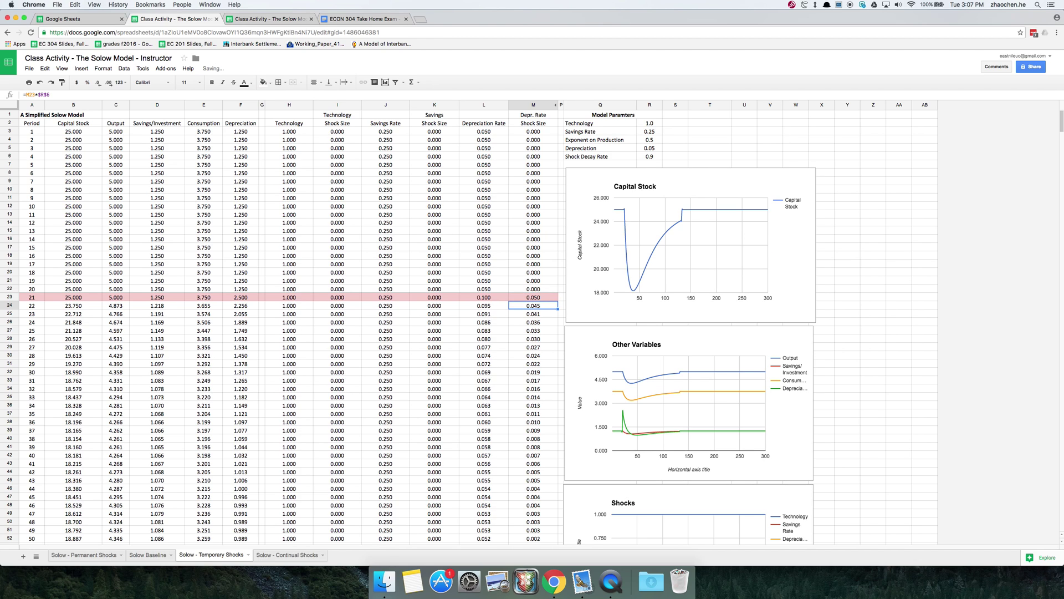
{"action": "key", "text": "Up"}
{"action": "key", "text": "Left"}
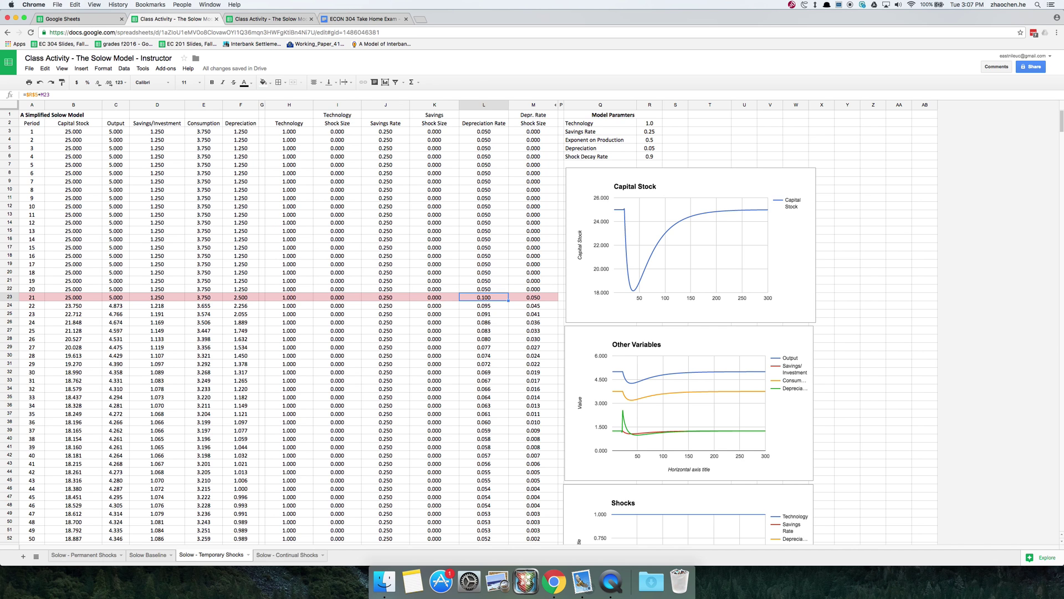
{"action": "scroll", "coordinate": [713, 256], "scroll_direction": "down", "scroll_amount": 3}
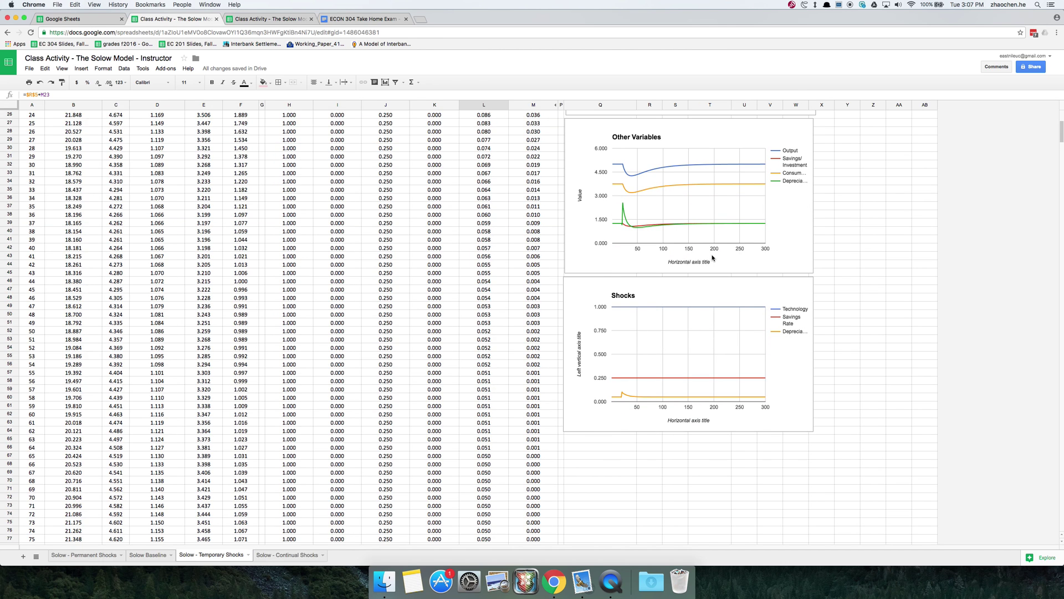
{"action": "scroll", "coordinate": [710, 257], "scroll_direction": "up", "scroll_amount": 3}
{"action": "left_click", "coordinate": [544, 299]}
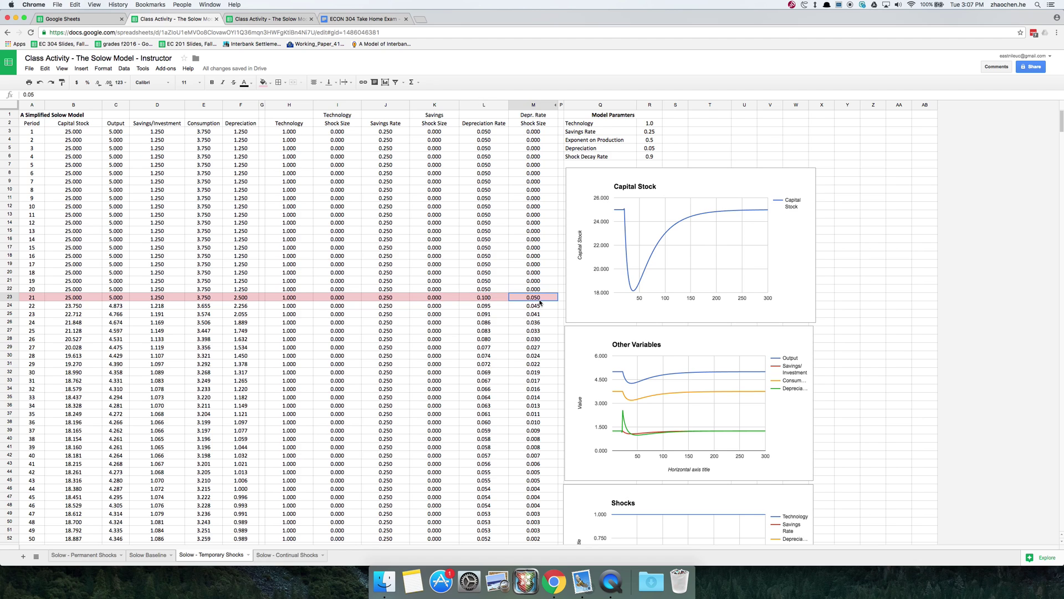
{"action": "type", "text": "0"}
{"action": "key", "text": "Return"}
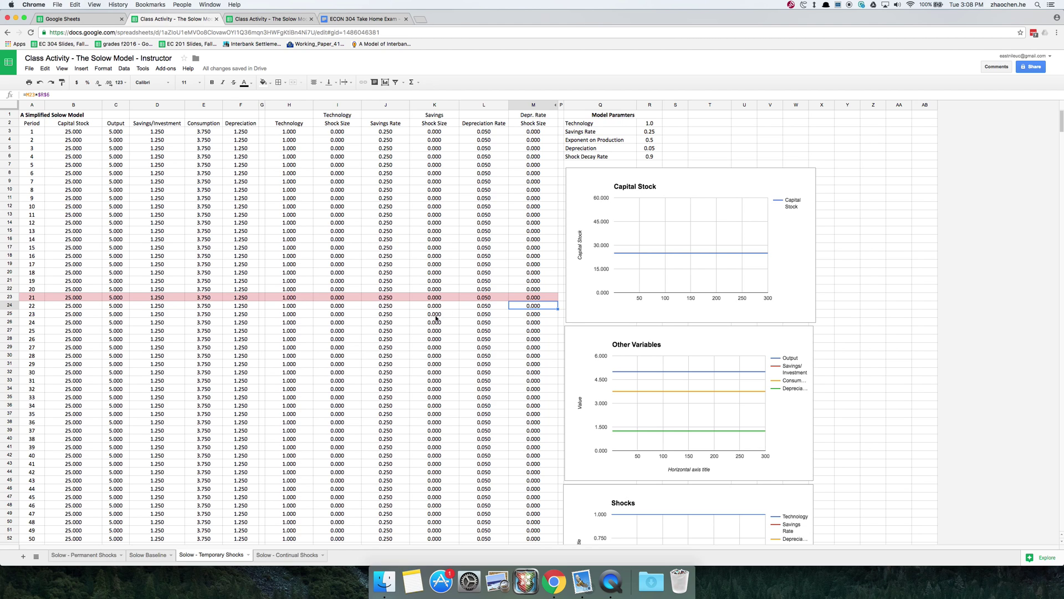
{"action": "left_click", "coordinate": [413, 355]}
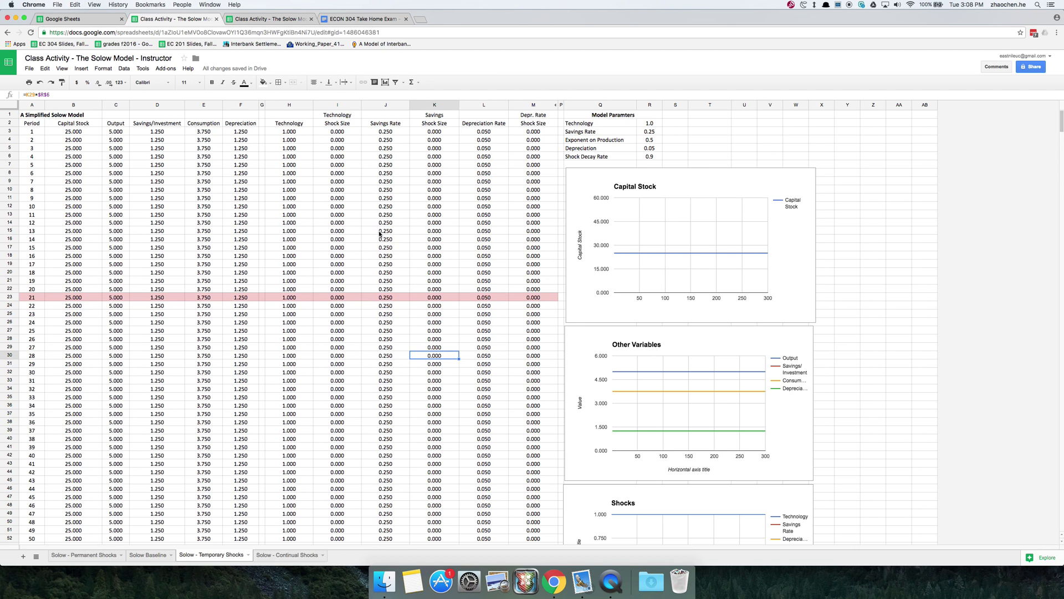
{"action": "left_click", "coordinate": [266, 19]}
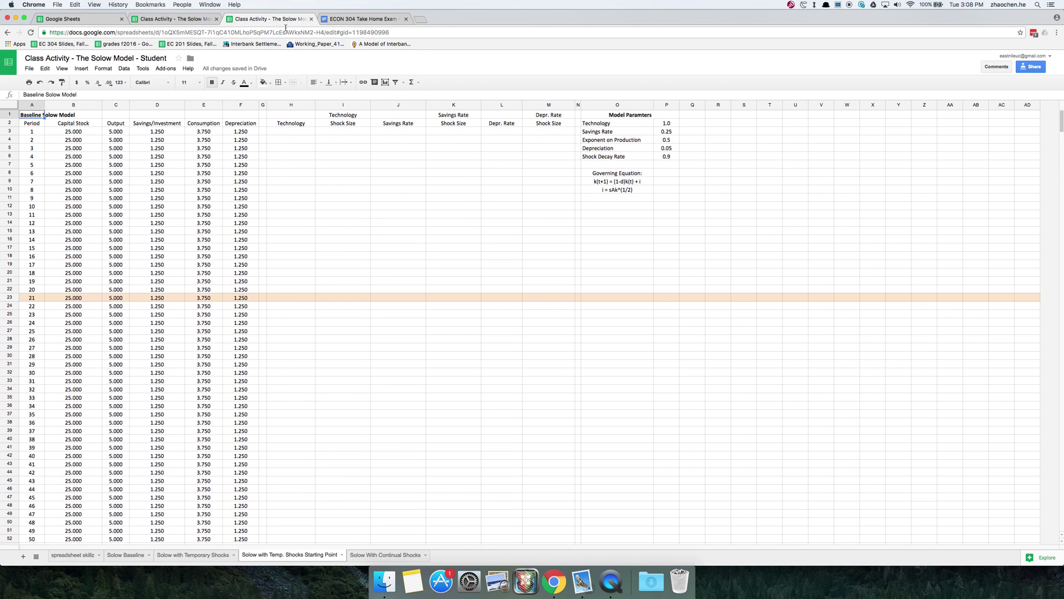
{"action": "left_click", "coordinate": [408, 372]}
{"action": "left_click", "coordinate": [413, 299]}
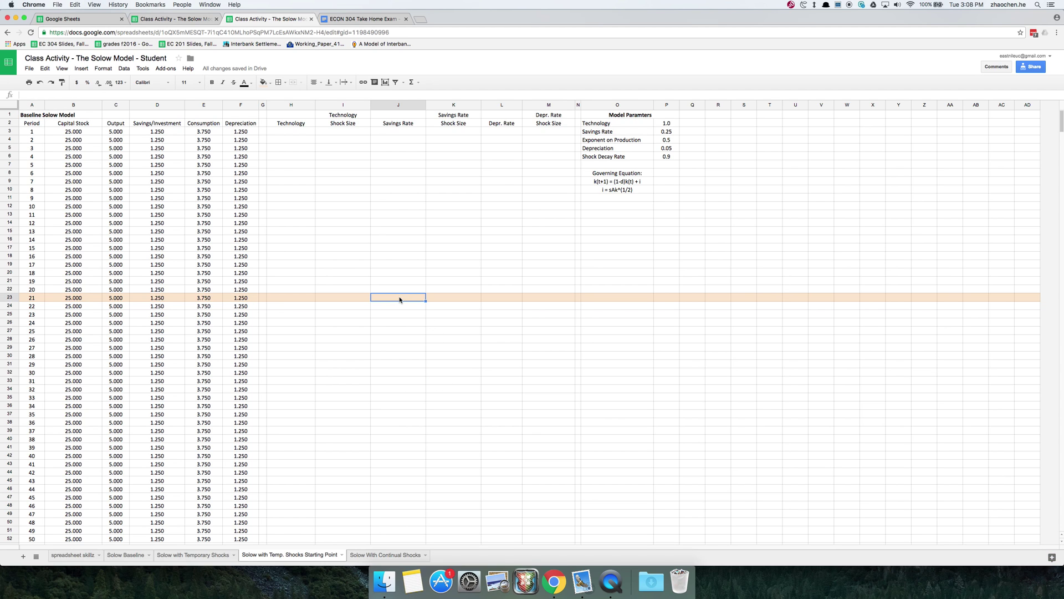
{"action": "left_click", "coordinate": [341, 156]}
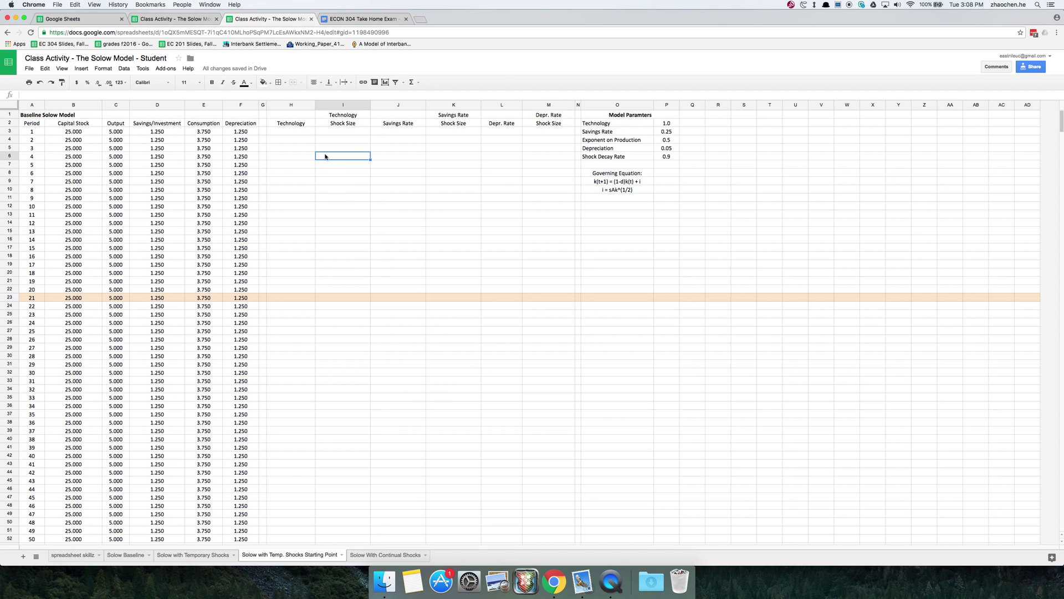
{"action": "left_click", "coordinate": [289, 125]}
{"action": "left_click", "coordinate": [292, 132]}
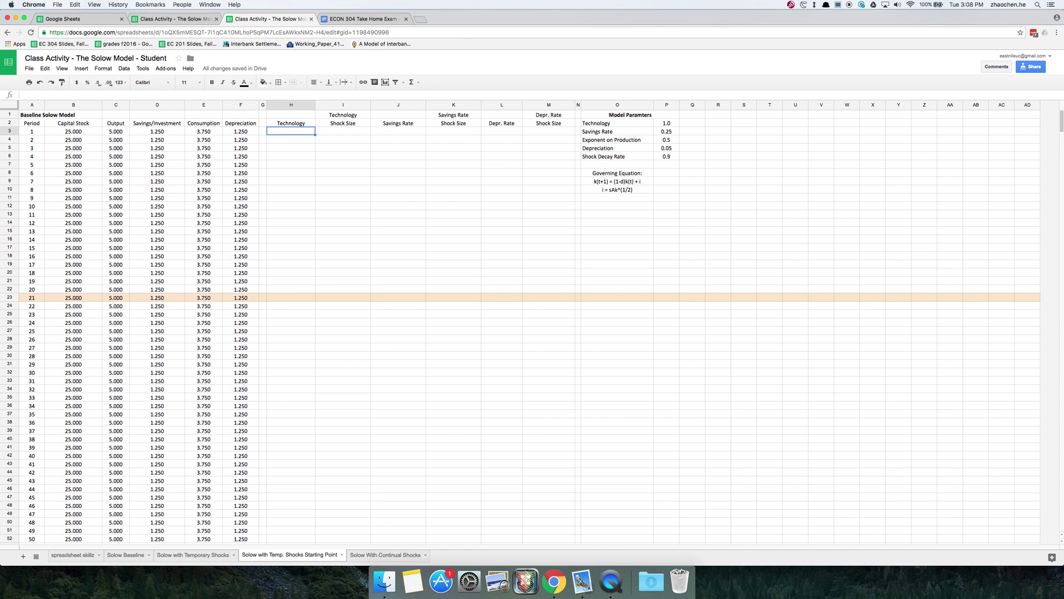
{"action": "key", "text": "Right"}
{"action": "key", "text": "Up"}
{"action": "key", "text": "Left"}
{"action": "key", "text": "Down"}
{"action": "key", "text": "Down"}
{"action": "key", "text": "Up"}
{"action": "key", "text": "Right"}
{"action": "key", "text": "Left"}
{"action": "key", "text": "Right"}
{"action": "key", "text": "Left"}
{"action": "key", "text": "Down"}
{"action": "key", "text": "Up"}
{"action": "left_click_drag", "start_coordinate": [239, 105], "coordinate": [17, 98]}
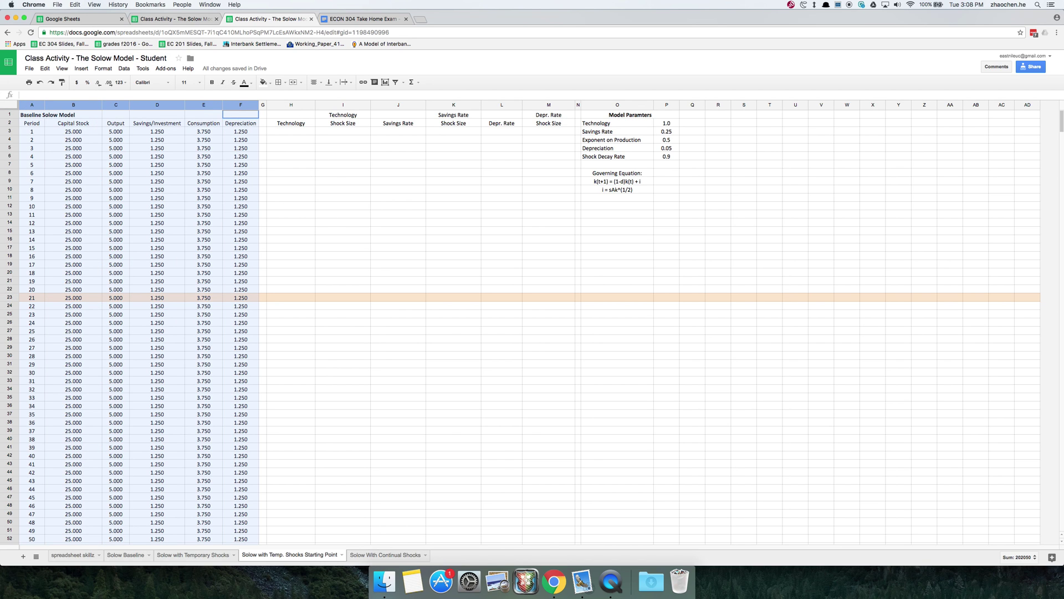
{"action": "left_click", "coordinate": [331, 248]}
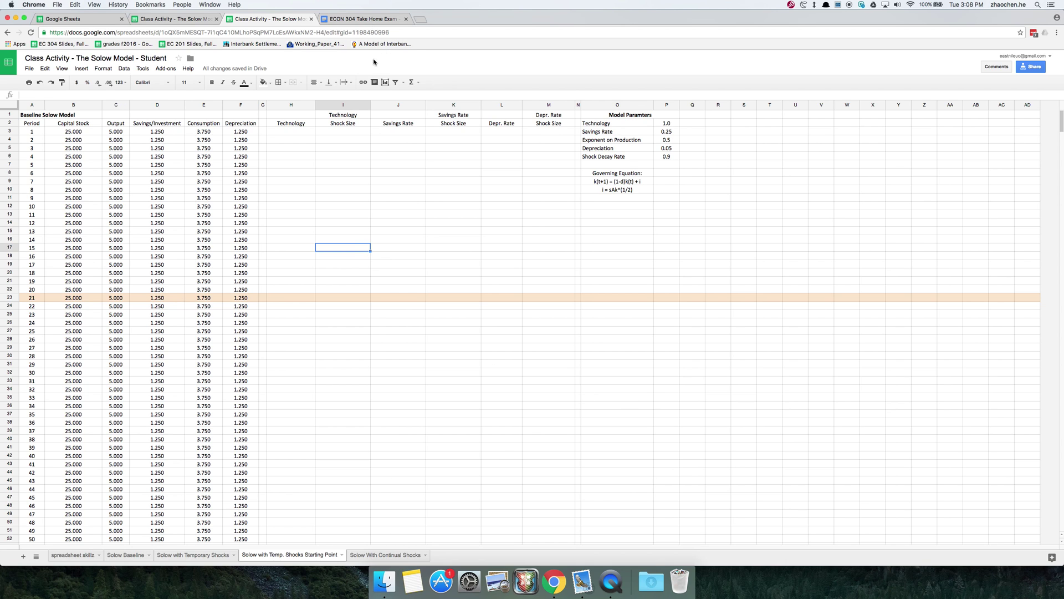
{"action": "left_click", "coordinate": [233, 114]}
{"action": "key", "text": "ctrl+shift+Down"}
{"action": "key", "text": "ctrl+shift+Left"}
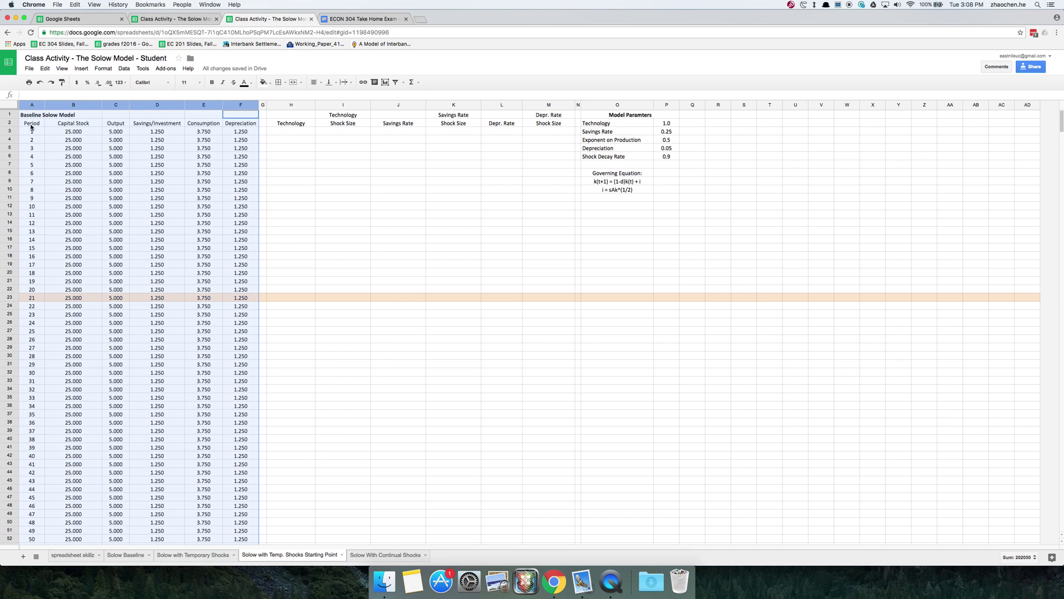
{"action": "left_click", "coordinate": [323, 165]}
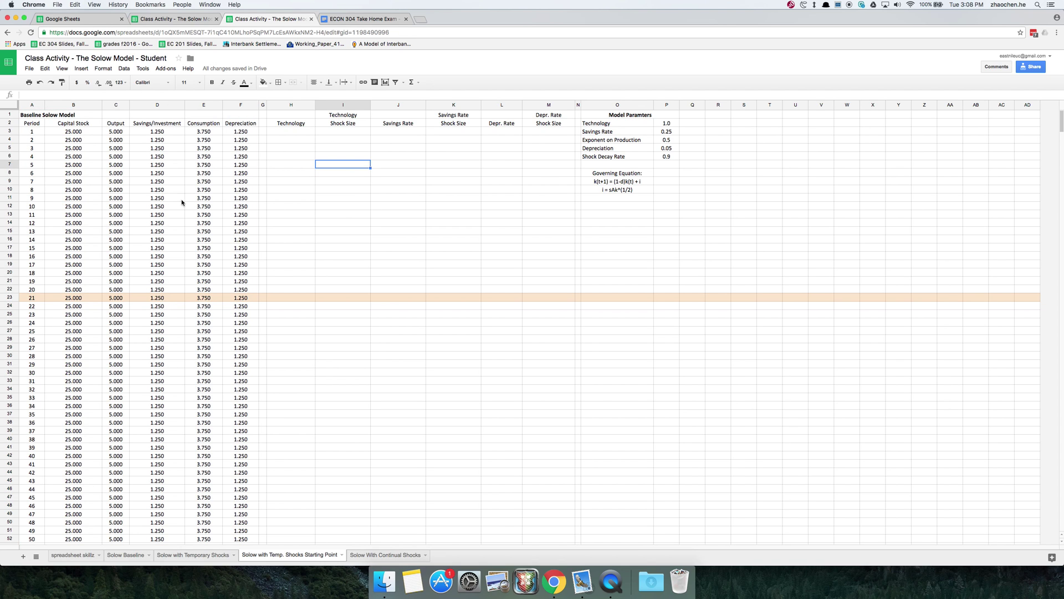
{"action": "left_click", "coordinate": [78, 133]}
{"action": "double_click", "coordinate": [85, 132]}
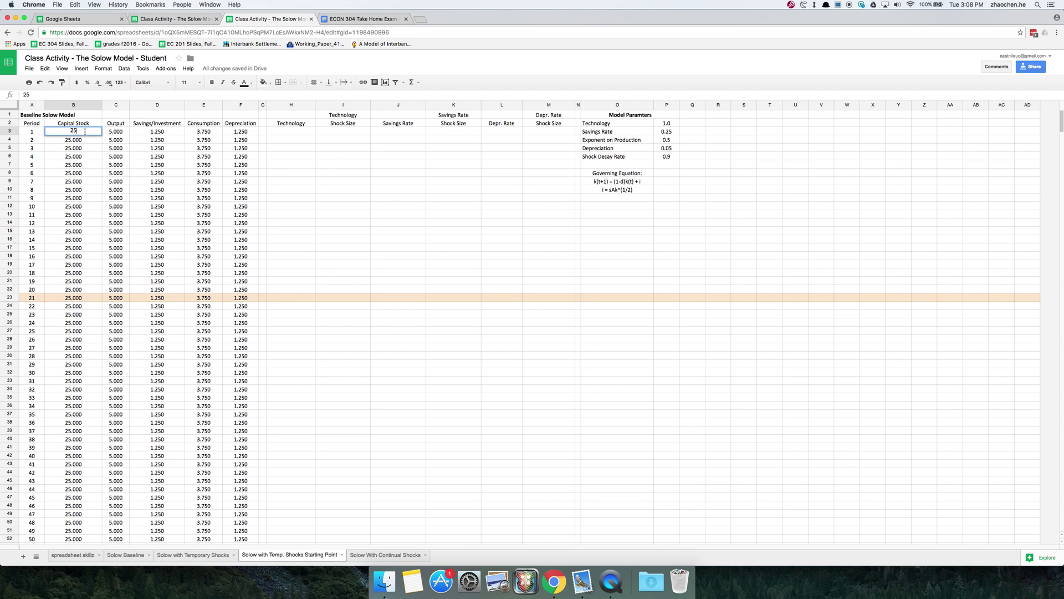
{"action": "key", "text": "Escape"}
{"action": "double_click", "coordinate": [116, 131]}
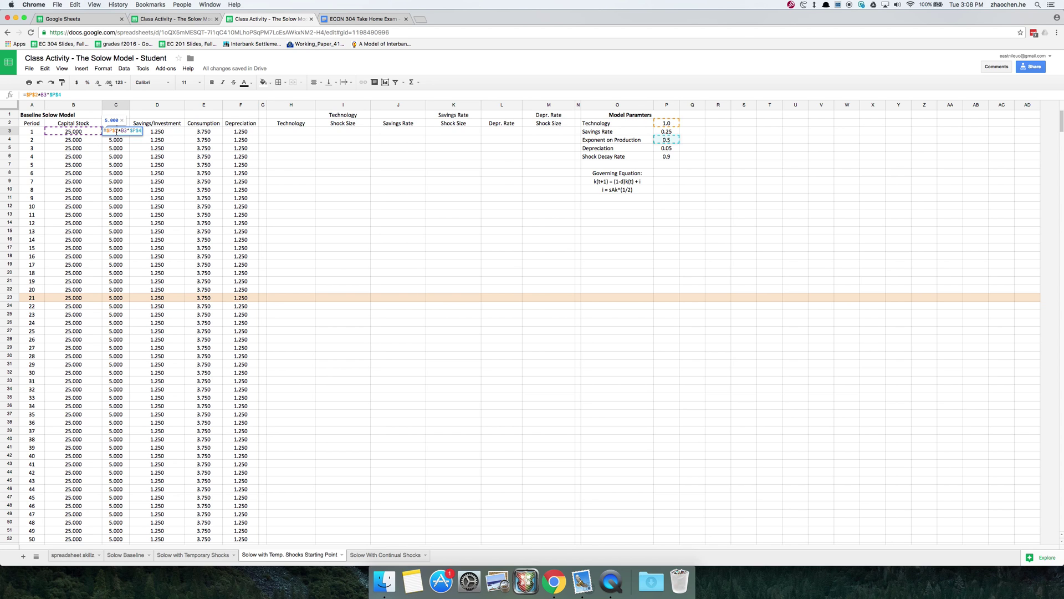
{"action": "key", "text": "Escape"}
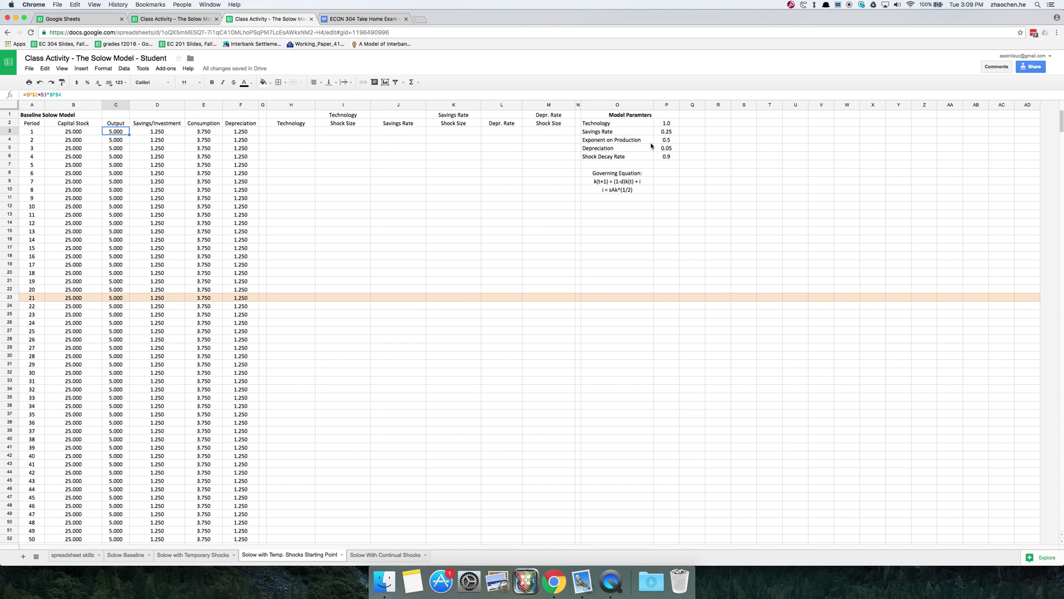
{"action": "left_click", "coordinate": [674, 126]}
{"action": "left_click_drag", "start_coordinate": [675, 126], "coordinate": [669, 157]}
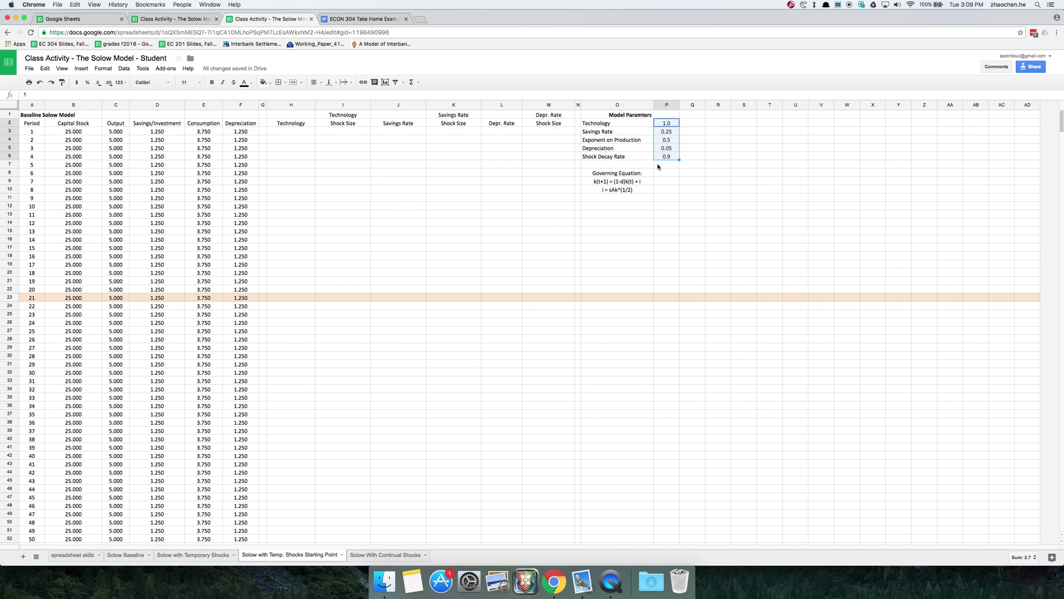
{"action": "left_click_drag", "start_coordinate": [292, 109], "coordinate": [528, 110]}
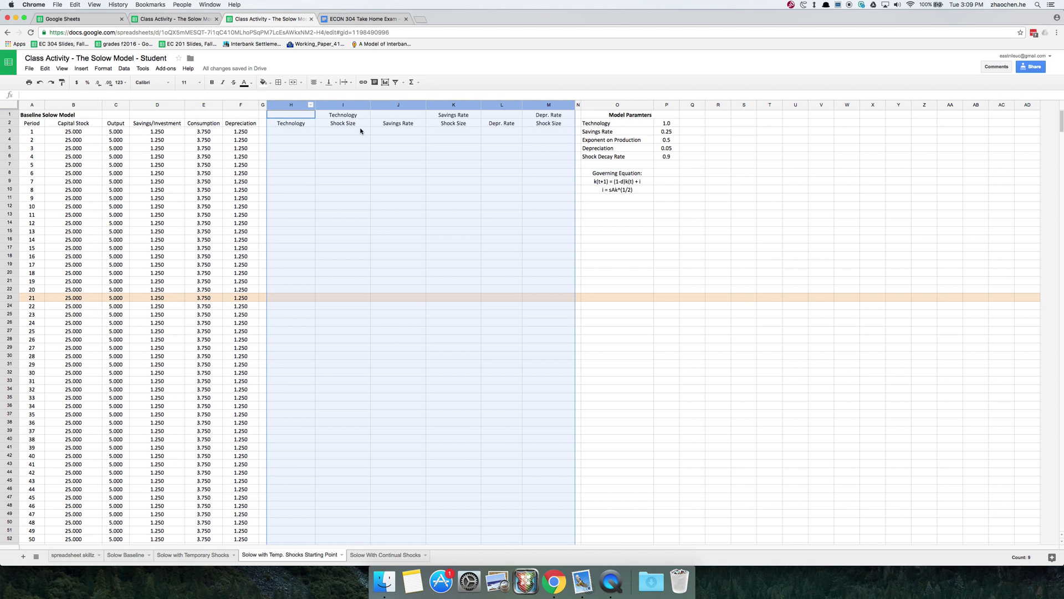
{"action": "left_click", "coordinate": [423, 182]}
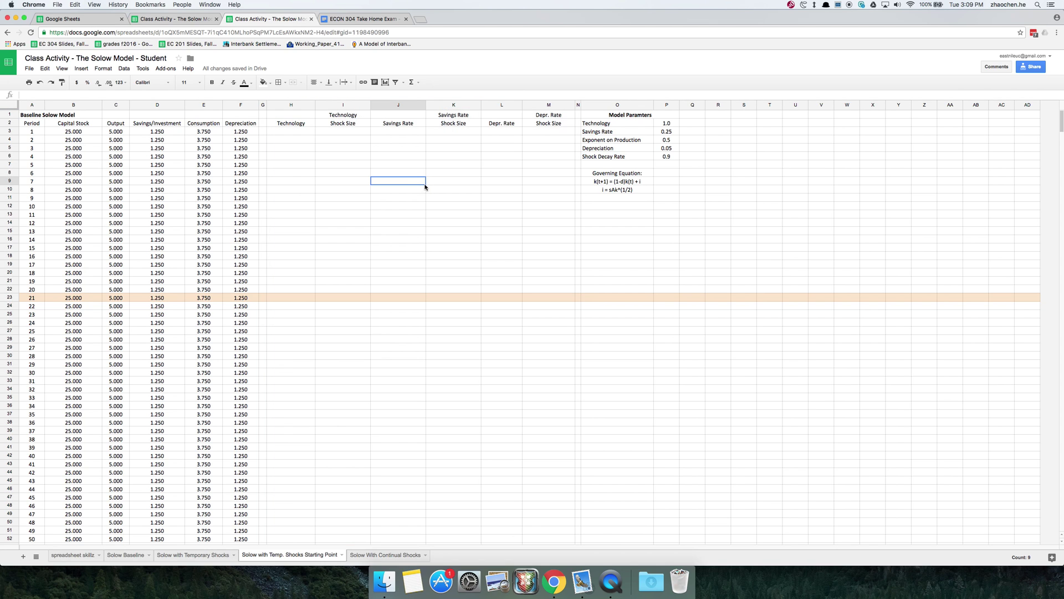
{"action": "left_click", "coordinate": [351, 136]}
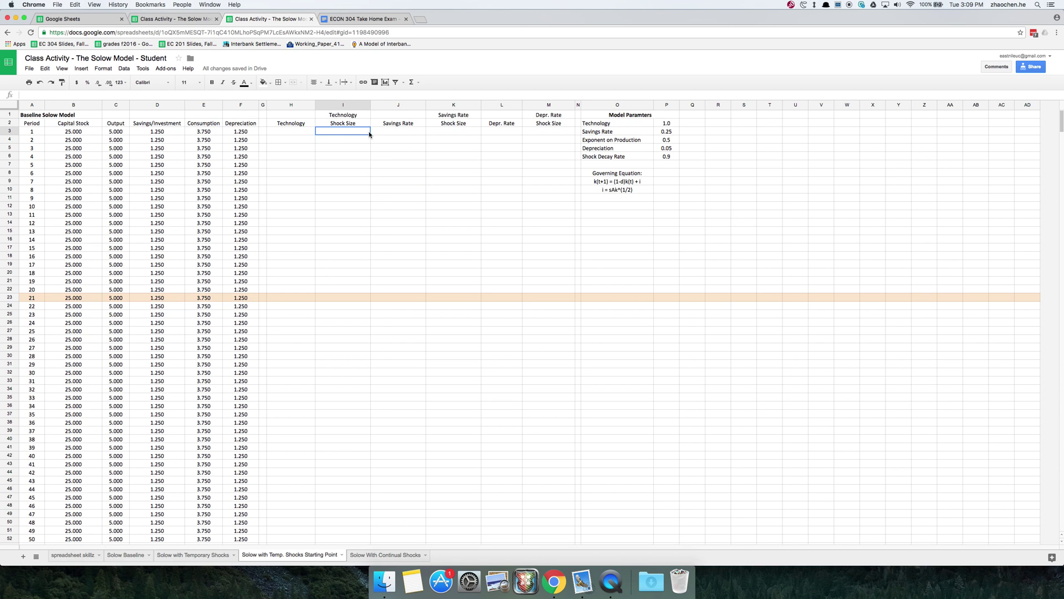
{"action": "left_click", "coordinate": [354, 105]}
{"action": "left_click", "coordinate": [442, 102]}
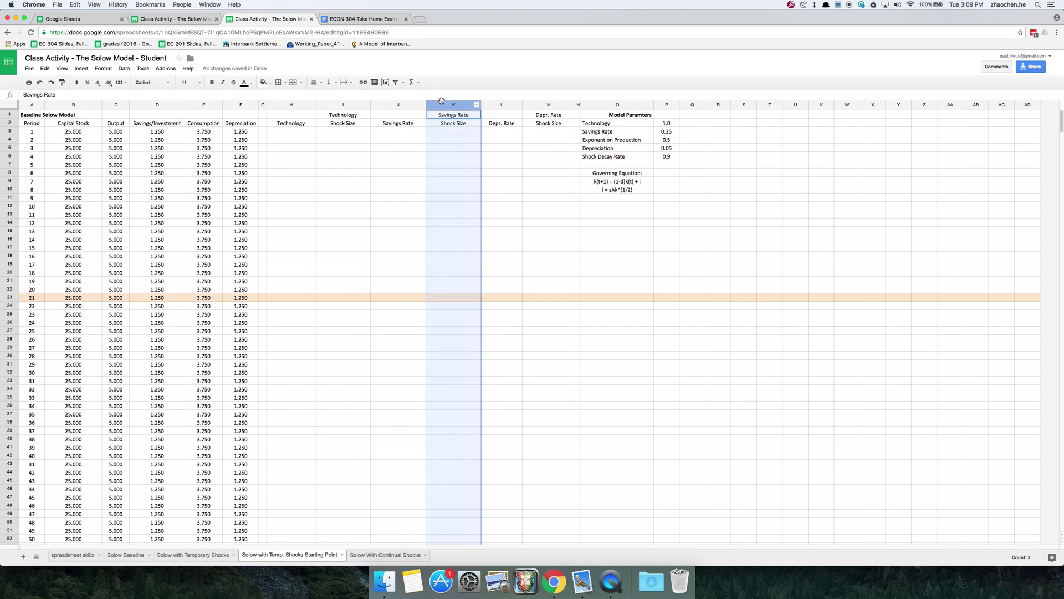
{"action": "left_click", "coordinate": [565, 104]}
{"action": "left_click", "coordinate": [294, 106]}
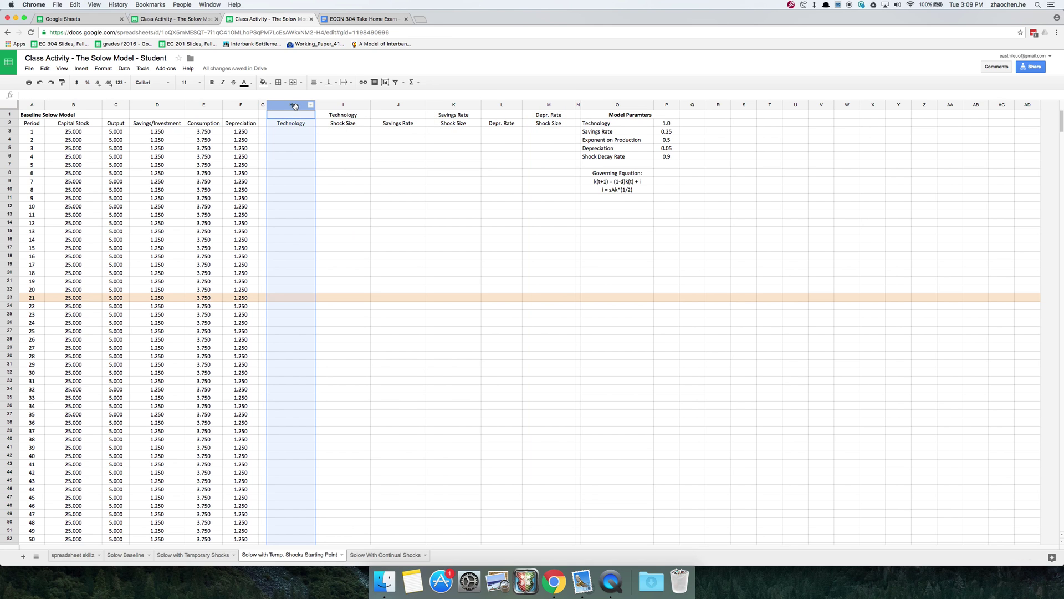
{"action": "left_click", "coordinate": [298, 131]}
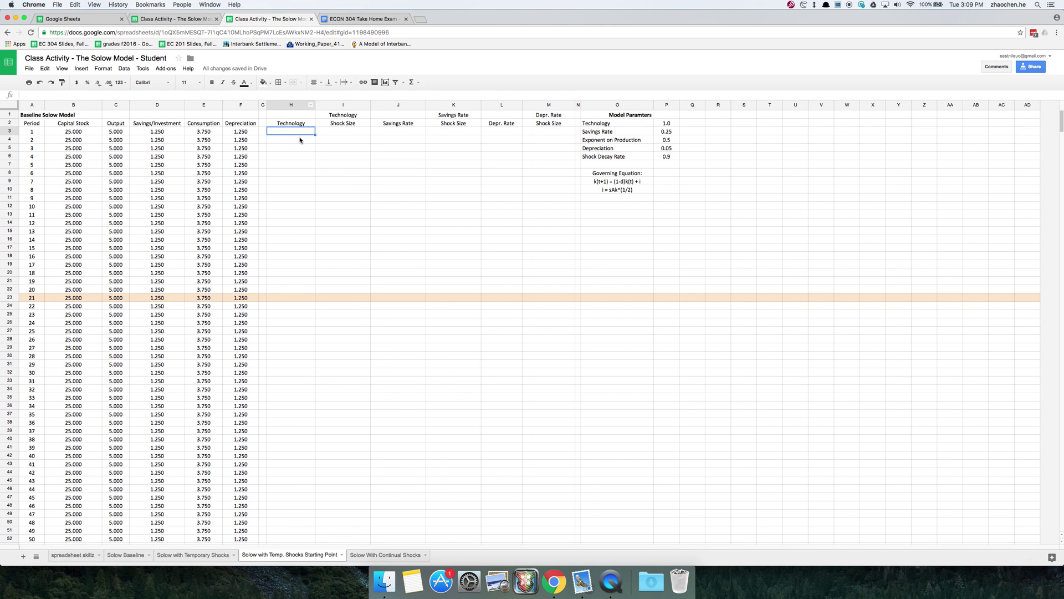
{"action": "left_click", "coordinate": [348, 105]}
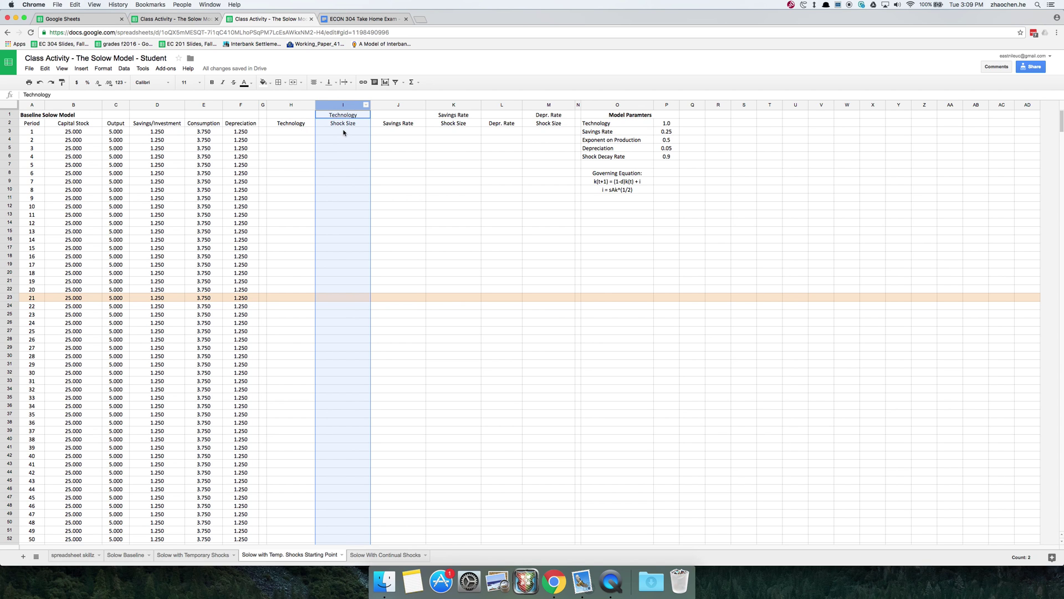
{"action": "left_click", "coordinate": [301, 133]}
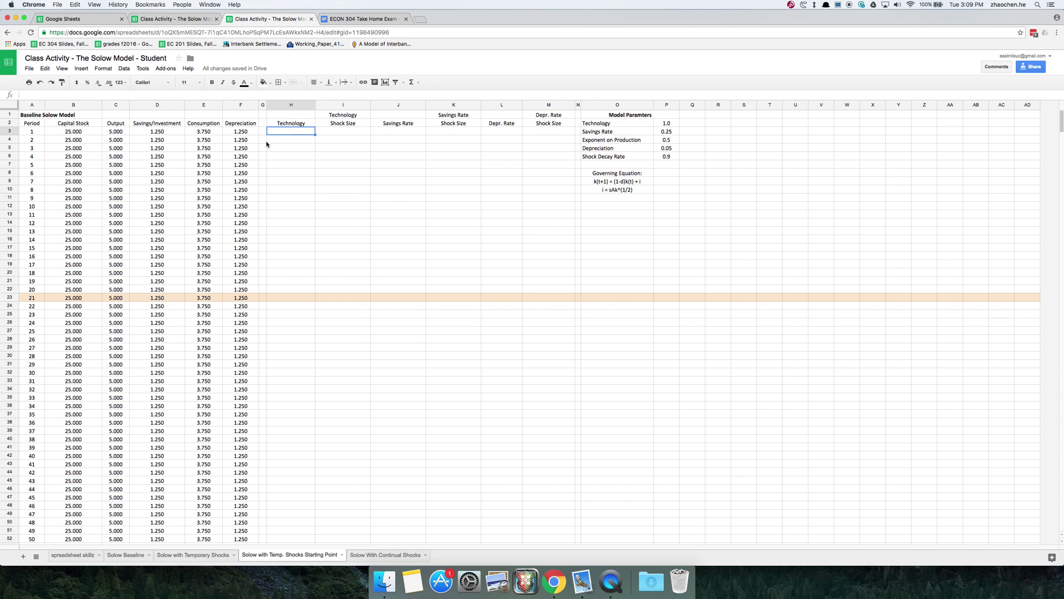
{"action": "left_click_drag", "start_coordinate": [231, 105], "coordinate": [30, 105]}
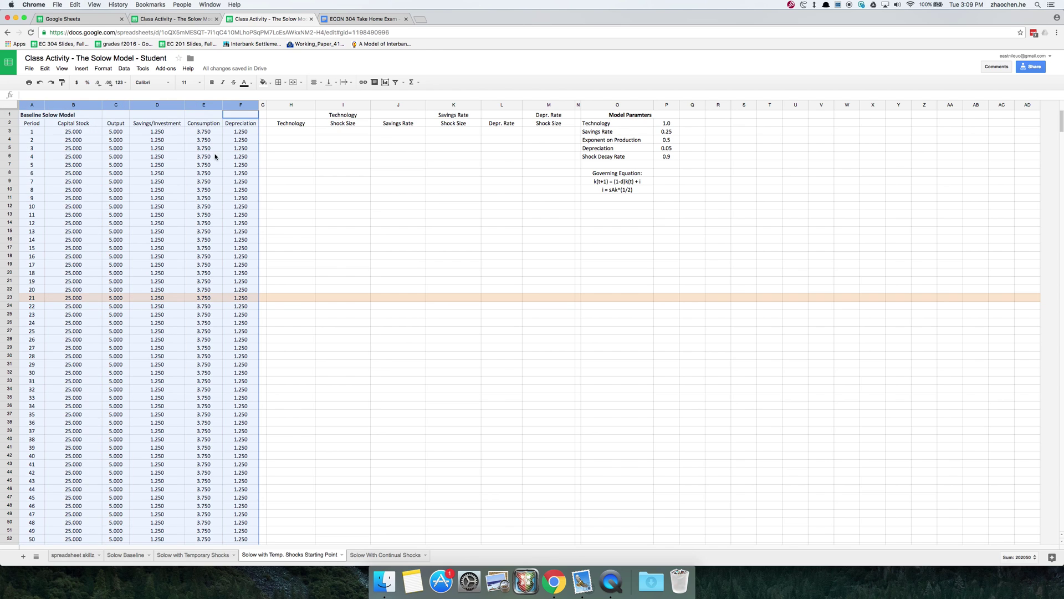
{"action": "left_click", "coordinate": [293, 106]}
{"action": "left_click_drag", "start_coordinate": [293, 105], "coordinate": [547, 105]}
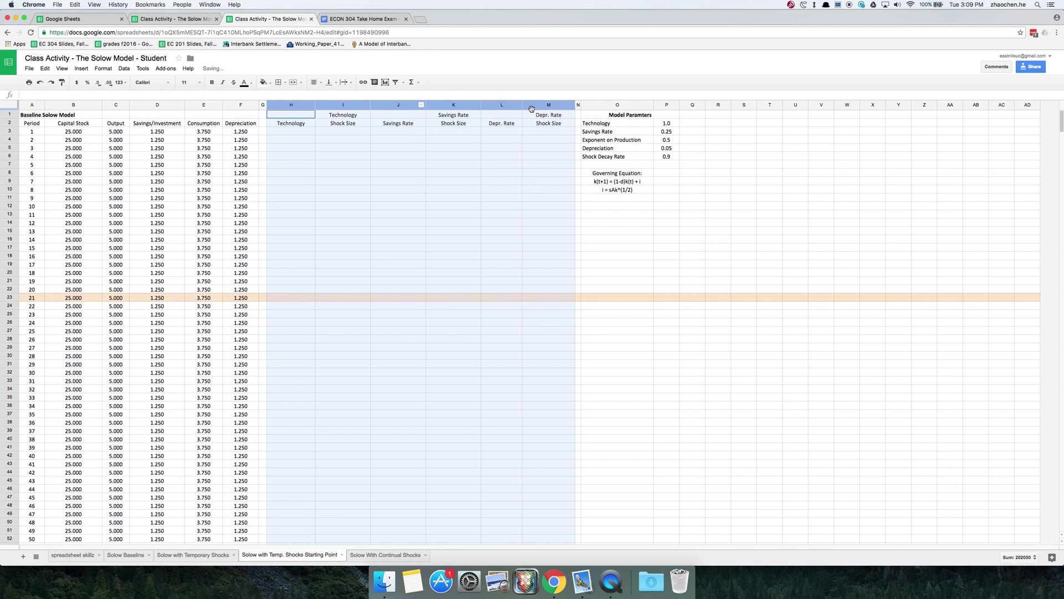
{"action": "left_click", "coordinate": [674, 126]}
{"action": "left_click_drag", "start_coordinate": [675, 127], "coordinate": [671, 160]}
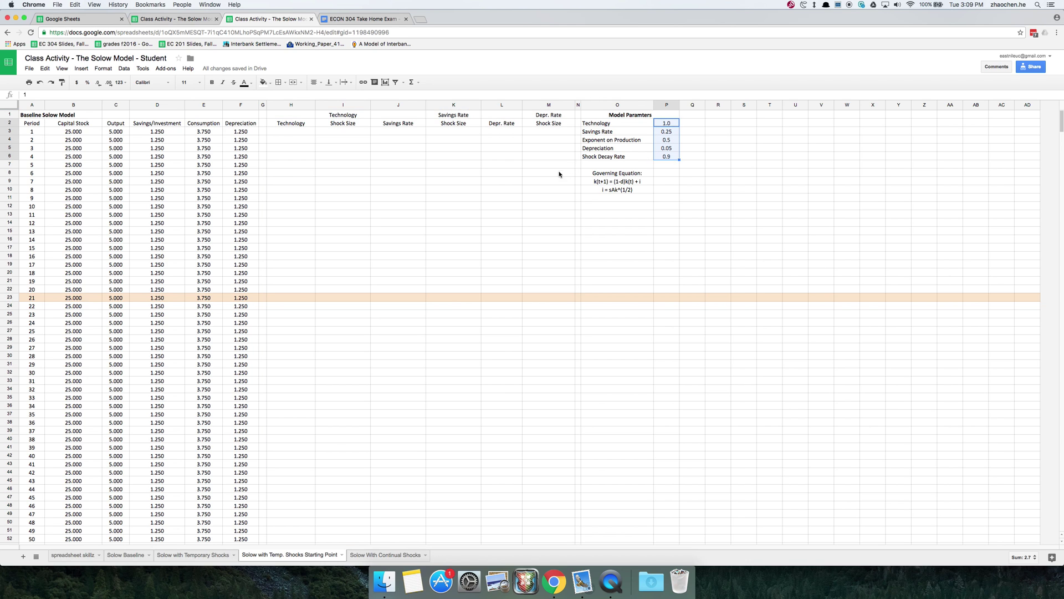
{"action": "left_click", "coordinate": [372, 163]}
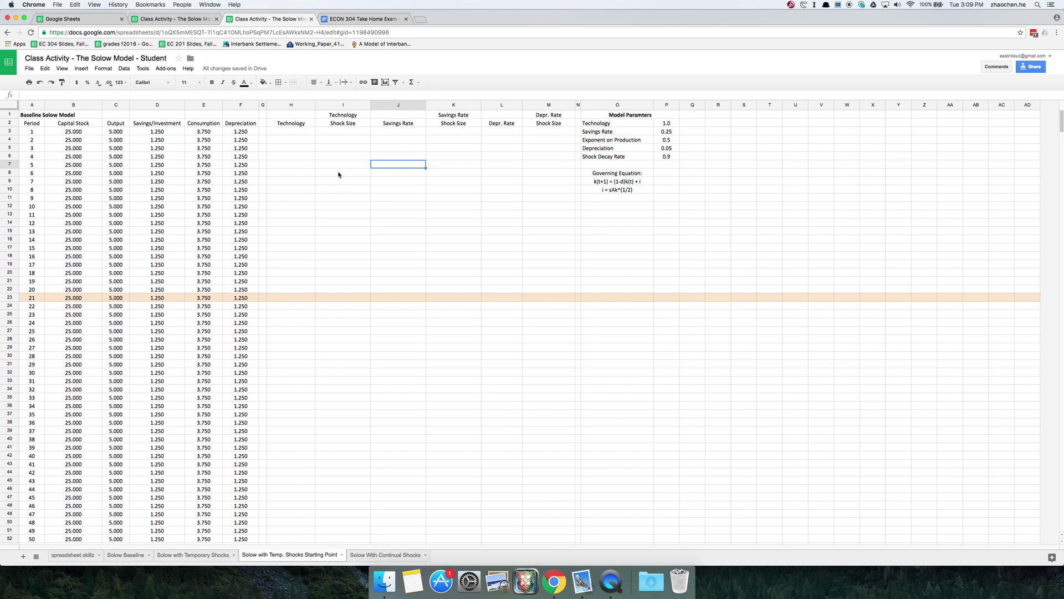
{"action": "left_click", "coordinate": [363, 164]}
{"action": "left_click", "coordinate": [351, 133]}
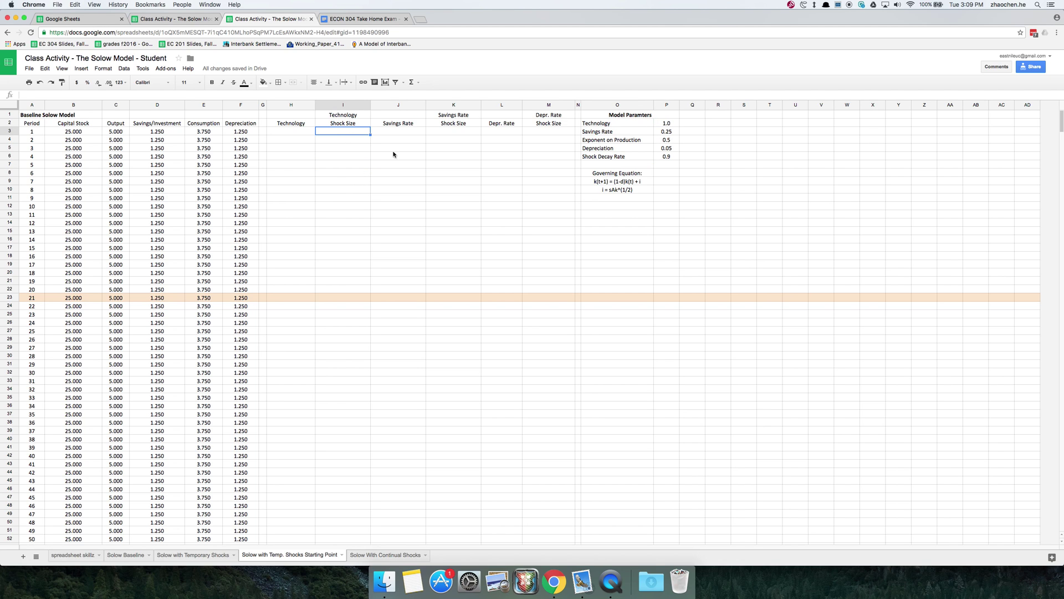
{"action": "mouse_move", "coordinate": [335, 290]}
{"action": "left_mouse_down"}
{"action": "mouse_move", "coordinate": [351, 134]}
{"action": "mouse_move", "coordinate": [335, 294]}
{"action": "left_mouse_up"}
{"action": "left_click", "coordinate": [351, 142]}
{"action": "left_click", "coordinate": [333, 300]}
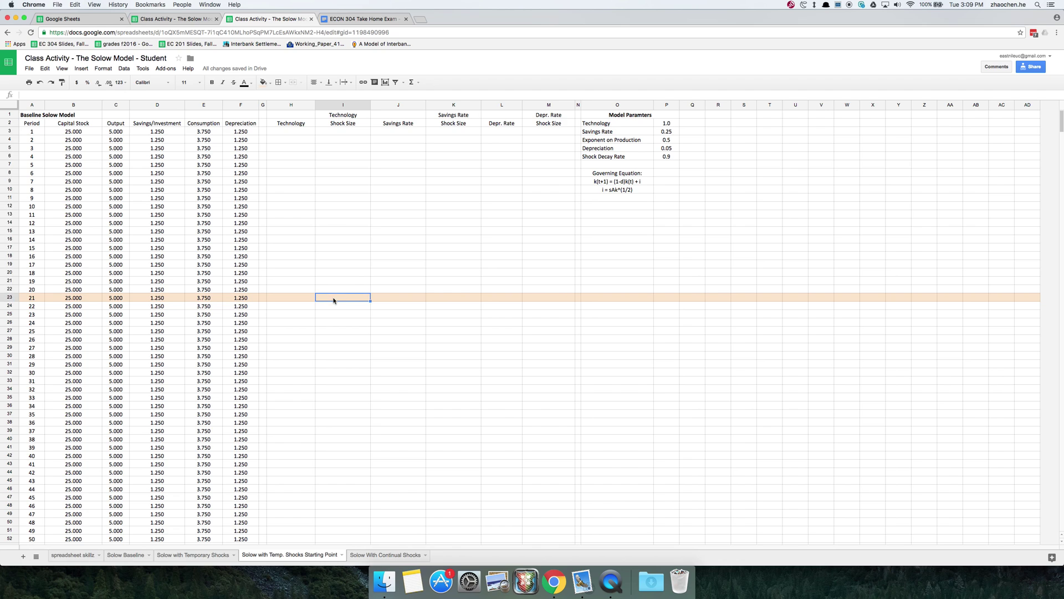
{"action": "left_click", "coordinate": [368, 133]}
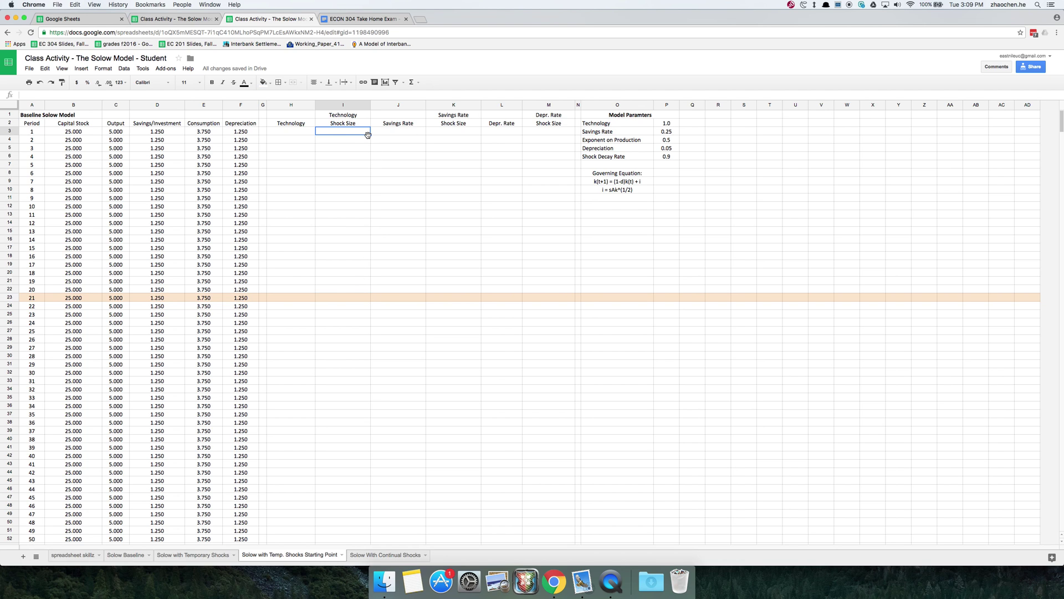
Enter 0 in I3 and an 'a' end marker in I22.
{"action": "type", "text": "0"}
{"action": "key", "text": "Return"}
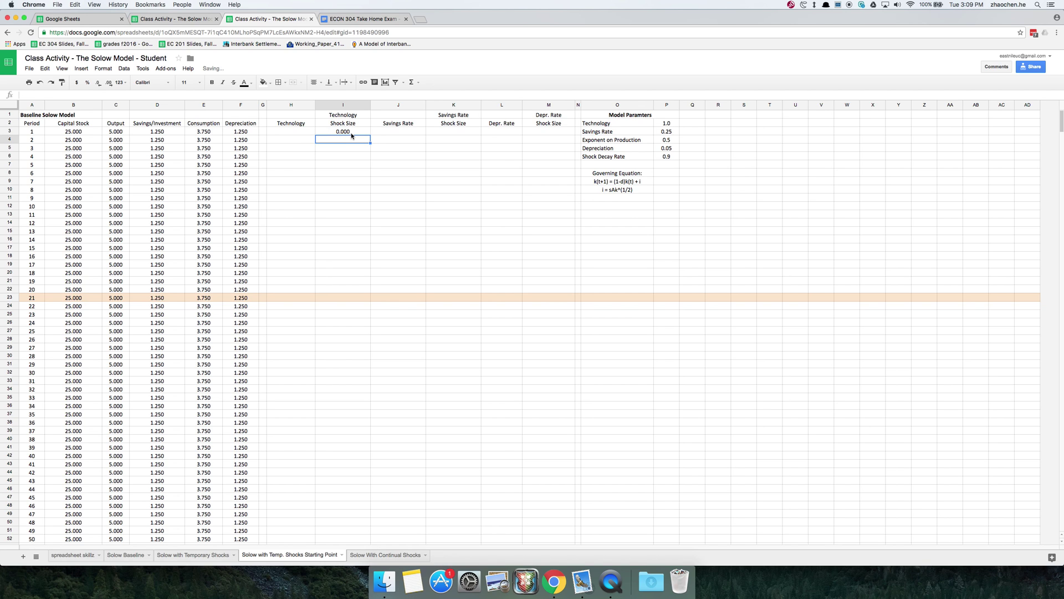
{"action": "left_click", "coordinate": [351, 134]}
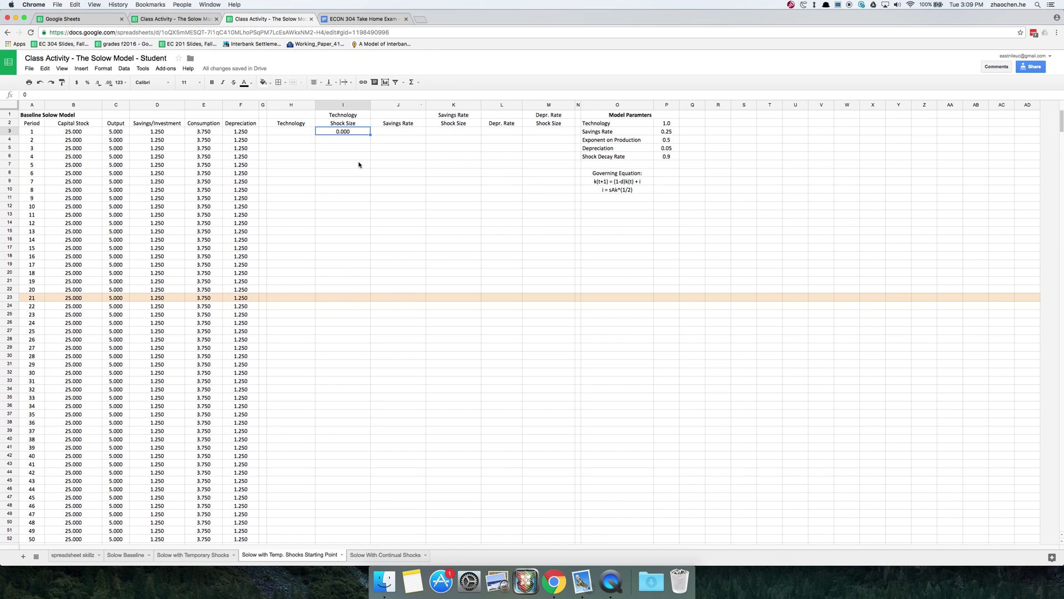
{"action": "left_click", "coordinate": [343, 172]}
{"action": "left_click", "coordinate": [353, 133]}
{"action": "left_click", "coordinate": [367, 172]}
{"action": "left_click", "coordinate": [364, 136]}
{"action": "left_click", "coordinate": [349, 290]}
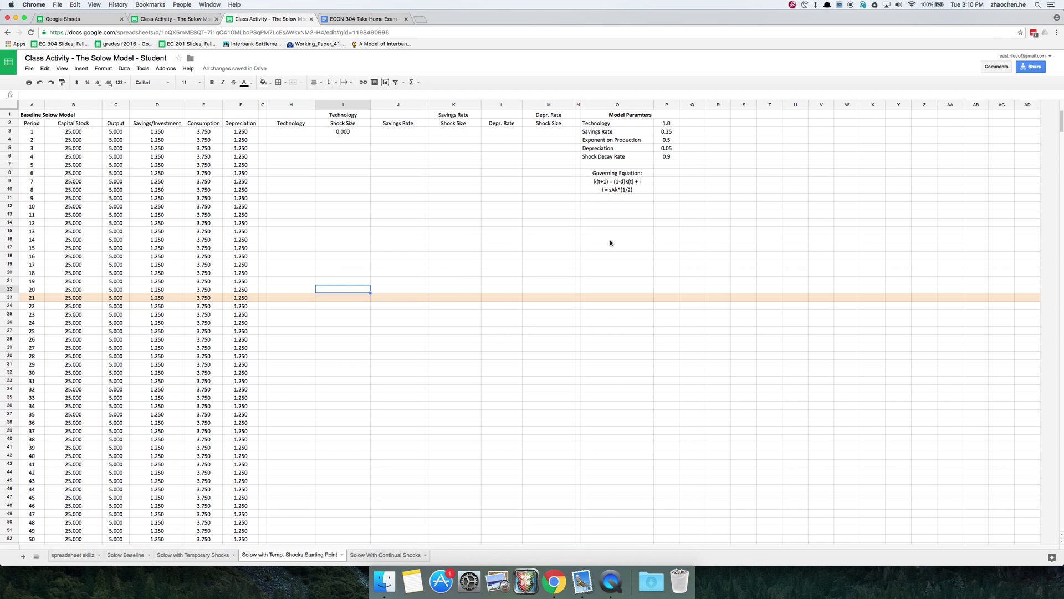
{"action": "type", "text": "a"}
{"action": "key", "text": "Return"}
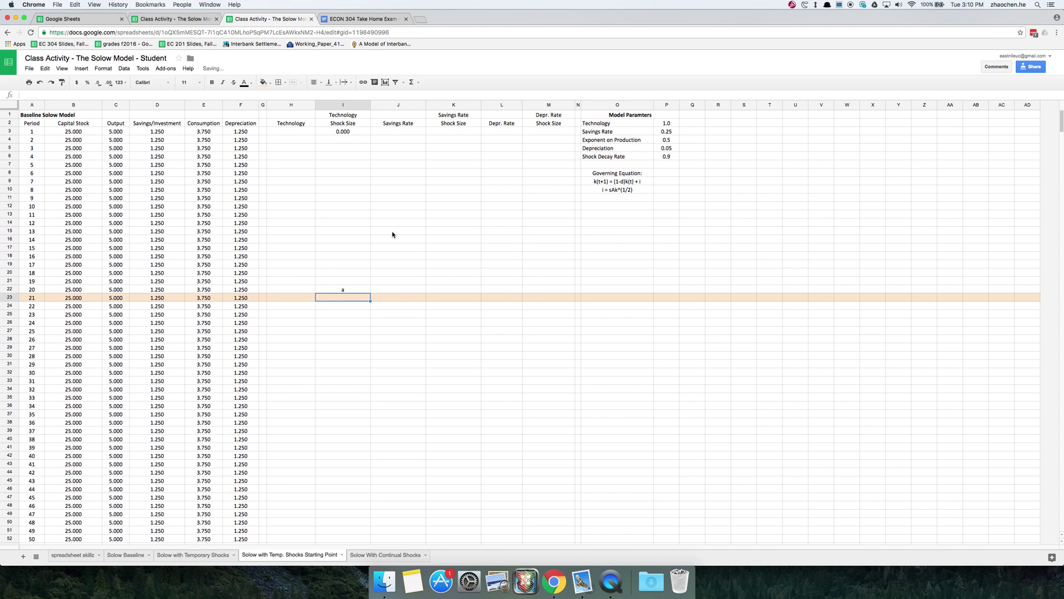
Fill 0.000 down the Technology Shock Size column through I3:I22 with Ctrl+D.
{"action": "left_click", "coordinate": [468, 422]}
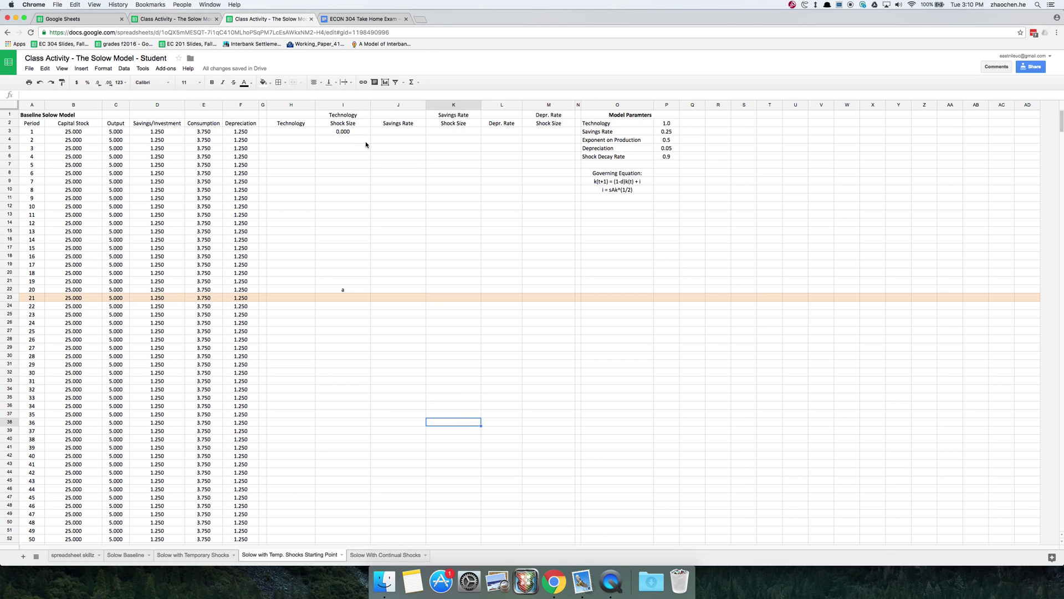
{"action": "left_click", "coordinate": [351, 134]}
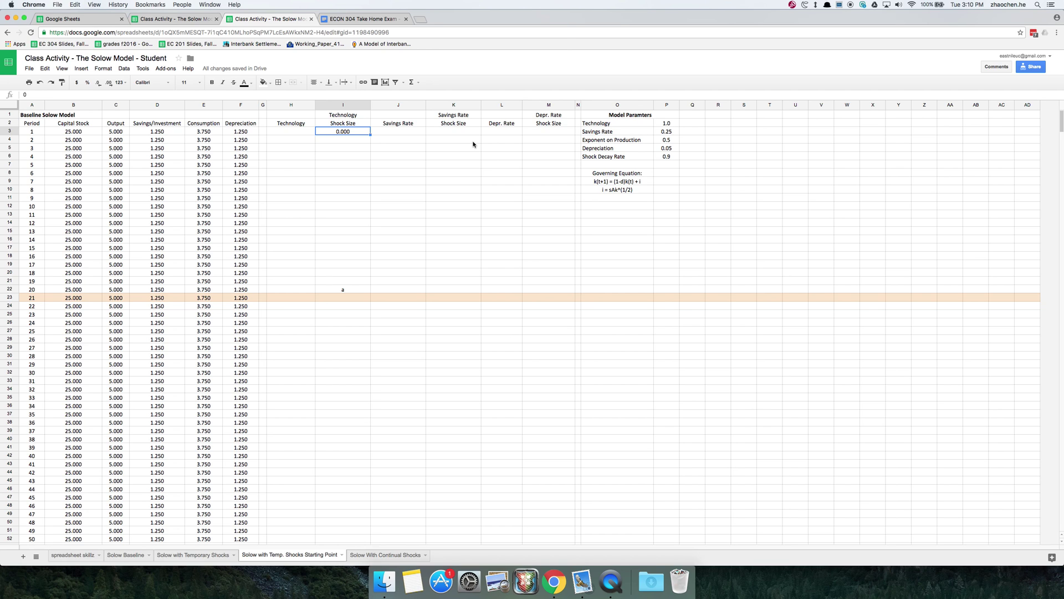
{"action": "key", "text": "super+shift+Down"}
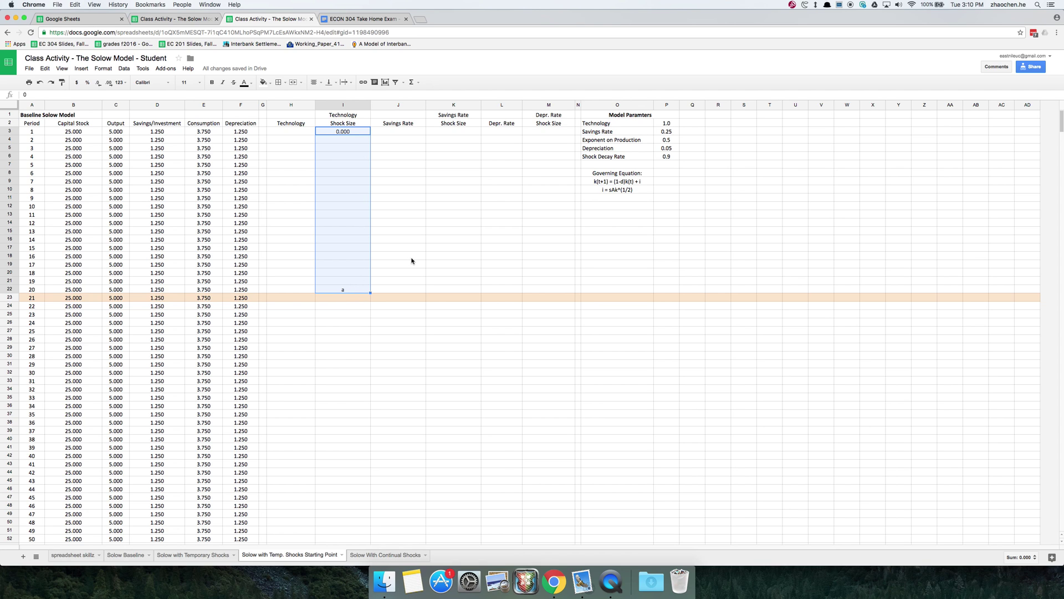
{"action": "key", "text": "ctrl+d"}
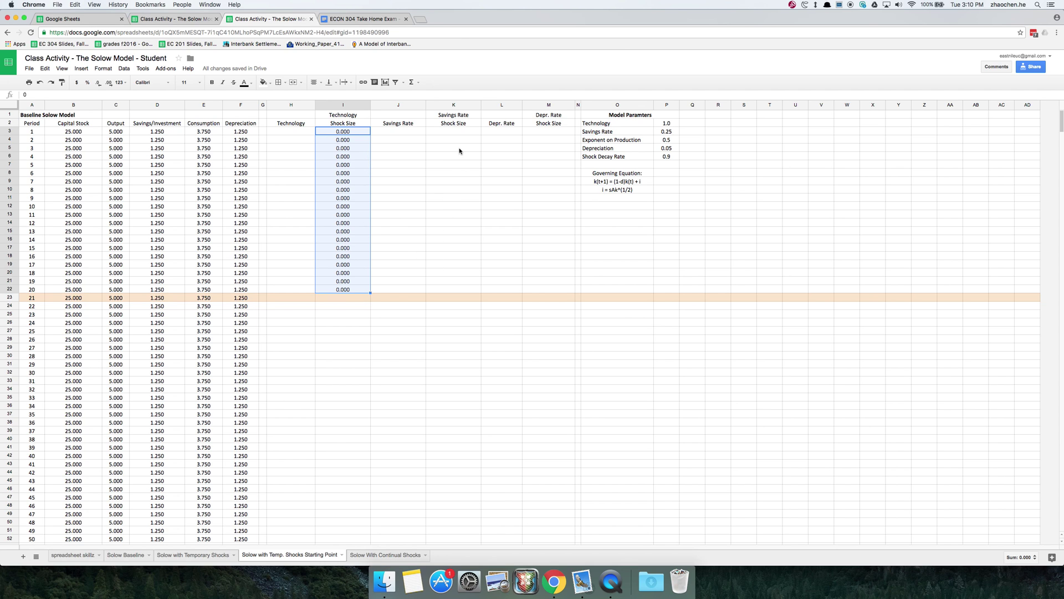
{"action": "left_click", "coordinate": [455, 133]}
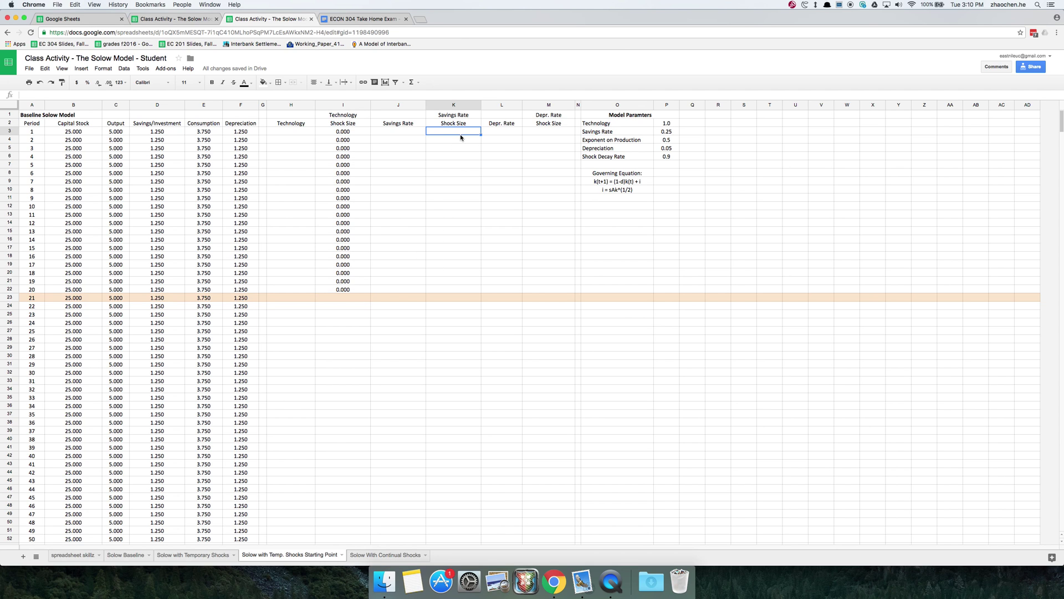
Enter 0 in K3 and fill it down the Savings Rate shock column to K22.
{"action": "type", "text": "0"}
{"action": "key", "text": "Return"}
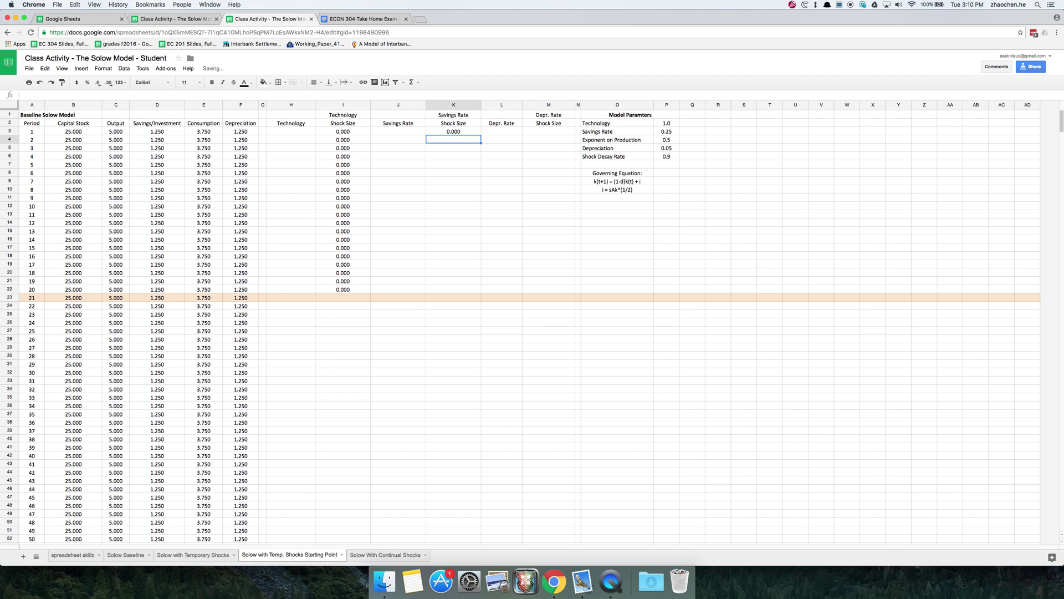
{"action": "left_click", "coordinate": [477, 288]}
{"action": "type", "text": "a"}
{"action": "key", "text": "Return"}
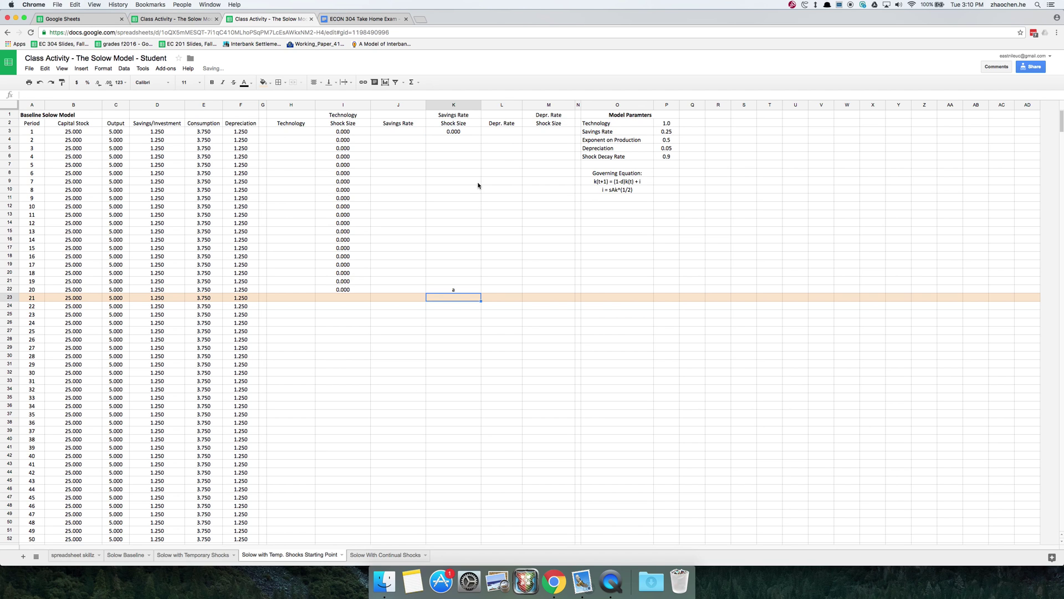
{"action": "left_click", "coordinate": [478, 133]}
{"action": "left_click_drag", "start_coordinate": [481, 134], "coordinate": [481, 239]}
{"action": "left_click", "coordinate": [479, 132]}
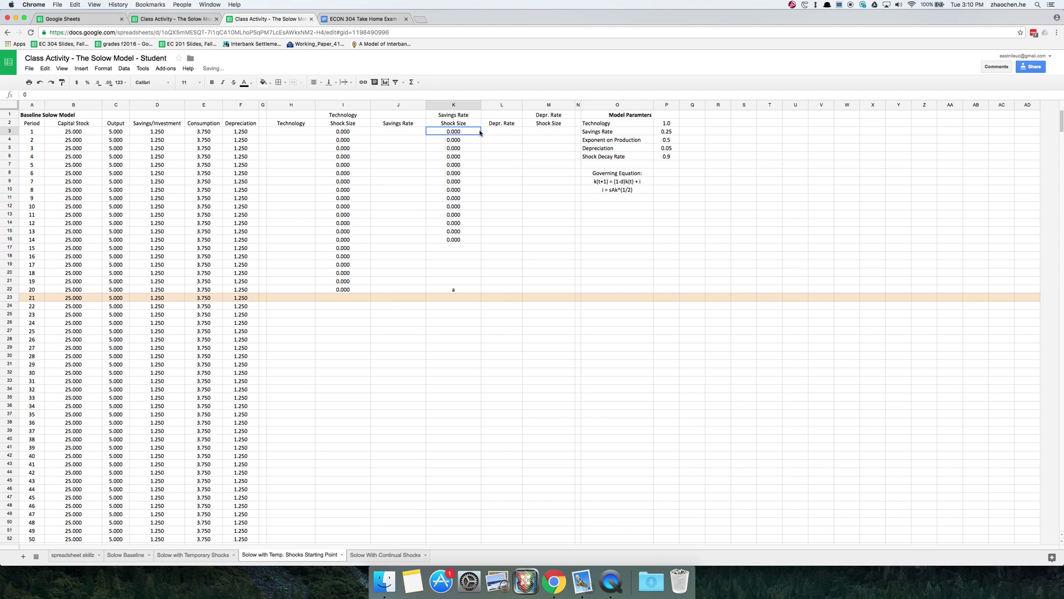
{"action": "key", "text": "super+shift+Down"}
{"action": "key", "text": "super+shift+Down"}
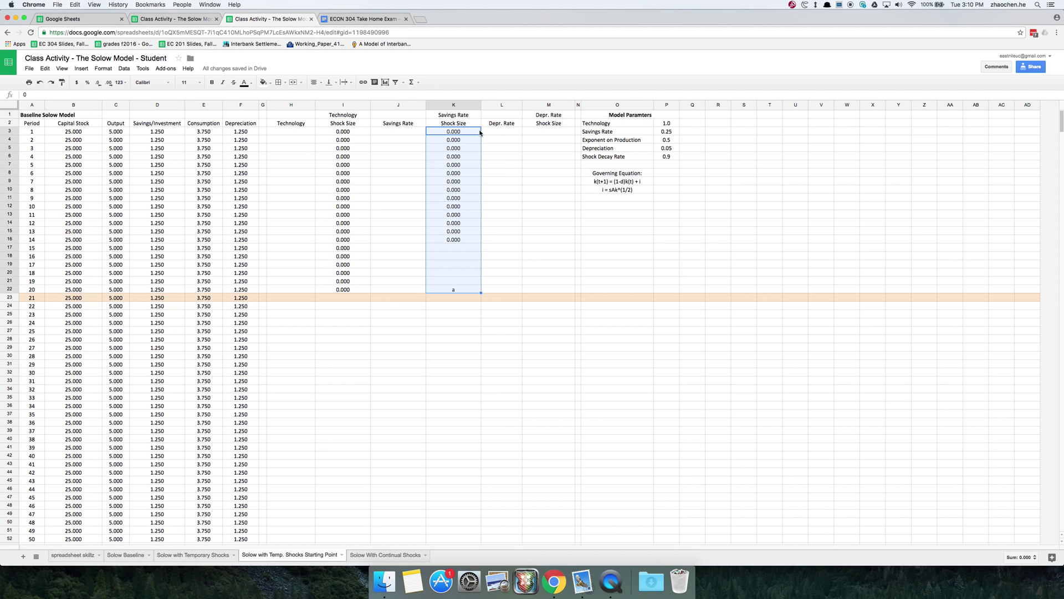
{"action": "key", "text": "super+d"}
Enter 0 in M3 and fill it down the Depr. Rate shock column to M22.
{"action": "left_click", "coordinate": [528, 134]}
{"action": "type", "text": "0"}
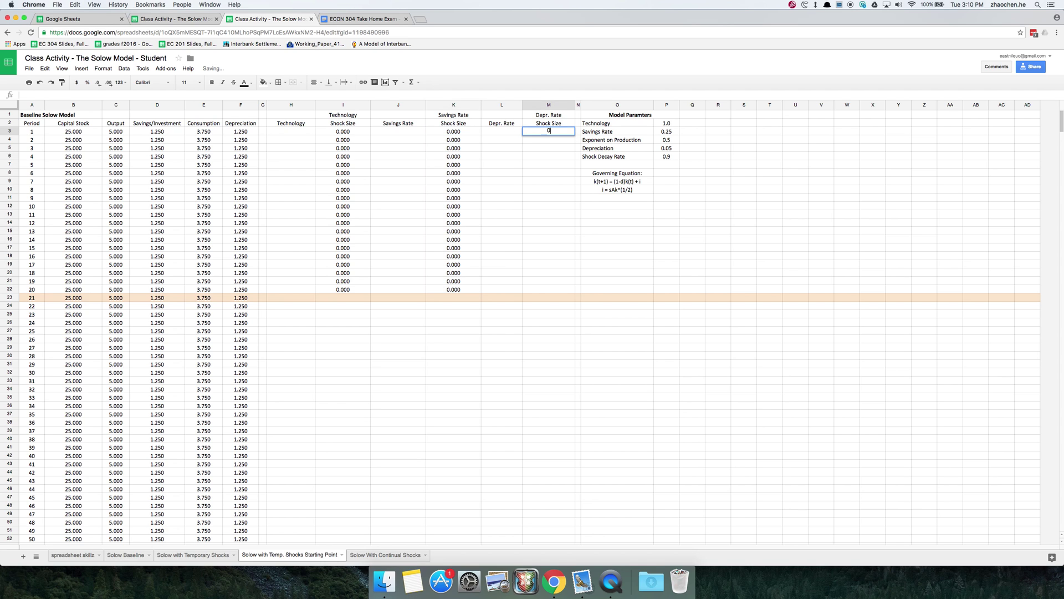
{"action": "key", "text": "Return"}
{"action": "left_click", "coordinate": [550, 289]}
{"action": "type", "text": "a"}
{"action": "left_click", "coordinate": [557, 133]}
{"action": "key", "text": "super+shift+Down"}
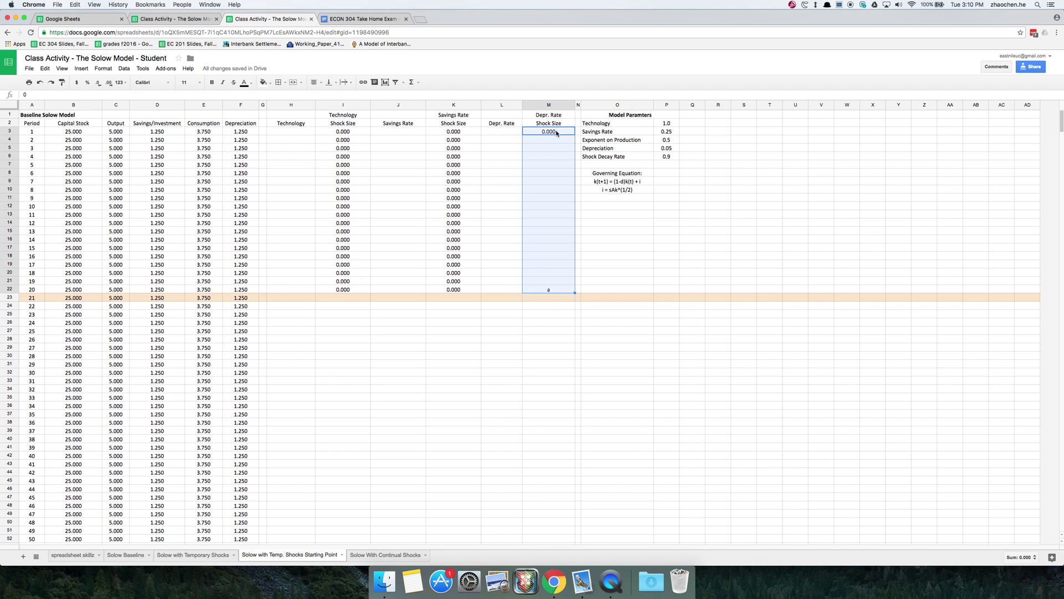
{"action": "key", "text": "super+d"}
{"action": "left_click", "coordinate": [454, 248]}
{"action": "left_click_drag", "start_coordinate": [342, 135], "coordinate": [340, 291]}
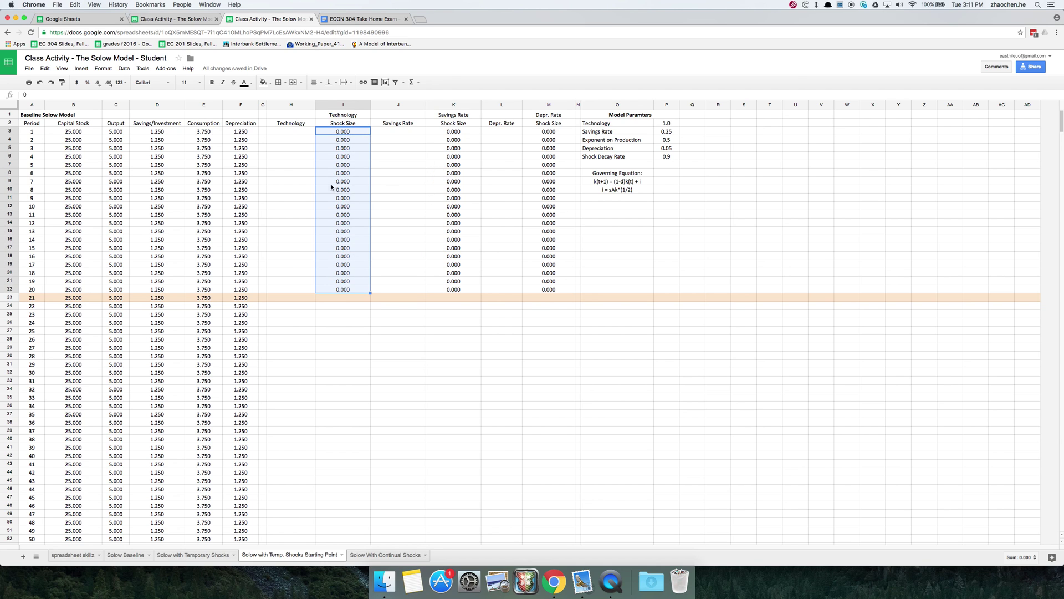
Enter a Technology shock of 1 for period 21 in I23.
{"action": "left_click", "coordinate": [453, 105]}
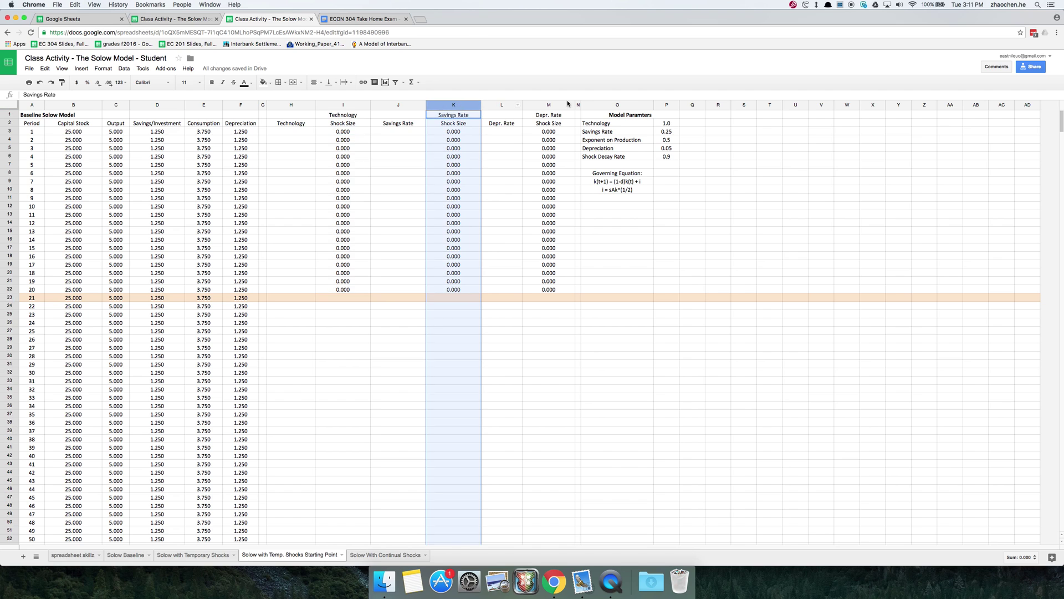
{"action": "left_click", "coordinate": [556, 104]}
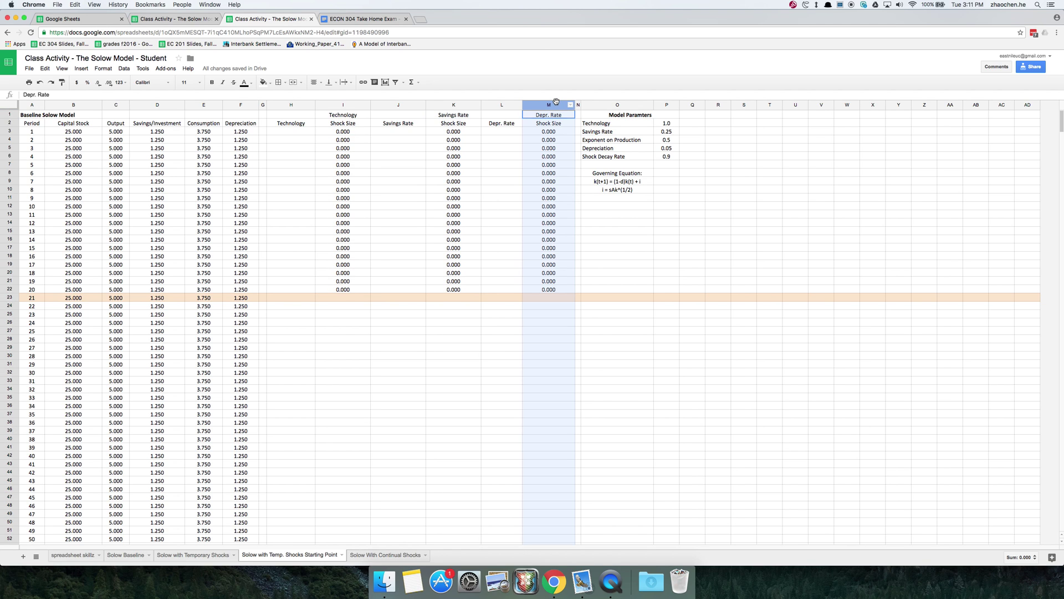
{"action": "left_click", "coordinate": [401, 358]}
{"action": "left_click", "coordinate": [349, 305]}
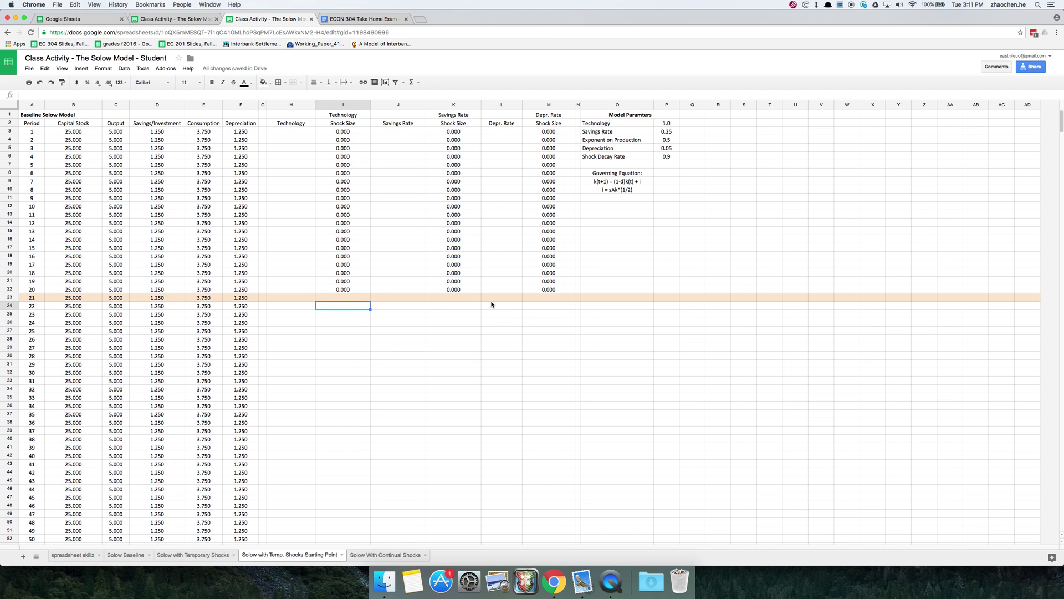
{"action": "left_click", "coordinate": [340, 295]}
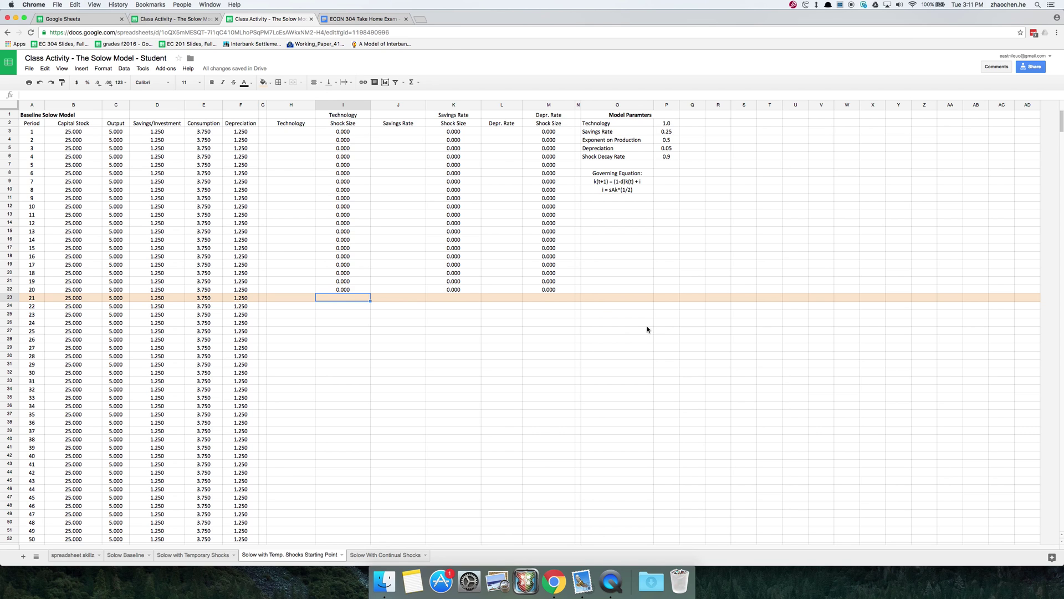
{"action": "type", "text": "1"}
{"action": "key", "text": "Tab"}
{"action": "key", "text": "Tab"}
{"action": "key", "text": "Tab"}
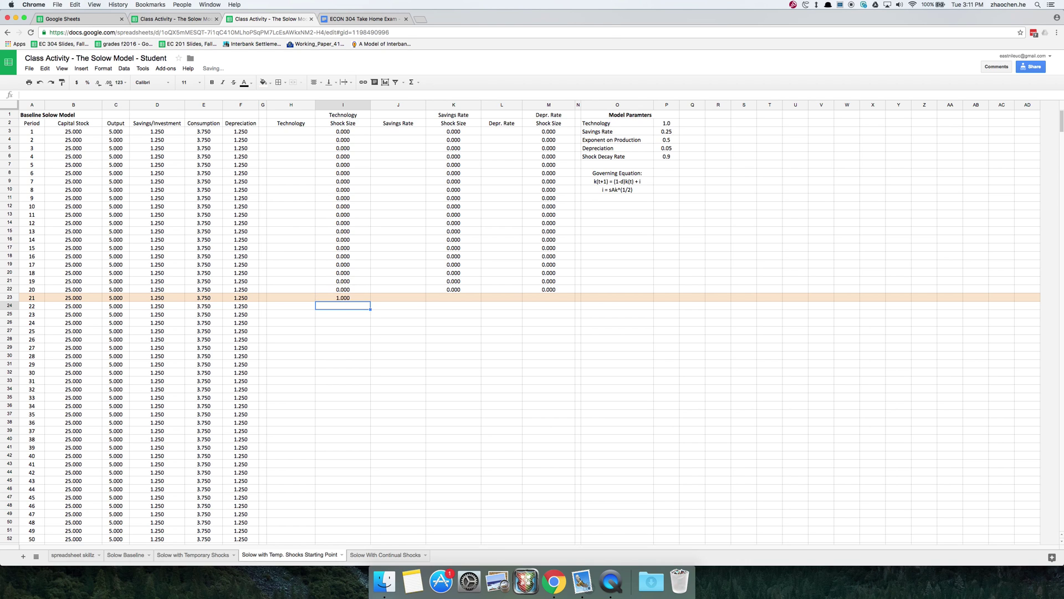
Enter shocks of 1 in the period-21 Savings Rate and Depr. Rate cells K23 and M23.
{"action": "key", "text": "Left"}
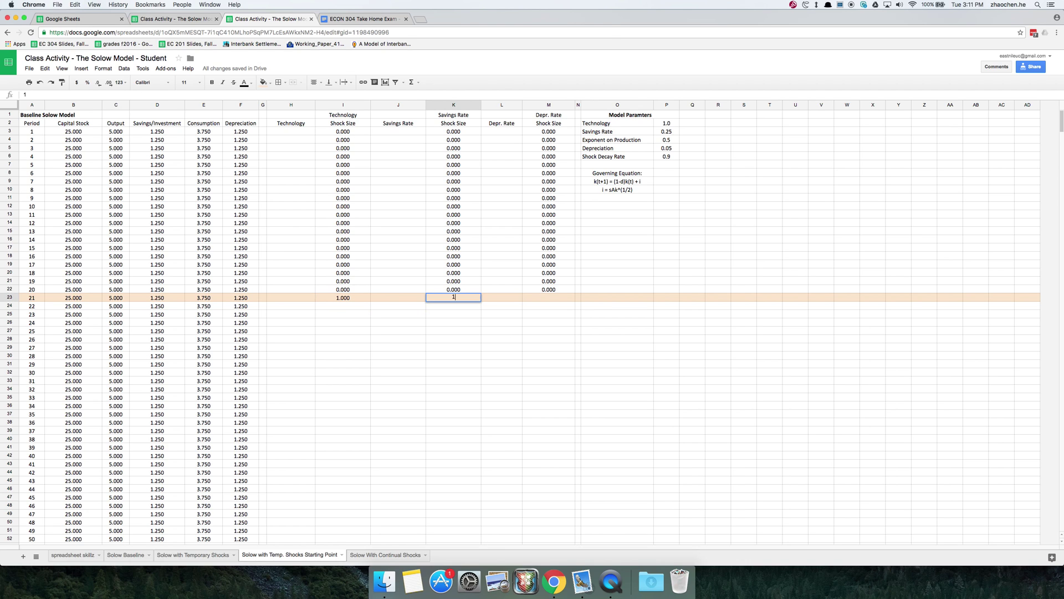
{"action": "type", "text": "1"}
{"action": "key", "text": "Tab"}
{"action": "key", "text": "Tab"}
{"action": "type", "text": "1"}
{"action": "key", "text": "shift+Tab"}
{"action": "key", "text": "shift+Tab"}
{"action": "key", "text": "Left"}
{"action": "key", "text": "Left"}
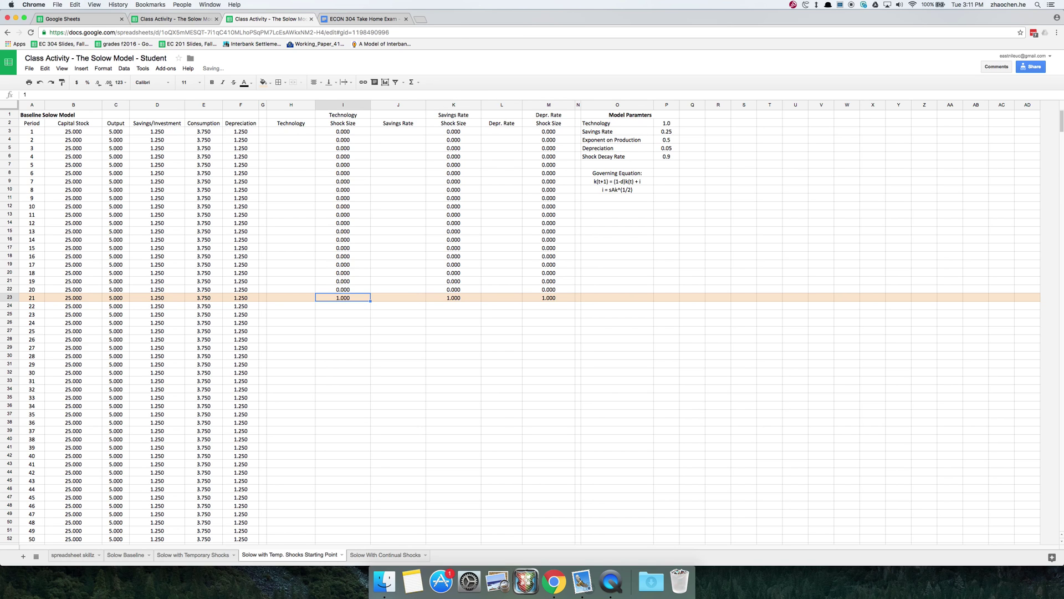
{"action": "key", "text": "Left"}
{"action": "key", "text": "Right"}
{"action": "key", "text": "Right"}
{"action": "key", "text": "Left"}
{"action": "left_click", "coordinate": [342, 305]}
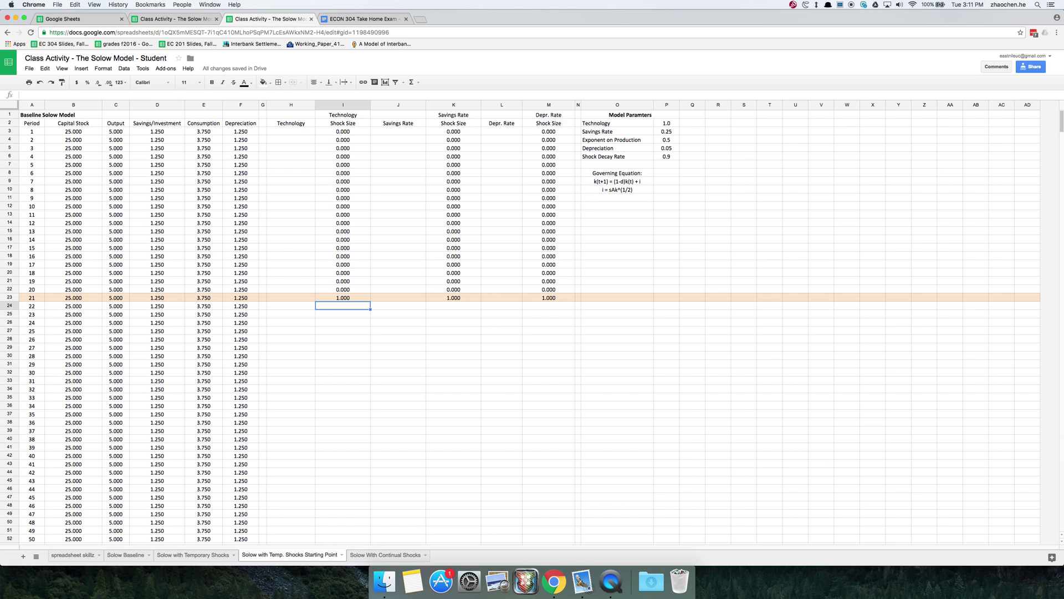
{"action": "left_click", "coordinate": [342, 298]}
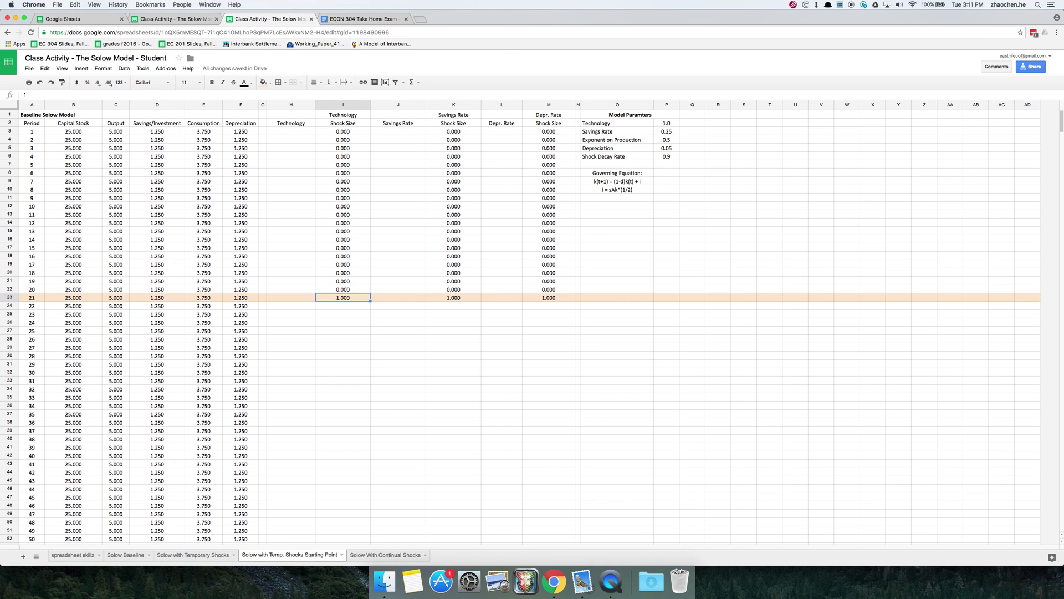
{"action": "left_click", "coordinate": [343, 305]}
{"action": "left_click", "coordinate": [343, 298]}
{"action": "key", "text": "Down"}
{"action": "key", "text": "Down"}
{"action": "key", "text": "Down"}
{"action": "key", "text": "Down"}
{"action": "key", "text": "Down"}
{"action": "key", "text": "Down"}
{"action": "key", "text": "Down"}
{"action": "key", "text": "Down"}
{"action": "key", "text": "Down"}
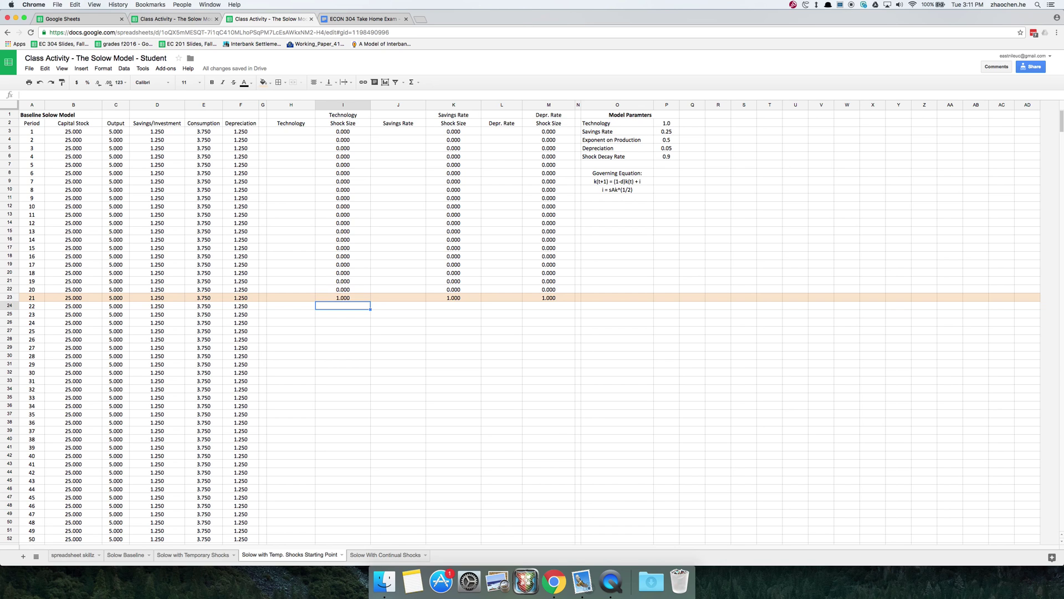
Enter the decaying shock formula =I23*$P$6 in I24.
{"action": "key", "text": "Down"}
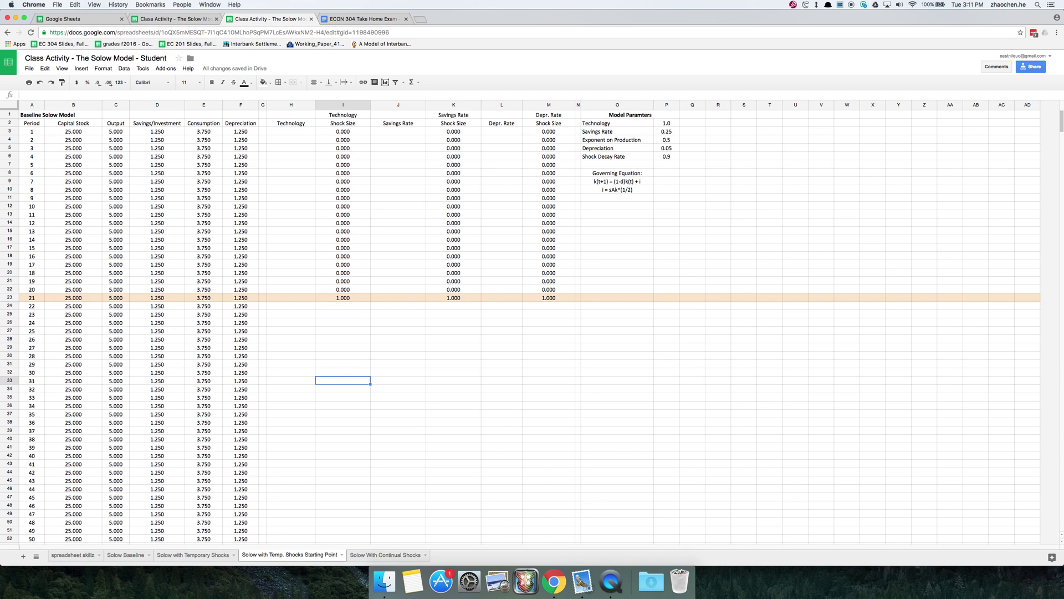
{"action": "key", "text": "Right"}
{"action": "key", "text": "Up"}
{"action": "key", "text": "Up"}
{"action": "key", "text": "Up"}
{"action": "key", "text": "Up"}
{"action": "key", "text": "Up"}
{"action": "key", "text": "Up"}
{"action": "key", "text": "Up"}
{"action": "key", "text": "Up"}
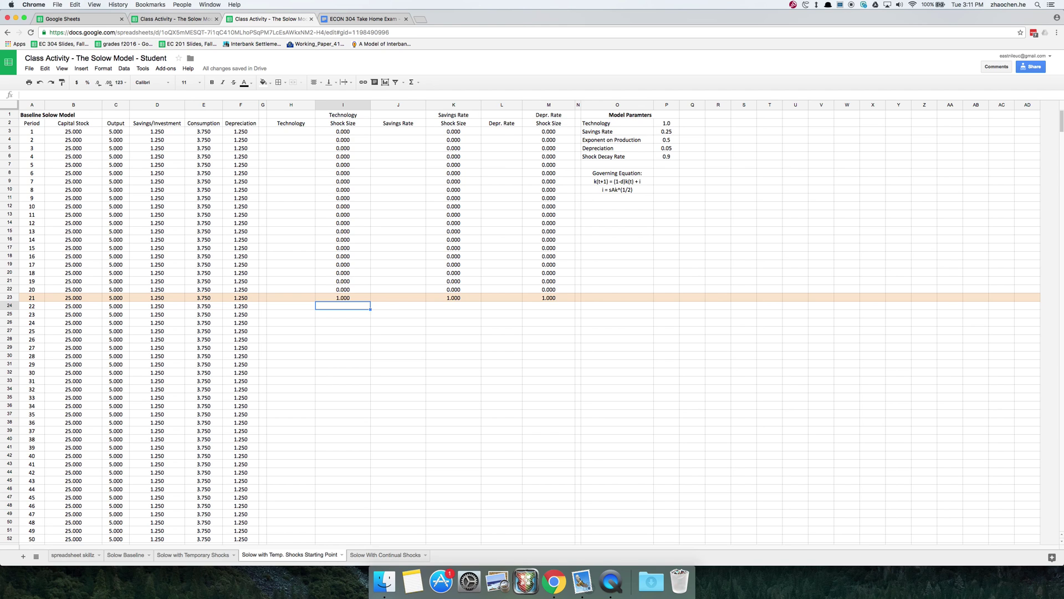
{"action": "type", "text": "="}
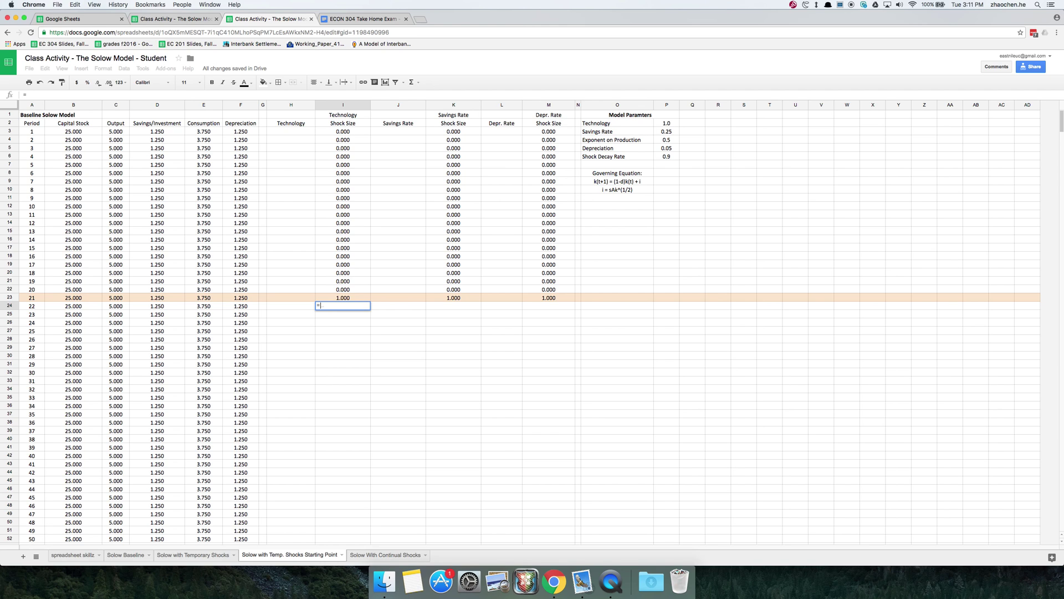
{"action": "left_click", "coordinate": [354, 298]}
{"action": "type", "text": "*"}
{"action": "left_click", "coordinate": [665, 157]}
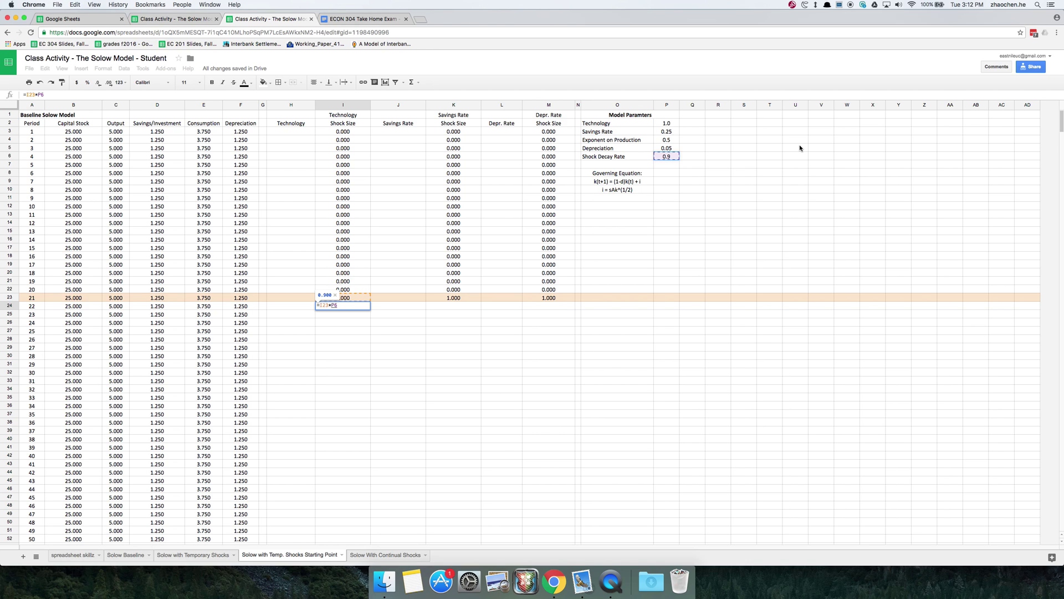
{"action": "key", "text": "F4"}
{"action": "key", "text": "Return"}
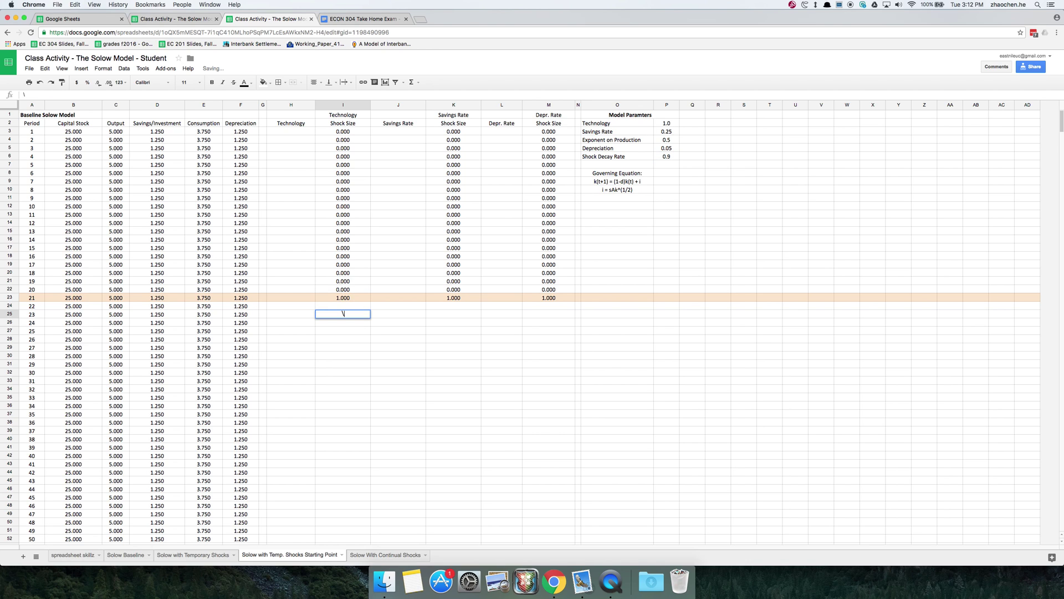
{"action": "type", "text": "\\"}
{"action": "key", "text": "Escape"}
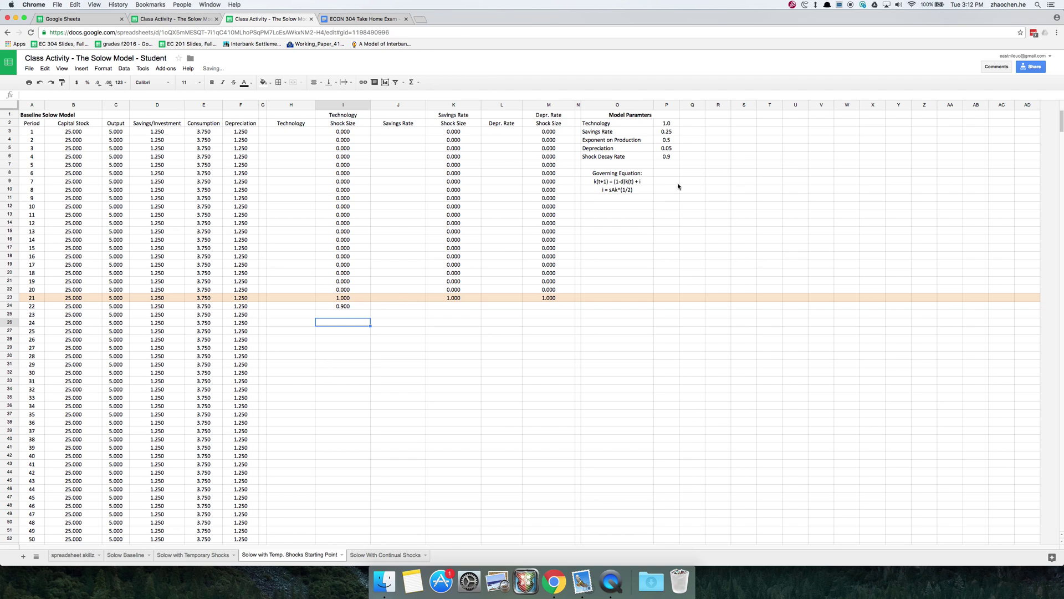
Copy the I24 decay formula into K24 and M24 and verify their references.
{"action": "left_click", "coordinate": [342, 307]}
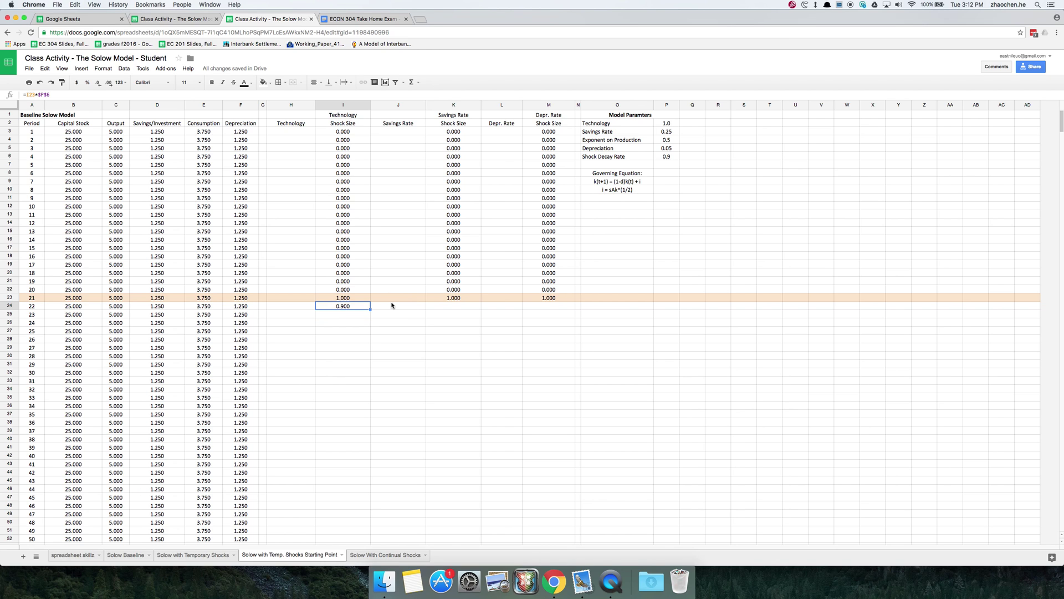
{"action": "key", "text": "Right"}
{"action": "key", "text": "Right"}
{"action": "key", "text": "cmd+v"}
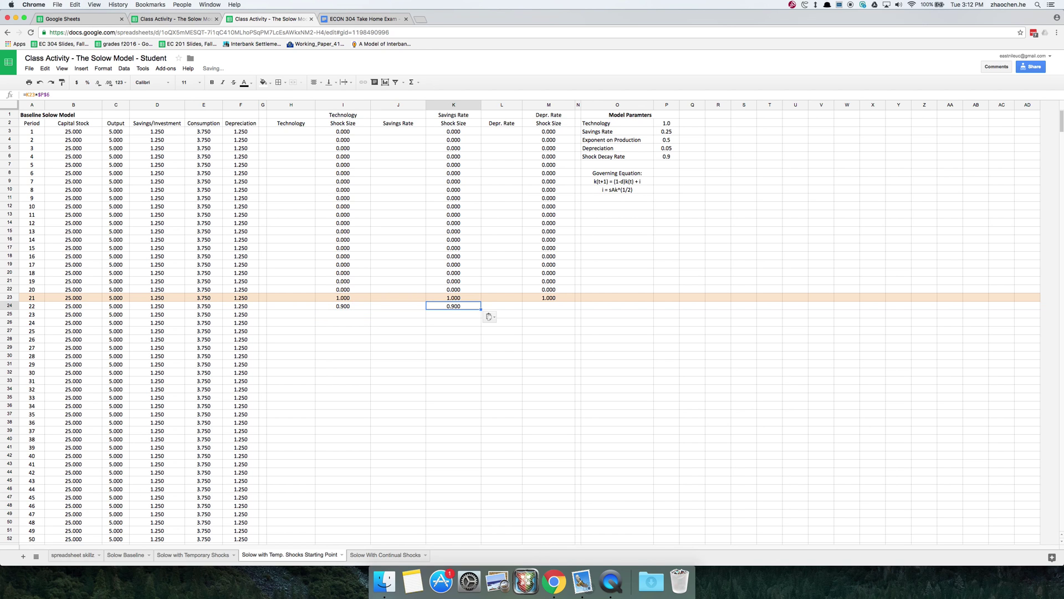
{"action": "key", "text": "Right"}
{"action": "key", "text": "Right"}
{"action": "key", "text": "cmd+v"}
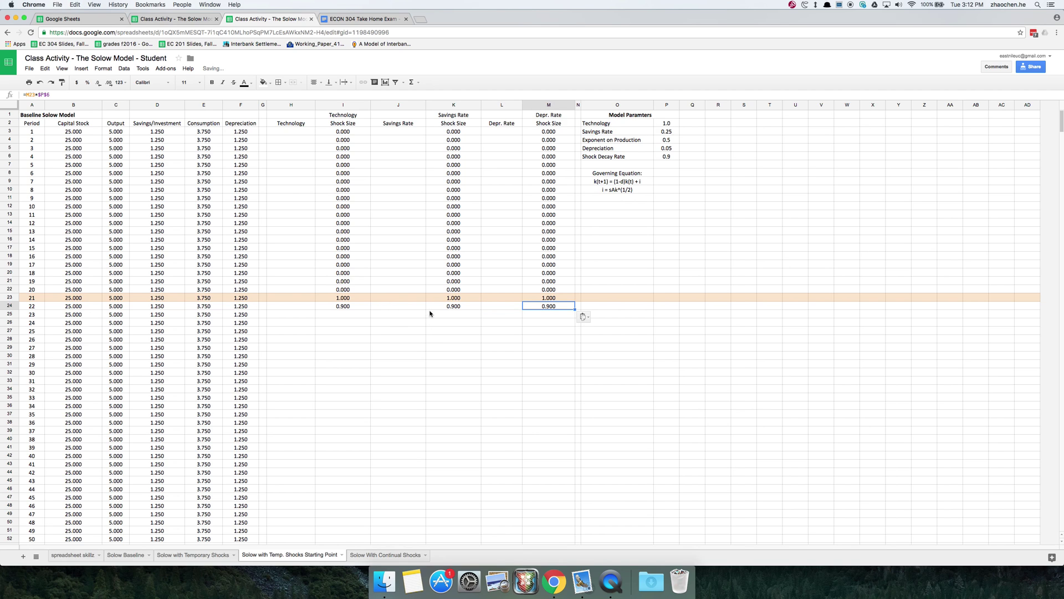
{"action": "left_click", "coordinate": [454, 306]}
{"action": "key", "text": "Return"}
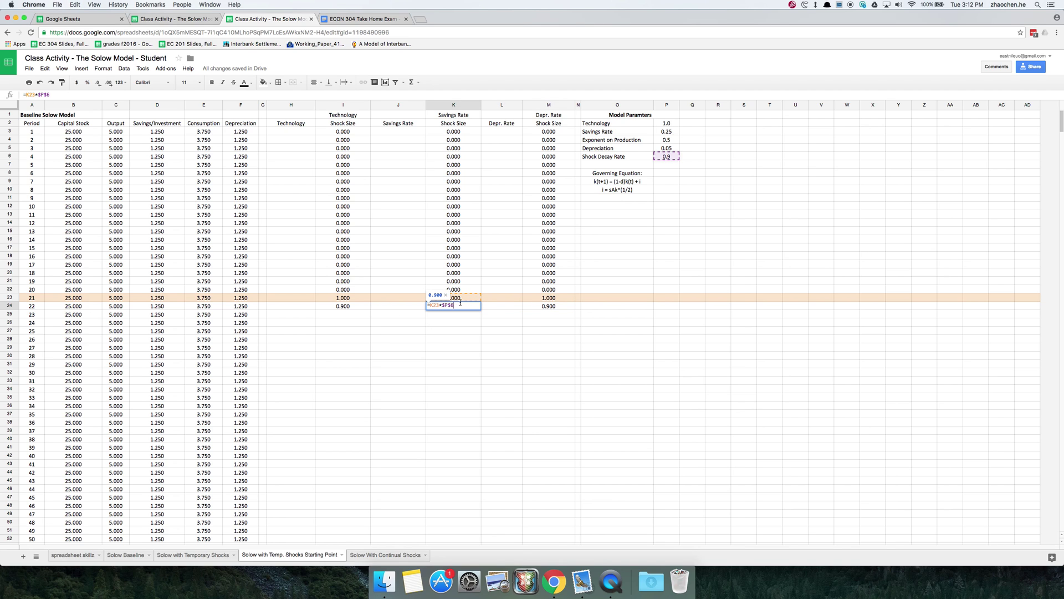
{"action": "key", "text": "Escape"}
{"action": "left_click", "coordinate": [545, 307]}
{"action": "key", "text": "Return"}
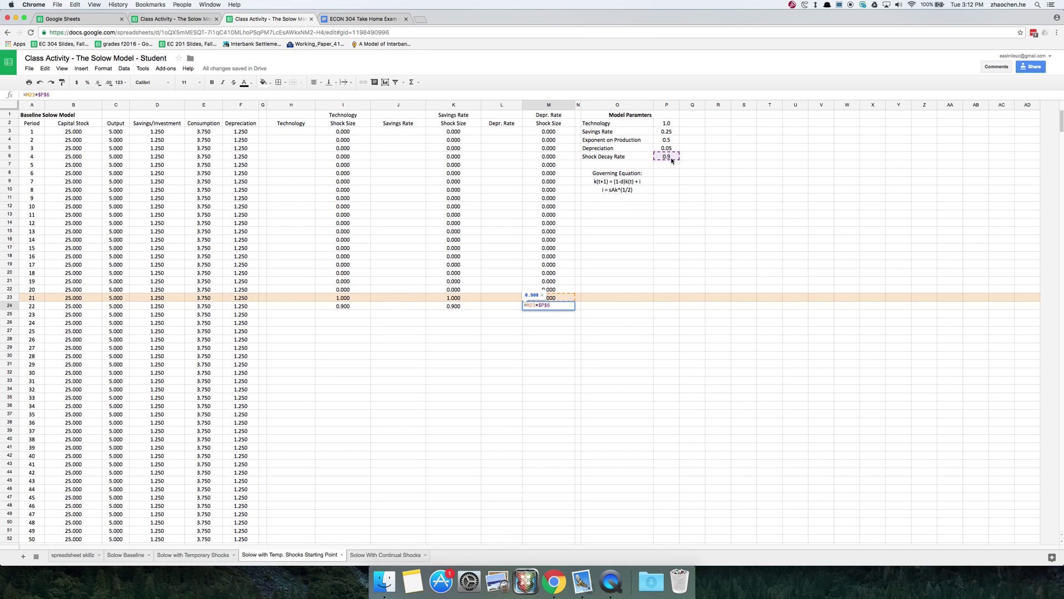
{"action": "key", "text": "Escape"}
{"action": "key", "text": "Return"}
{"action": "key", "text": "Escape"}
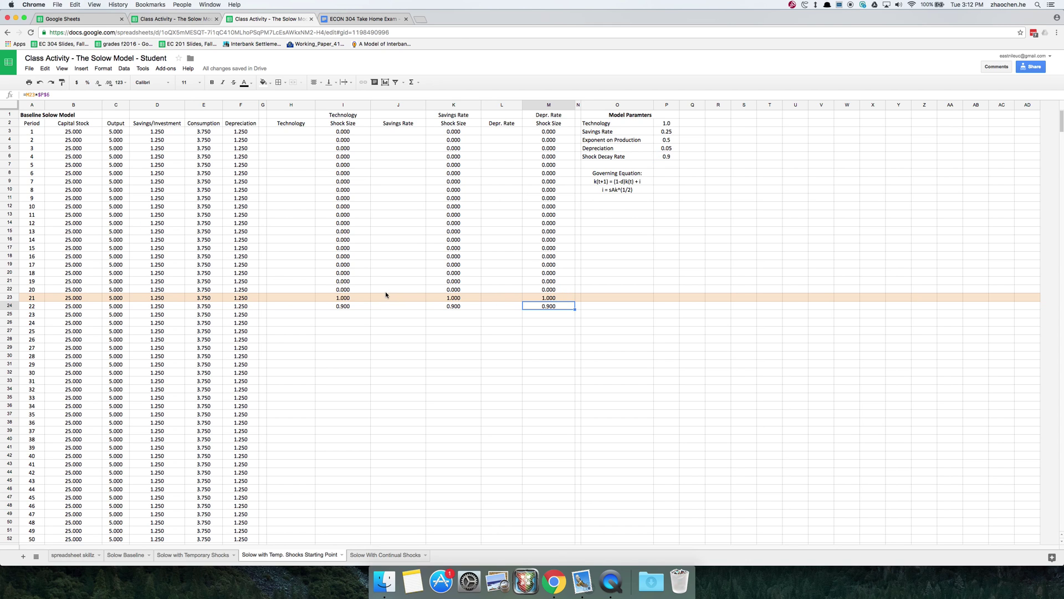
Put temporary 'a' end markers in row 602 of columns I, K and M.
{"action": "left_click", "coordinate": [355, 307]}
{"action": "scroll", "coordinate": [349, 286], "scroll_direction": "down", "scroll_amount": 2}
{"action": "scroll", "coordinate": [350, 286], "scroll_direction": "up", "scroll_amount": 1}
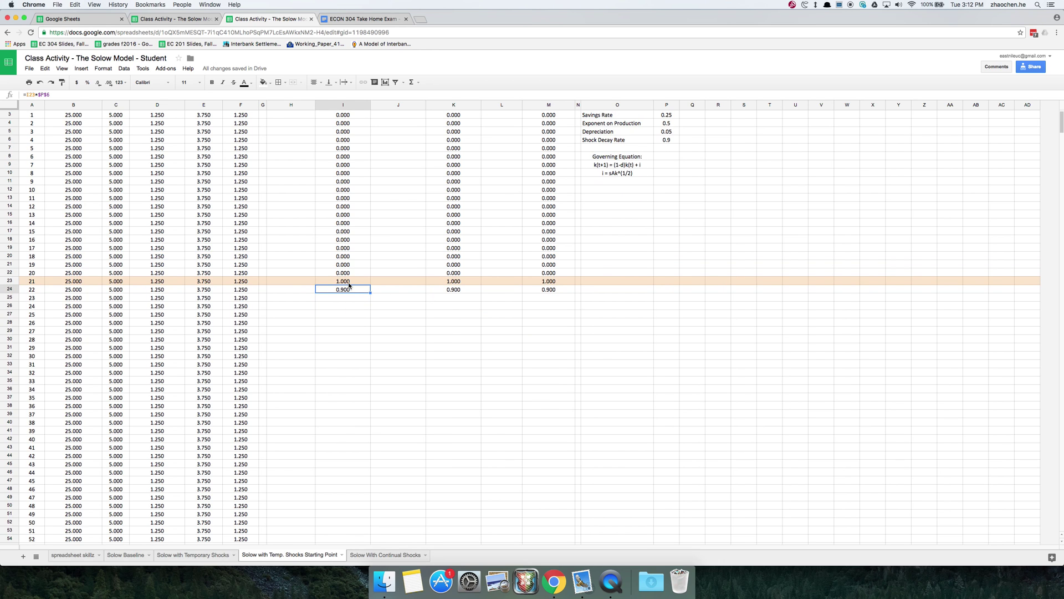
{"action": "scroll", "coordinate": [348, 286], "scroll_direction": "down", "scroll_amount": 10}
{"action": "scroll", "coordinate": [347, 285], "scroll_direction": "down", "scroll_amount": 20}
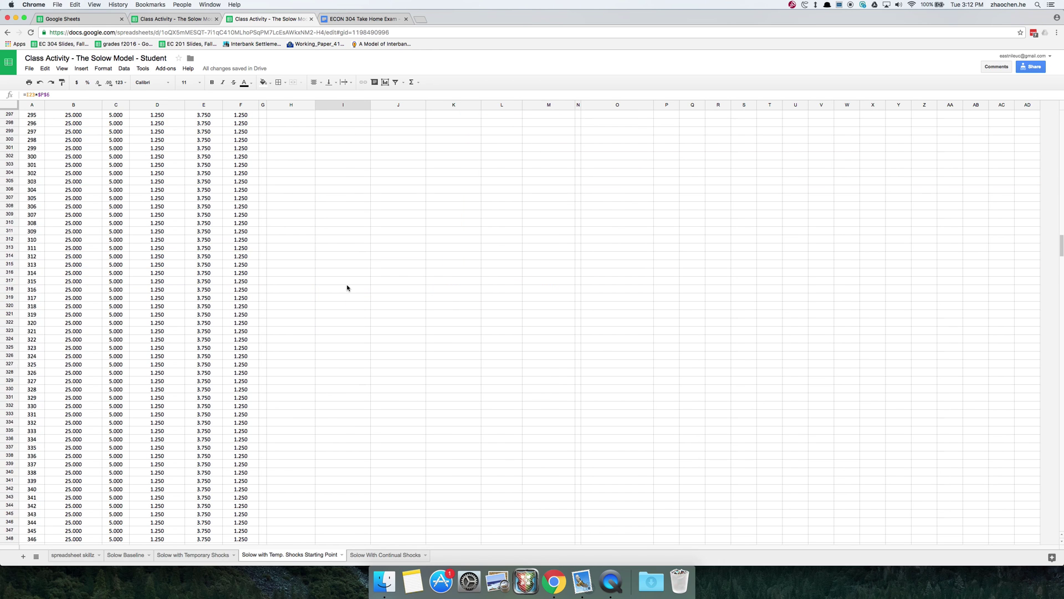
{"action": "scroll", "coordinate": [348, 287], "scroll_direction": "up", "scroll_amount": 20}
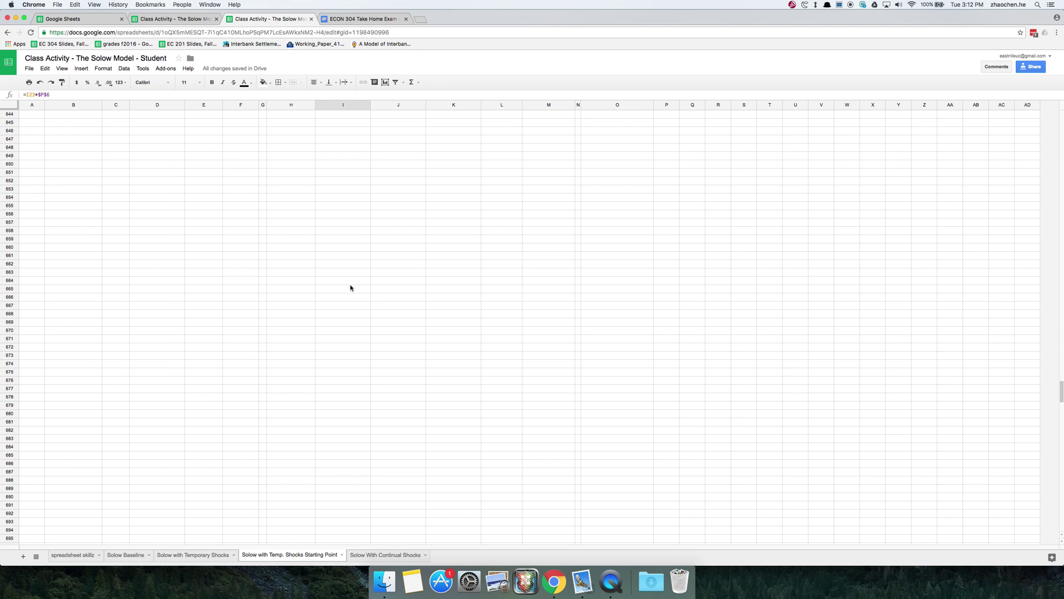
{"action": "left_click", "coordinate": [348, 314]}
{"action": "left_click", "coordinate": [347, 331]}
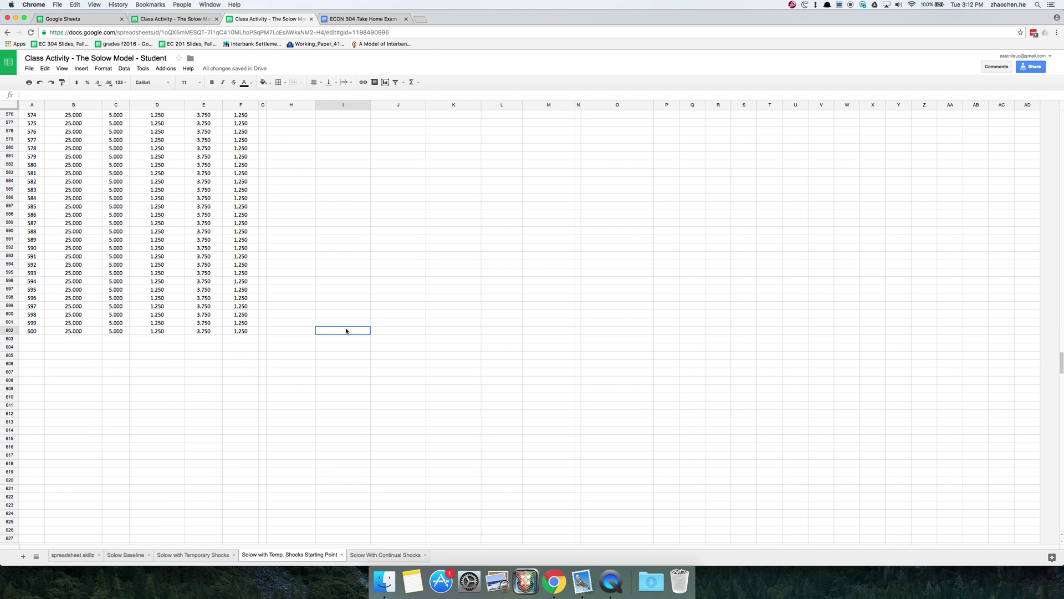
{"action": "type", "text": "a"}
{"action": "key", "text": "Tab"}
{"action": "key", "text": "Tab"}
{"action": "type", "text": "a"}
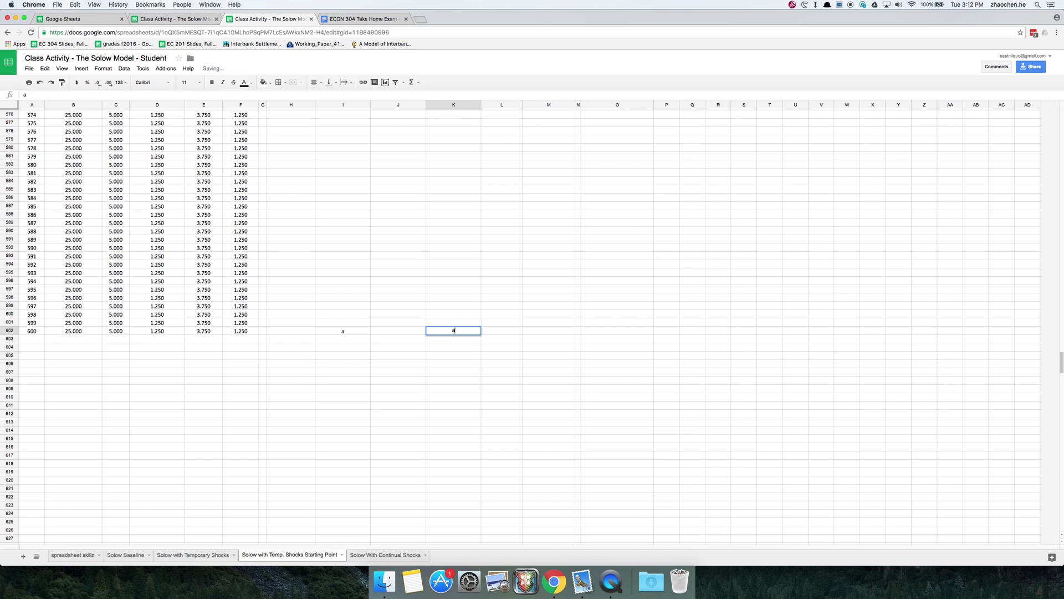
{"action": "key", "text": "Tab"}
{"action": "key", "text": "Tab"}
{"action": "type", "text": "a"}
{"action": "key", "text": "shift+Tab"}
{"action": "key", "text": "shift+Tab"}
{"action": "key", "text": "shift+Tab"}
{"action": "key", "text": "shift+Tab"}
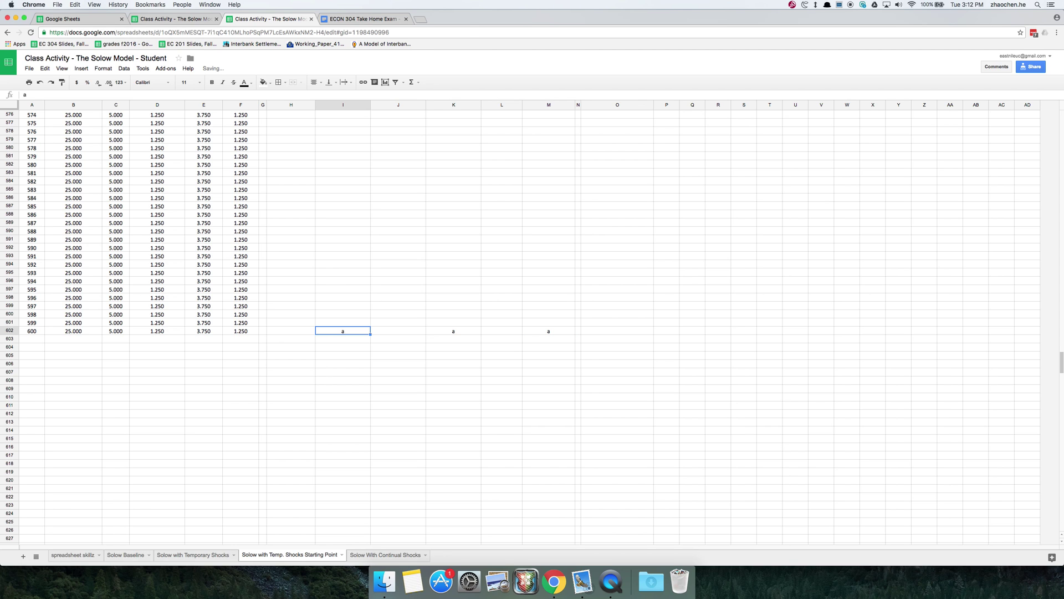
Fill the Technology shock formula from I24 down to row 602.
{"action": "key", "text": "ctrl+shift+Up"}
{"action": "key", "text": "ctrl+shift+Down"}
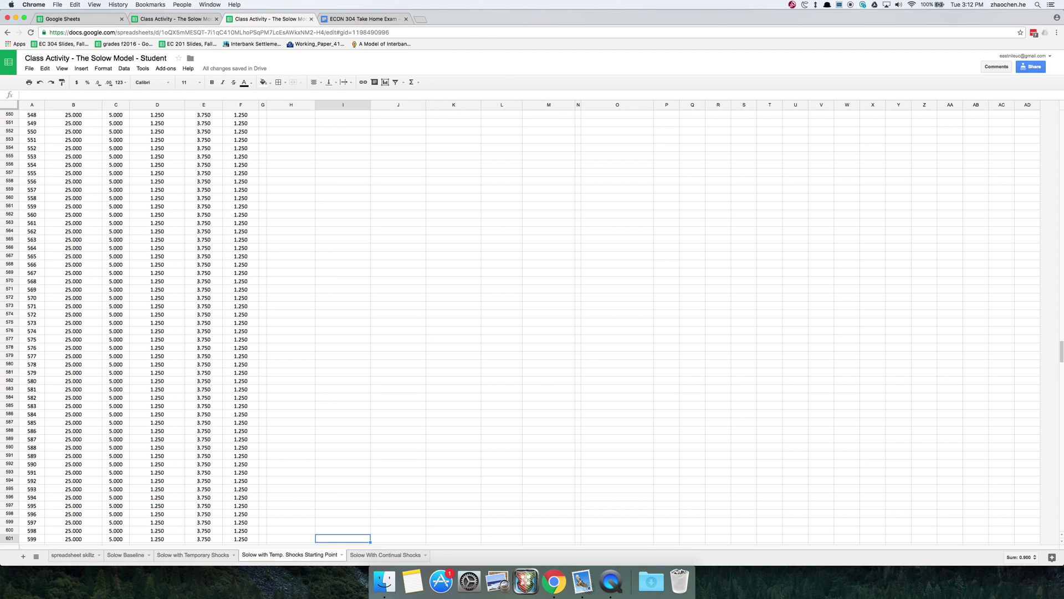
{"action": "key", "text": "Up"}
{"action": "key", "text": "ctrl+Up"}
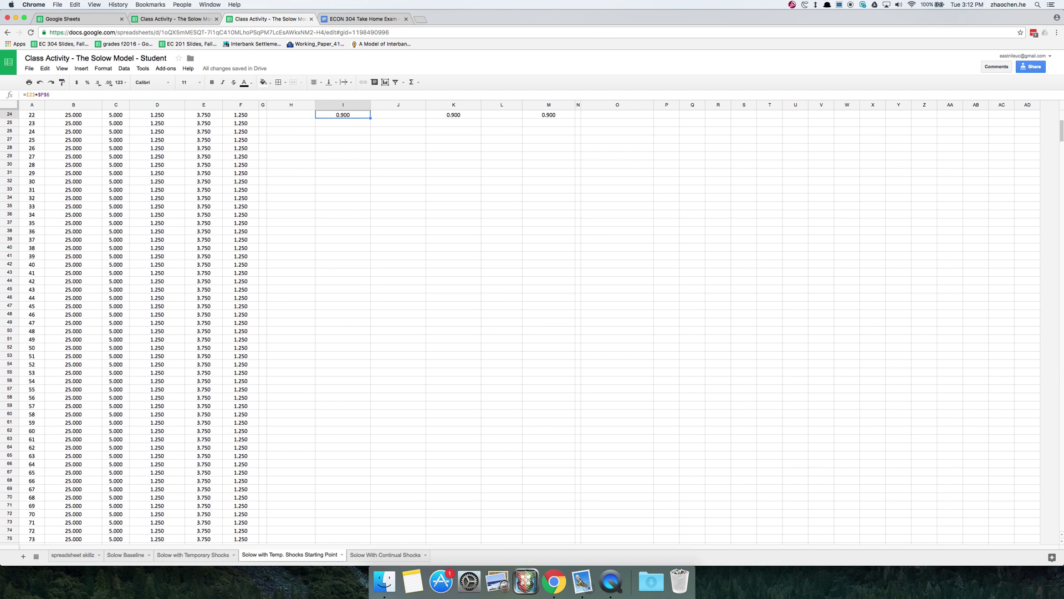
{"action": "key", "text": "ctrl+shift+Down"}
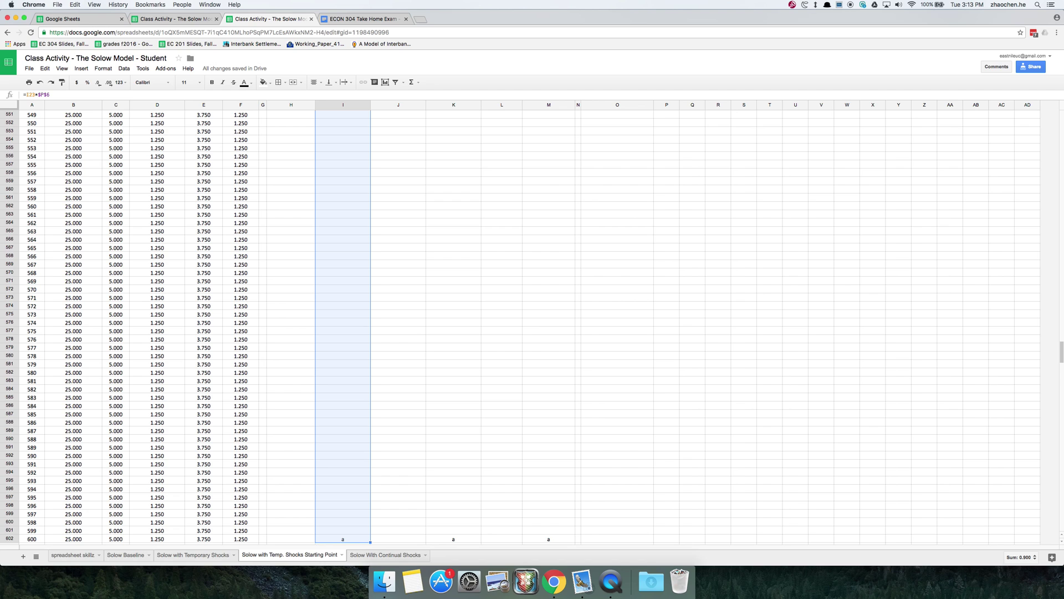
{"action": "key", "text": "ctrl+d"}
Fill the Savings Rate and Depr. Rate shock formulas from K24 and M24 down to row 602.
{"action": "key", "text": "Right"}
{"action": "key", "text": "Right"}
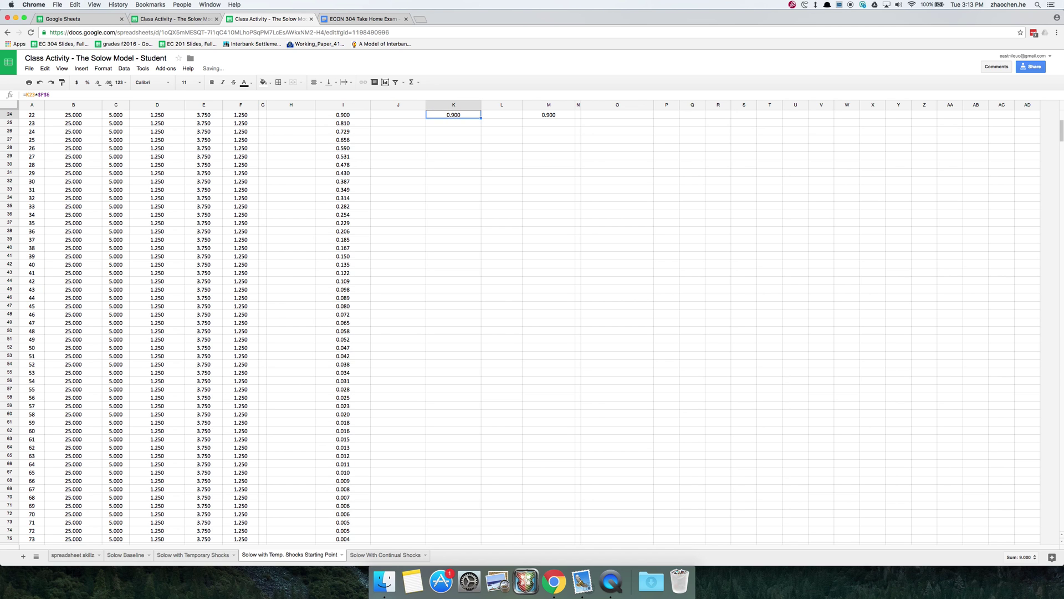
{"action": "key", "text": "ctrl+shift+Down"}
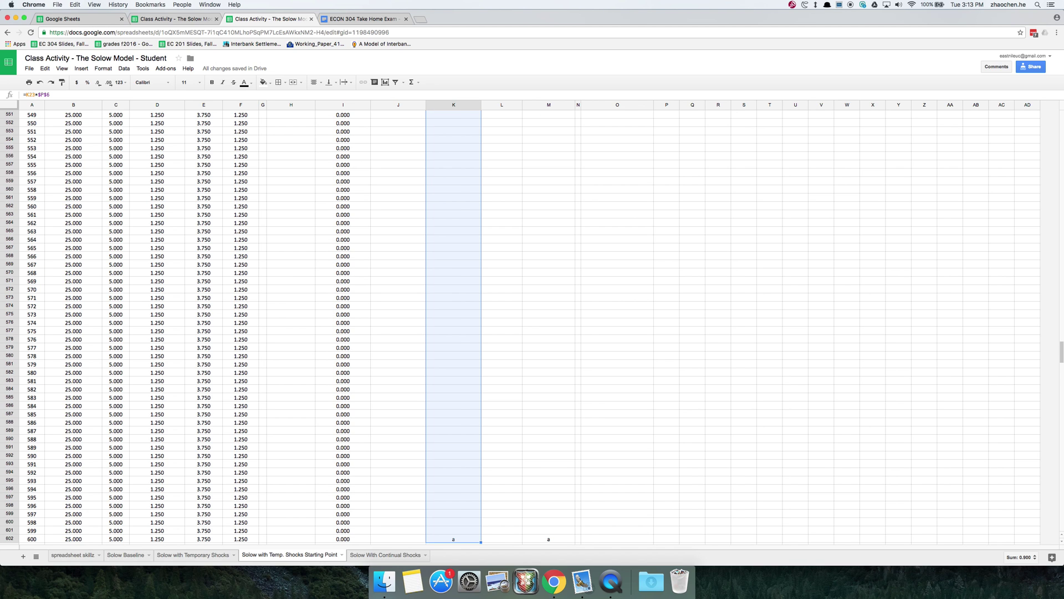
{"action": "key", "text": "ctrl+d"}
{"action": "key", "text": "Right"}
{"action": "key", "text": "Right"}
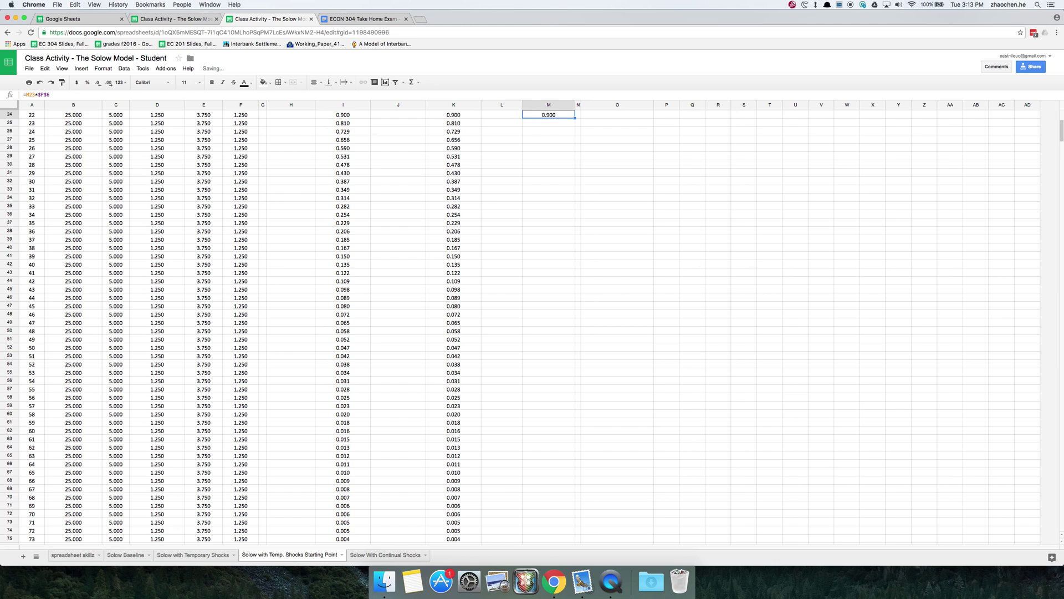
{"action": "key", "text": "ctrl+shift+Down"}
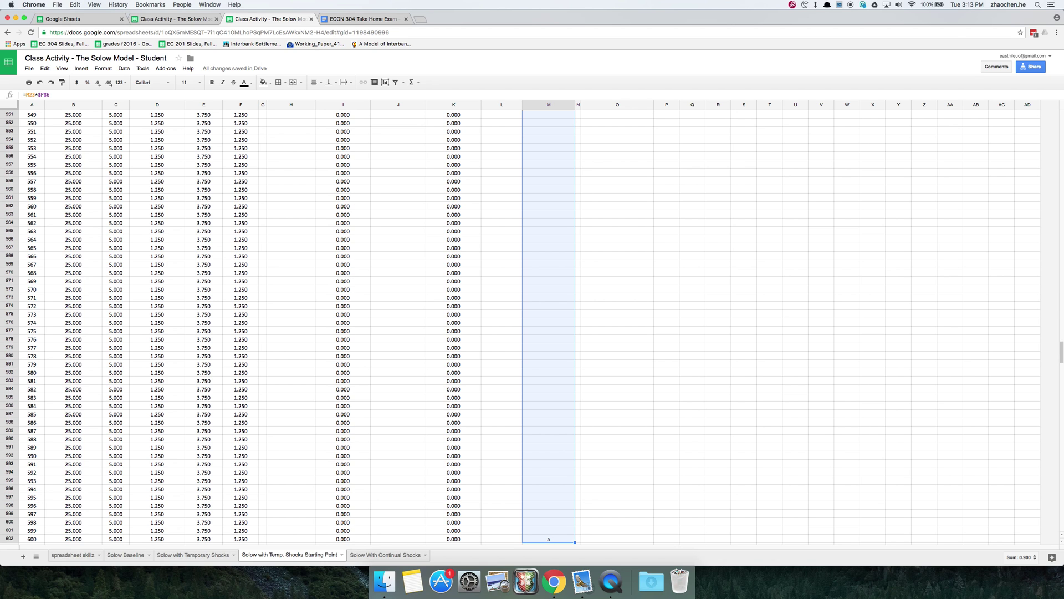
{"action": "key", "text": "ctrl+d"}
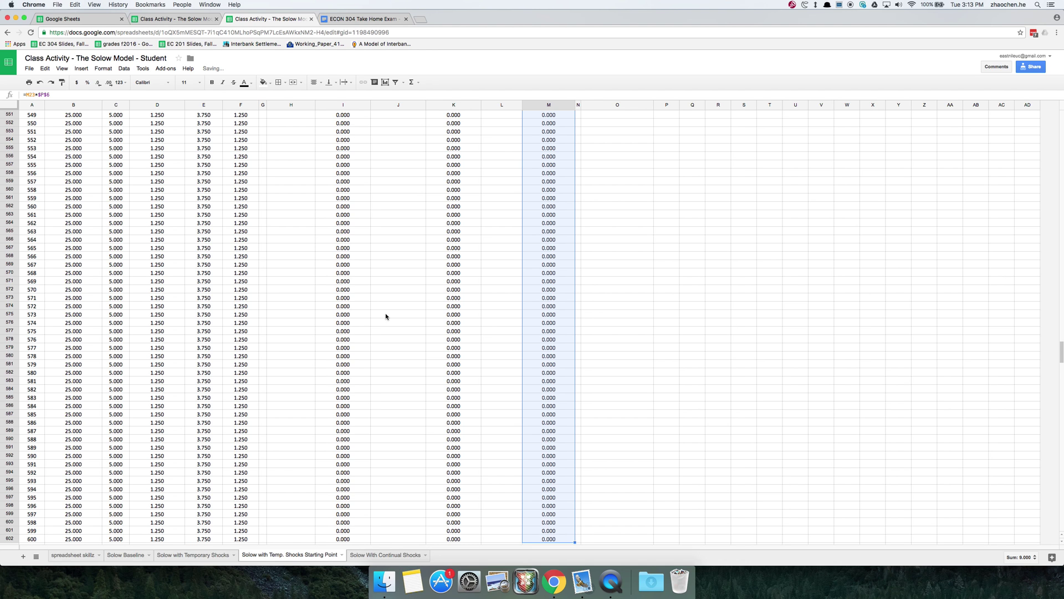
{"action": "scroll", "coordinate": [383, 313], "scroll_direction": "up", "scroll_amount": 10}
{"action": "left_click", "coordinate": [382, 314]}
{"action": "scroll", "coordinate": [381, 314], "scroll_direction": "up", "scroll_amount": 20}
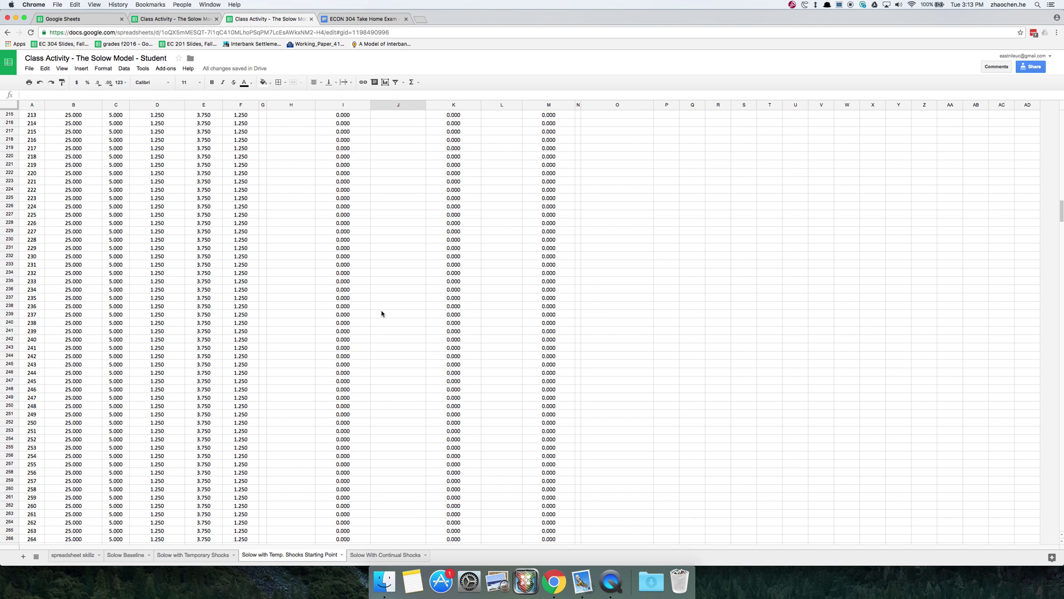
{"action": "scroll", "coordinate": [381, 314], "scroll_direction": "up", "scroll_amount": 15}
{"action": "left_click", "coordinate": [368, 332]}
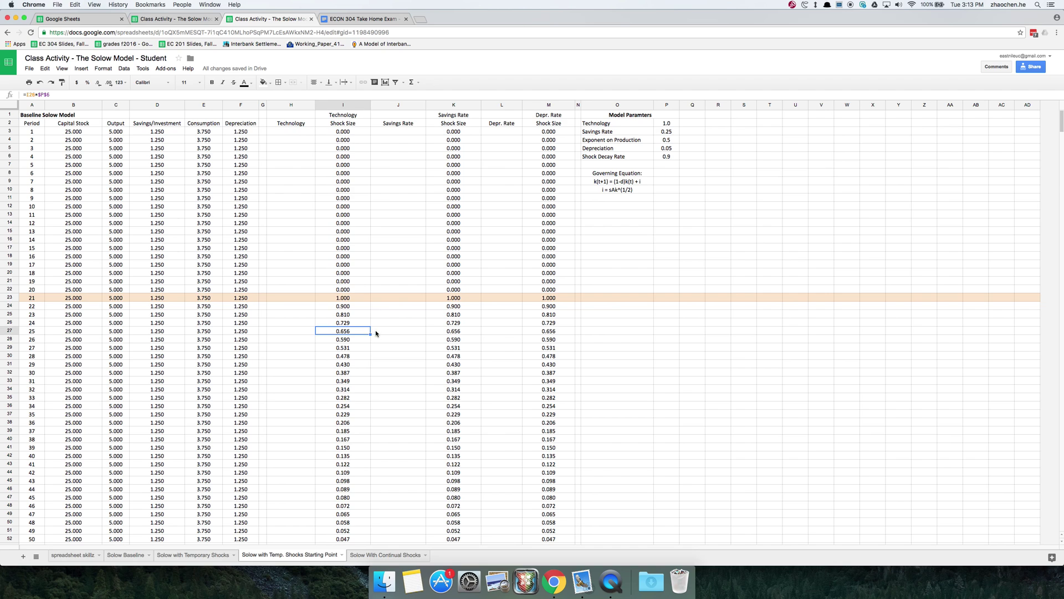
{"action": "left_click", "coordinate": [345, 300]}
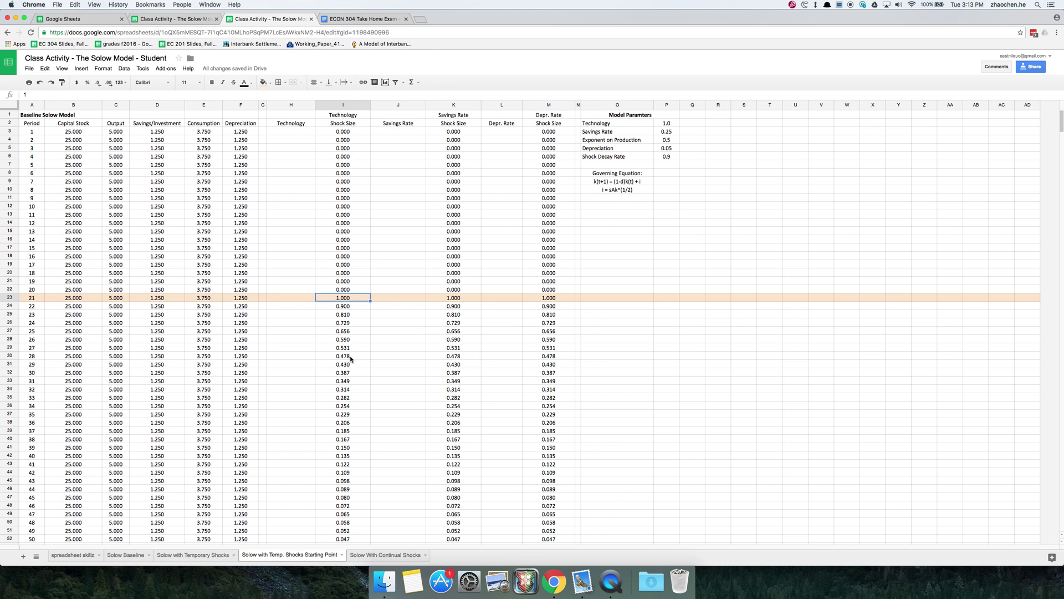
{"action": "scroll", "coordinate": [352, 382], "scroll_direction": "down", "scroll_amount": 15}
{"action": "scroll", "coordinate": [352, 382], "scroll_direction": "down", "scroll_amount": 10}
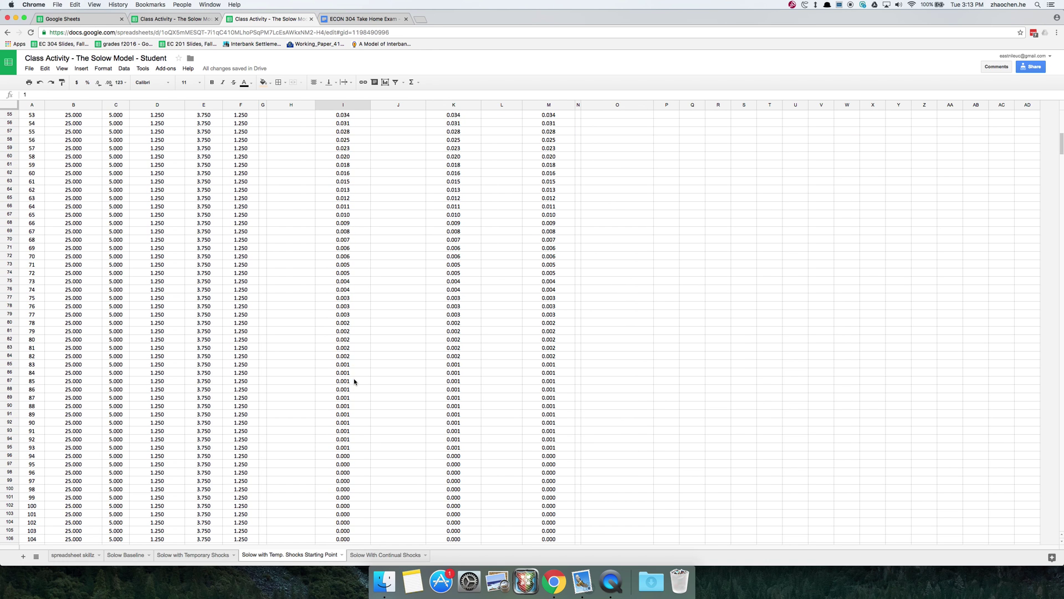
{"action": "left_click", "coordinate": [351, 394]}
{"action": "scroll", "coordinate": [351, 393], "scroll_direction": "up", "scroll_amount": 3}
{"action": "scroll", "coordinate": [351, 392], "scroll_direction": "up", "scroll_amount": 20}
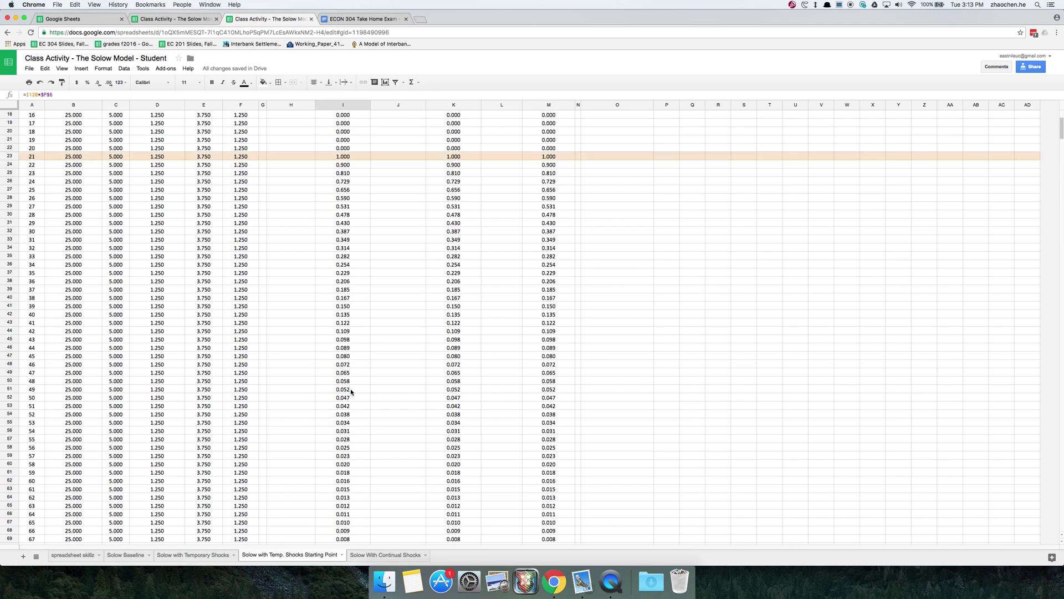
{"action": "left_click", "coordinate": [399, 232]}
{"action": "left_click", "coordinate": [285, 133]}
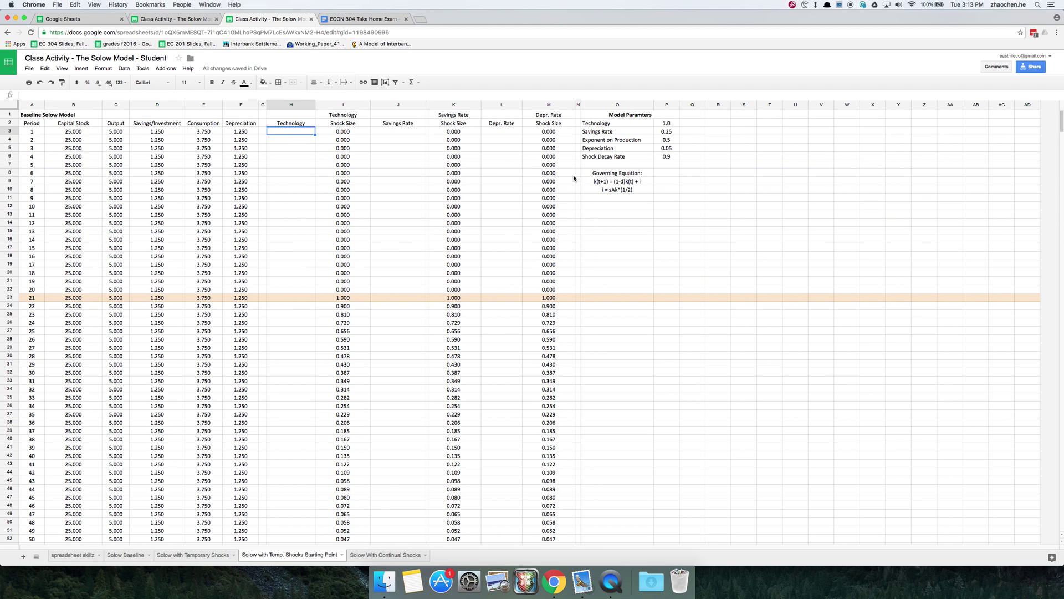
Enter =$P$2+I3 in H3 so Technology reads 1.000.
{"action": "key", "text": "Right"}
{"action": "key", "text": "Right"}
{"action": "key", "text": "Right"}
{"action": "key", "text": "Left"}
{"action": "key", "text": "Left"}
{"action": "key", "text": "Left"}
{"action": "key", "text": "Right"}
{"action": "key", "text": "Left"}
{"action": "key", "text": "Right"}
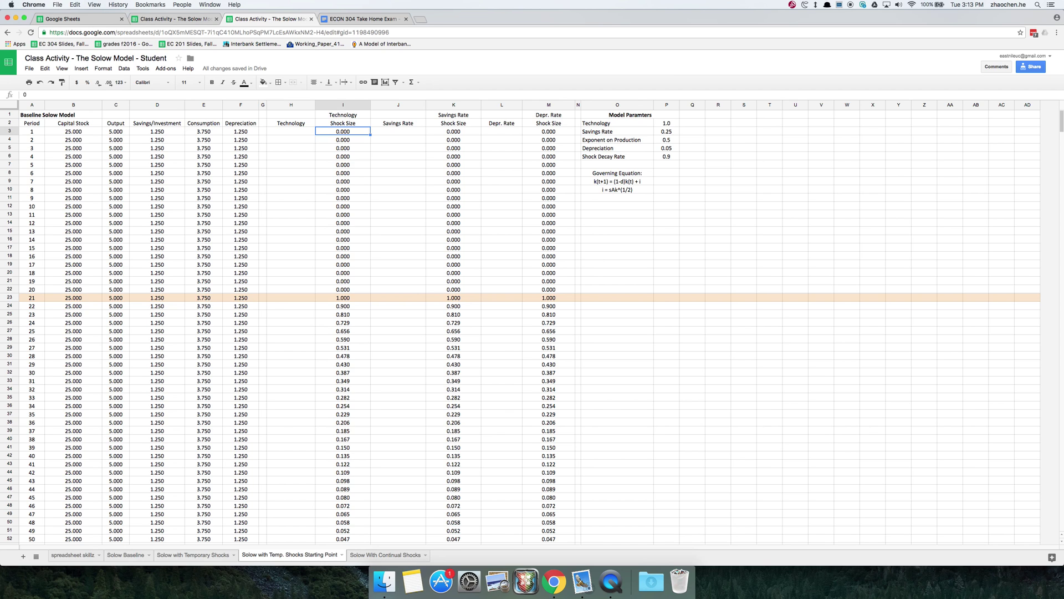
{"action": "key", "text": "Left"}
{"action": "key", "text": "Right"}
{"action": "key", "text": "Right"}
{"action": "key", "text": "Right"}
{"action": "key", "text": "Right"}
{"action": "key", "text": "Right"}
{"action": "key", "text": "Right"}
{"action": "key", "text": "Right"}
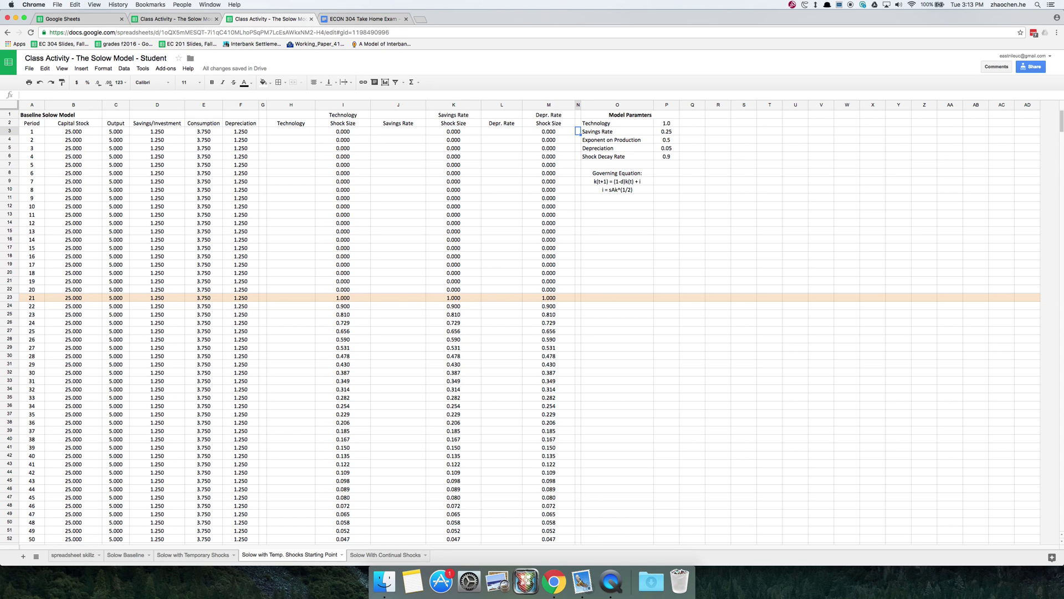
{"action": "key", "text": "Up"}
{"action": "key", "text": "Right"}
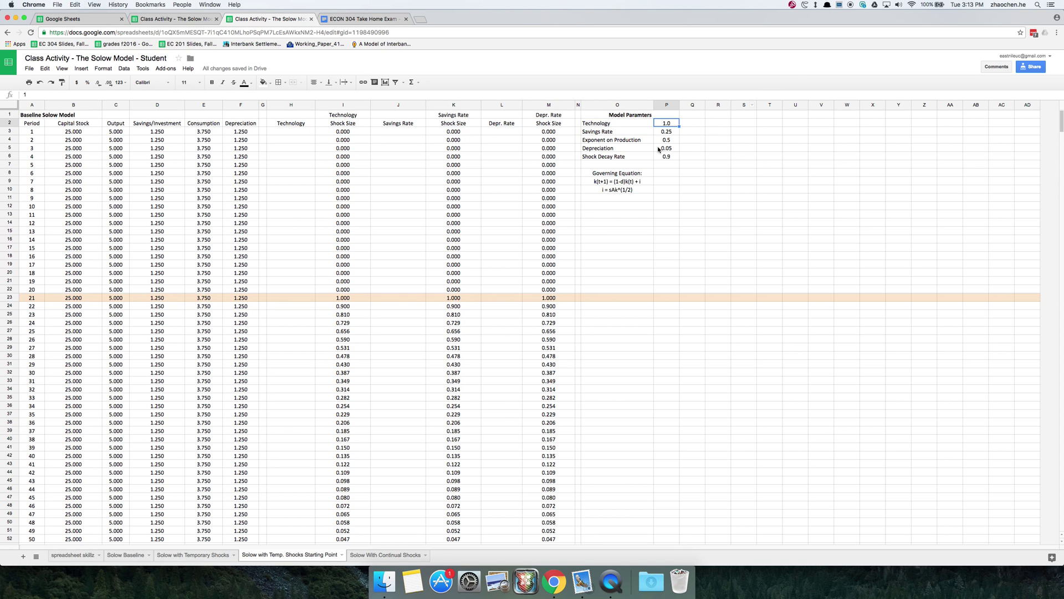
{"action": "left_click", "coordinate": [312, 134]}
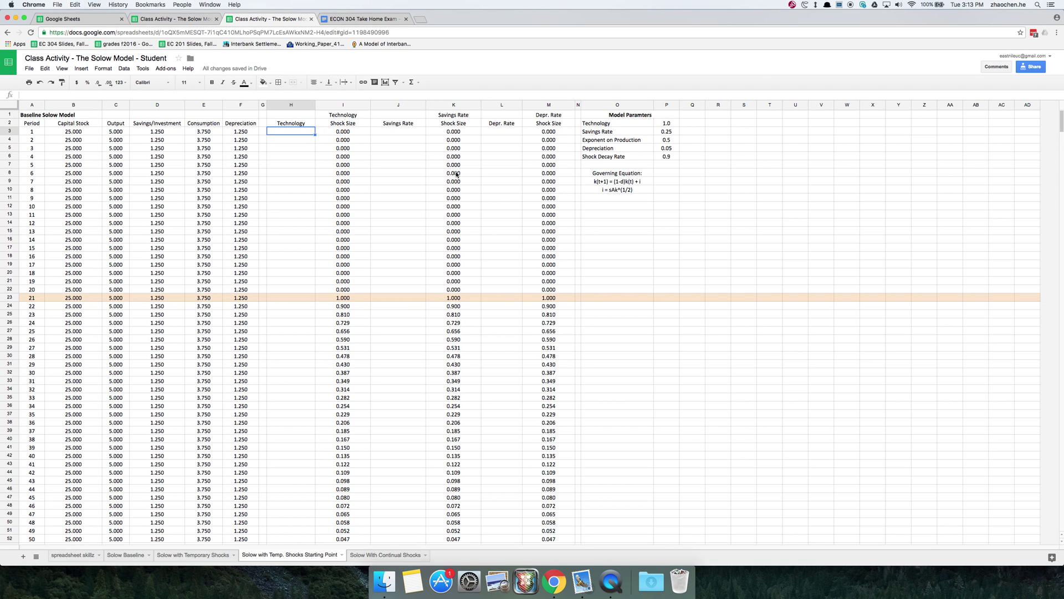
{"action": "type", "text": "="}
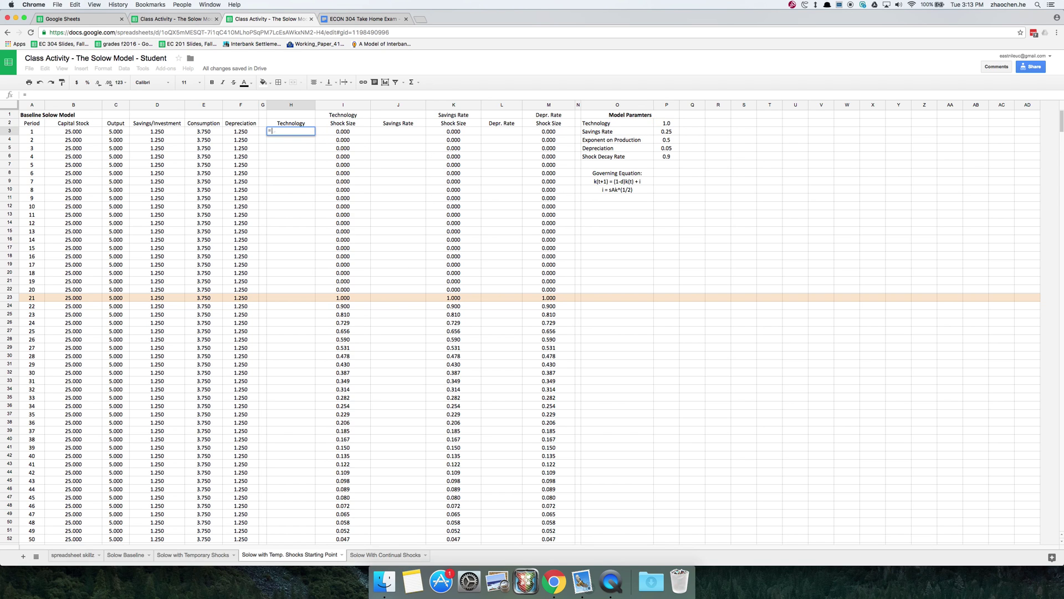
{"action": "left_click", "coordinate": [671, 125]}
{"action": "key", "text": "F4"}
{"action": "type", "text": "+"}
{"action": "left_click", "coordinate": [344, 132]}
{"action": "key", "text": "Return"}
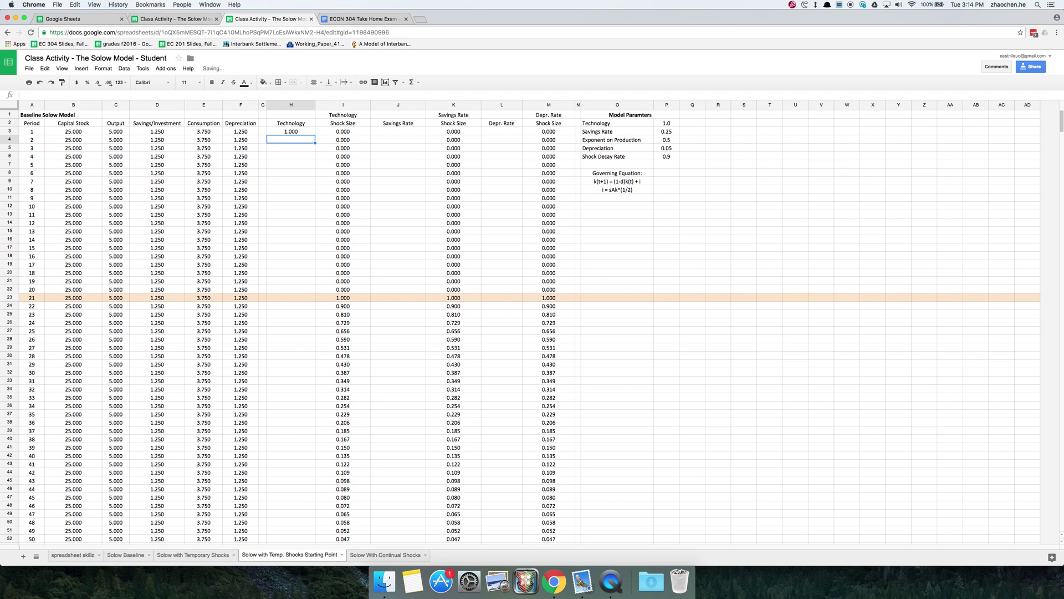
Enter =$P$3+K3 in J3 so Savings Rate reads 0.250.
{"action": "left_click", "coordinate": [414, 134]}
{"action": "type", "text": "="}
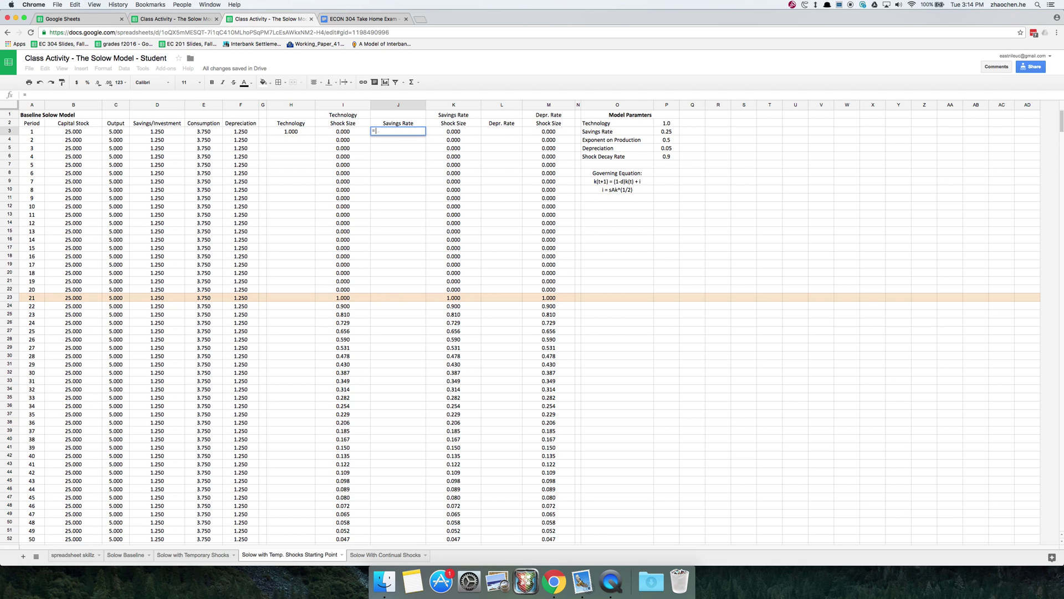
{"action": "left_click", "coordinate": [668, 136]}
{"action": "key", "text": "F4"}
{"action": "type", "text": "+"}
{"action": "left_click", "coordinate": [461, 133]}
{"action": "key", "text": "Return"}
Enter =$P$5+M3 in L3 so Depr. Rate reads 0.050.
{"action": "left_click", "coordinate": [510, 131]}
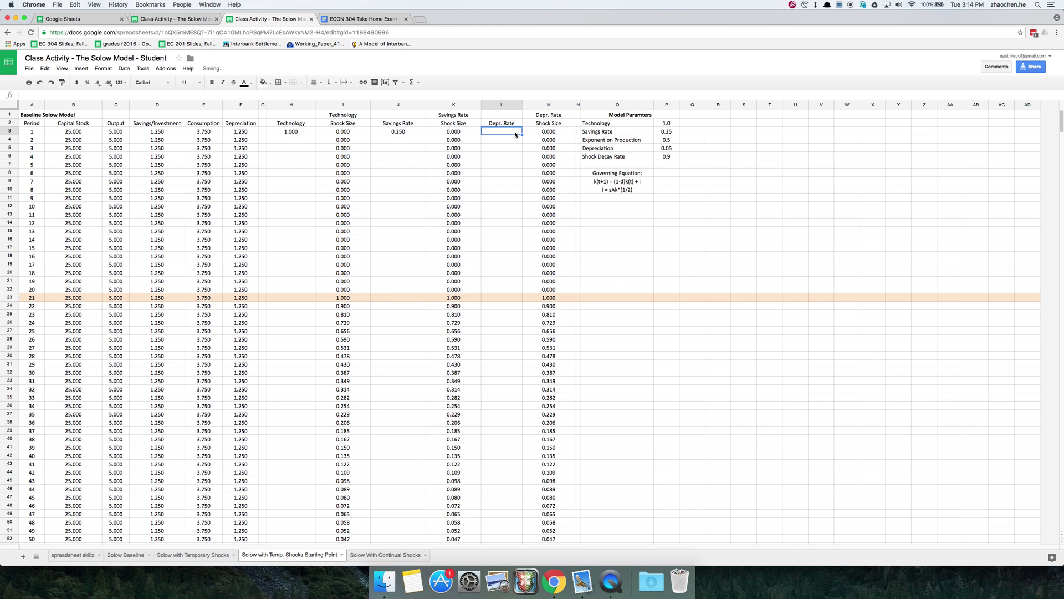
{"action": "type", "text": "="}
{"action": "left_click", "coordinate": [668, 148]}
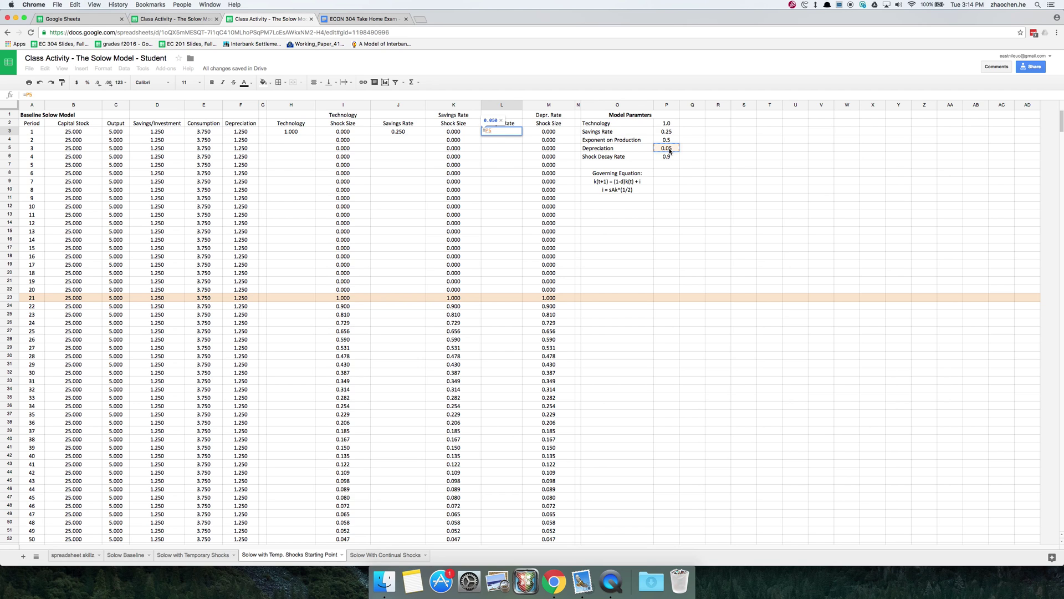
{"action": "key", "text": "F4"}
{"action": "type", "text": "+"}
{"action": "left_click", "coordinate": [545, 132]}
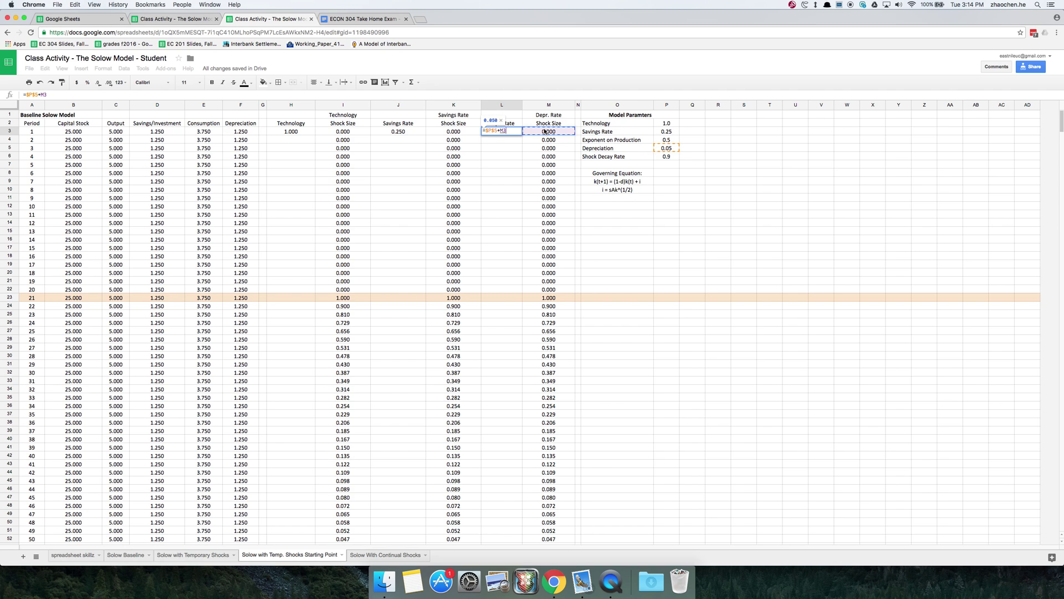
{"action": "key", "text": "Return"}
{"action": "left_click", "coordinate": [304, 134]}
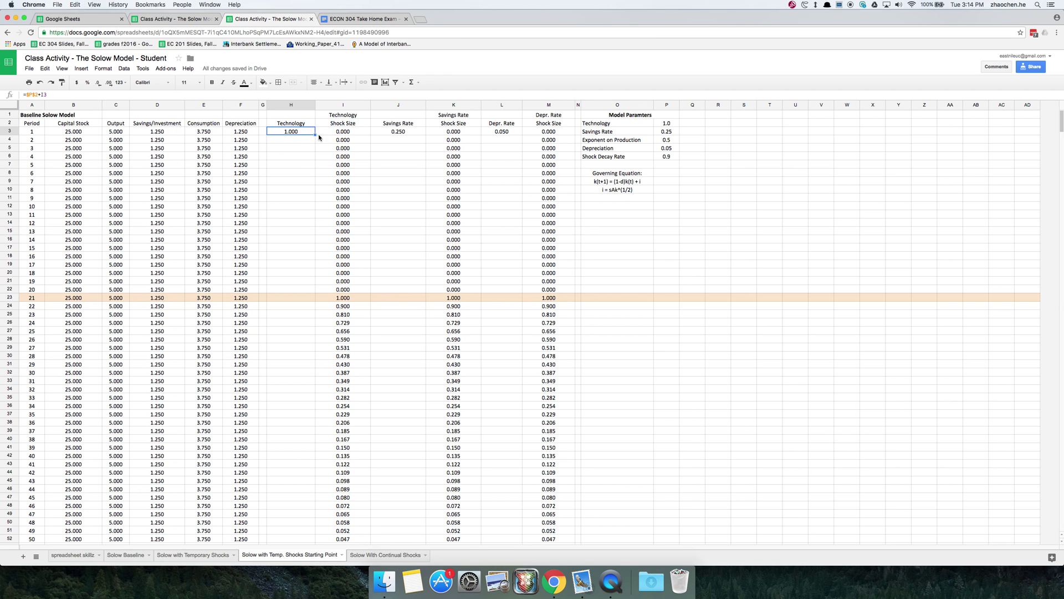
Copy the H3, J3 and L3 formulas down every period, peaking at 2.000, 1.250 and 1.050 in period 21.
{"action": "left_click", "coordinate": [338, 106]}
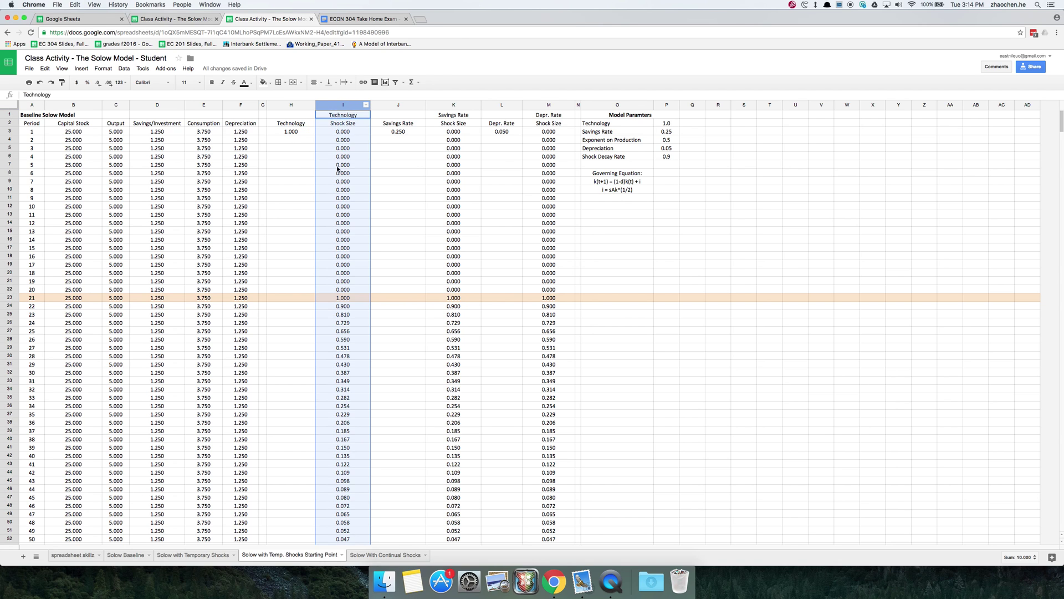
{"action": "scroll", "coordinate": [344, 167], "scroll_direction": "down", "scroll_amount": 5}
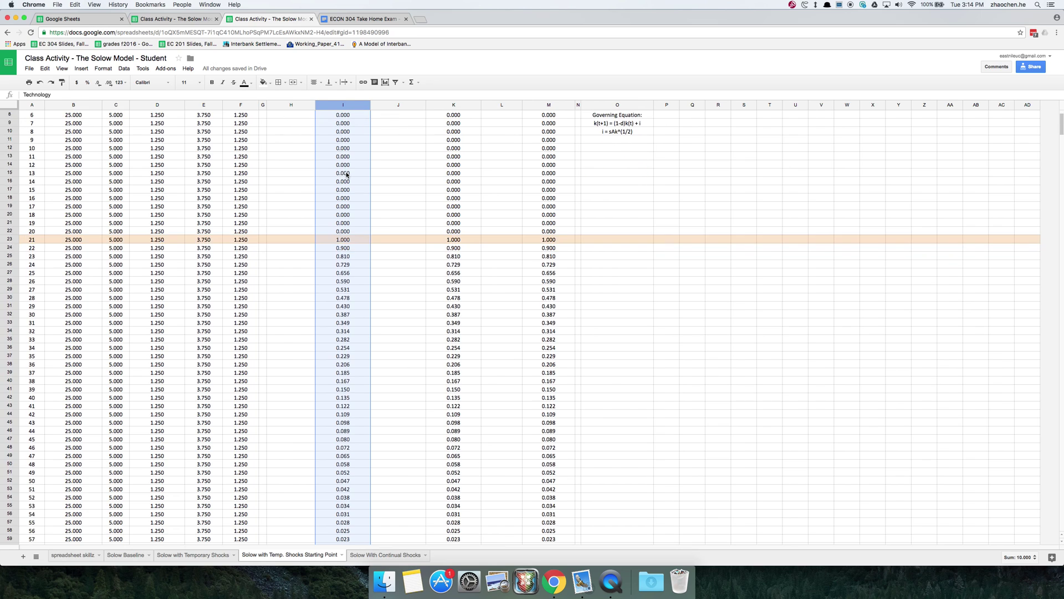
{"action": "scroll", "coordinate": [346, 169], "scroll_direction": "up", "scroll_amount": 5}
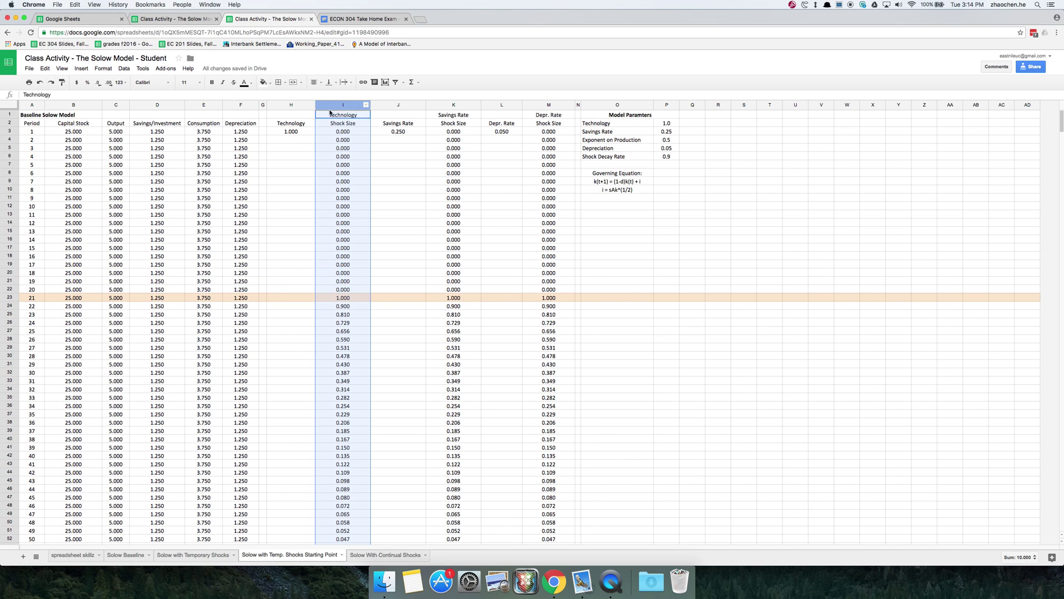
{"action": "left_click", "coordinate": [300, 132]}
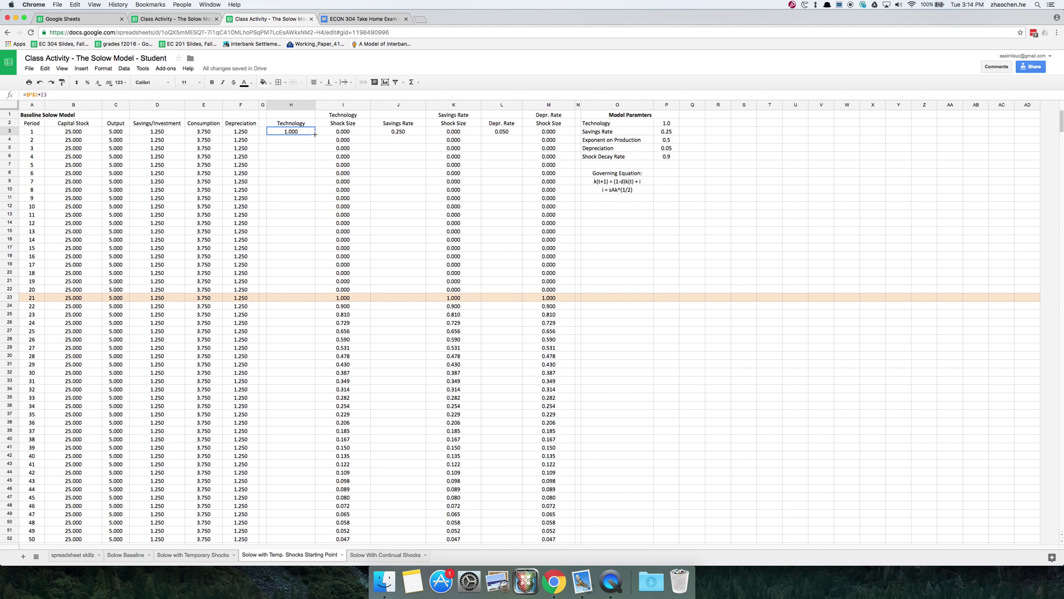
{"action": "double_click", "coordinate": [315, 134]}
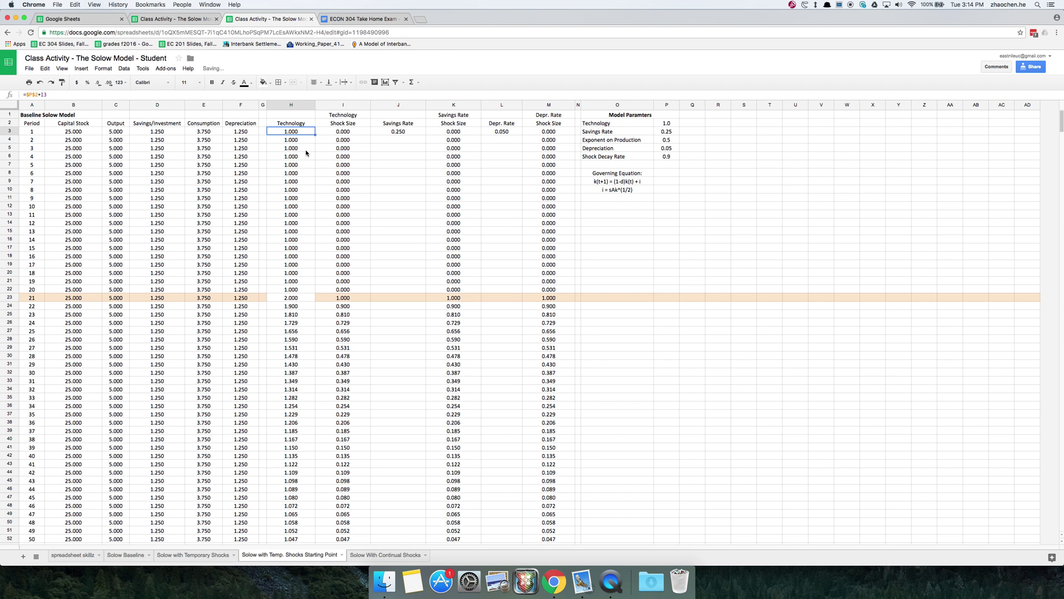
{"action": "scroll", "coordinate": [309, 155], "scroll_direction": "down", "scroll_amount": 10}
{"action": "scroll", "coordinate": [309, 155], "scroll_direction": "up", "scroll_amount": 10}
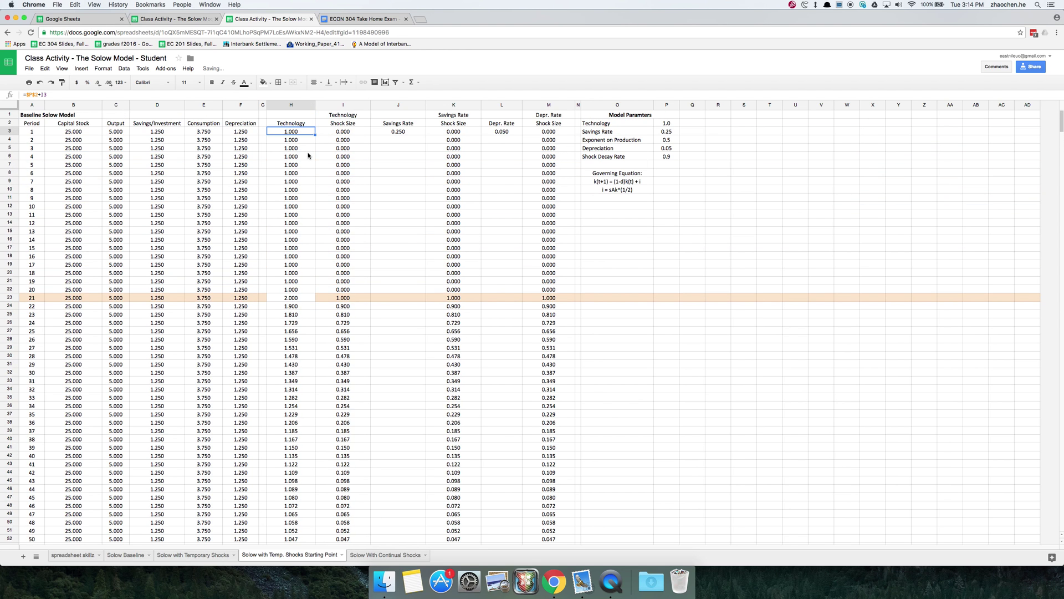
{"action": "left_click", "coordinate": [405, 132]}
{"action": "double_click", "coordinate": [425, 135]}
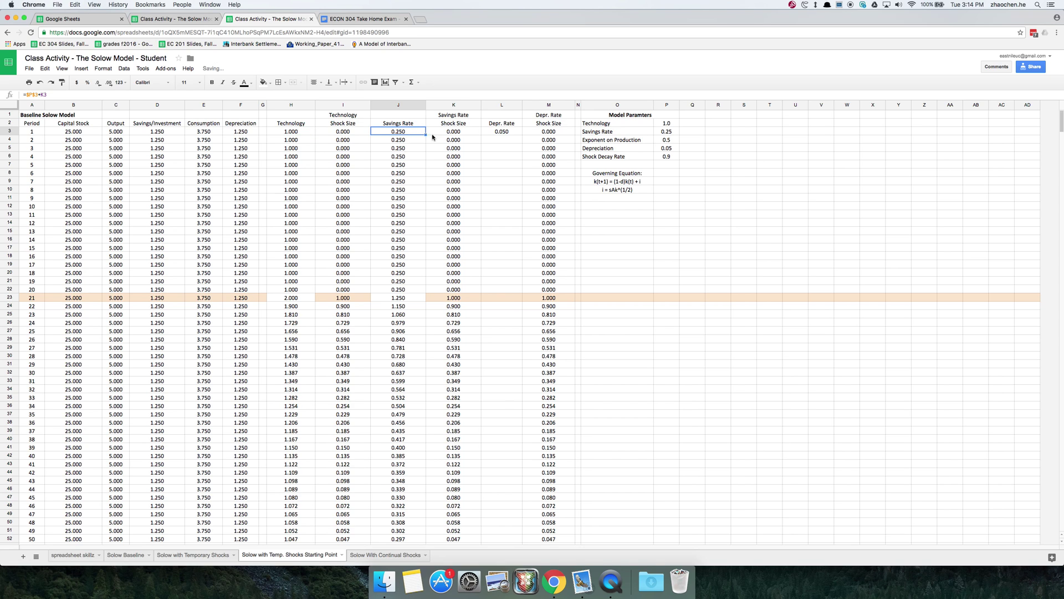
{"action": "left_click", "coordinate": [493, 133]}
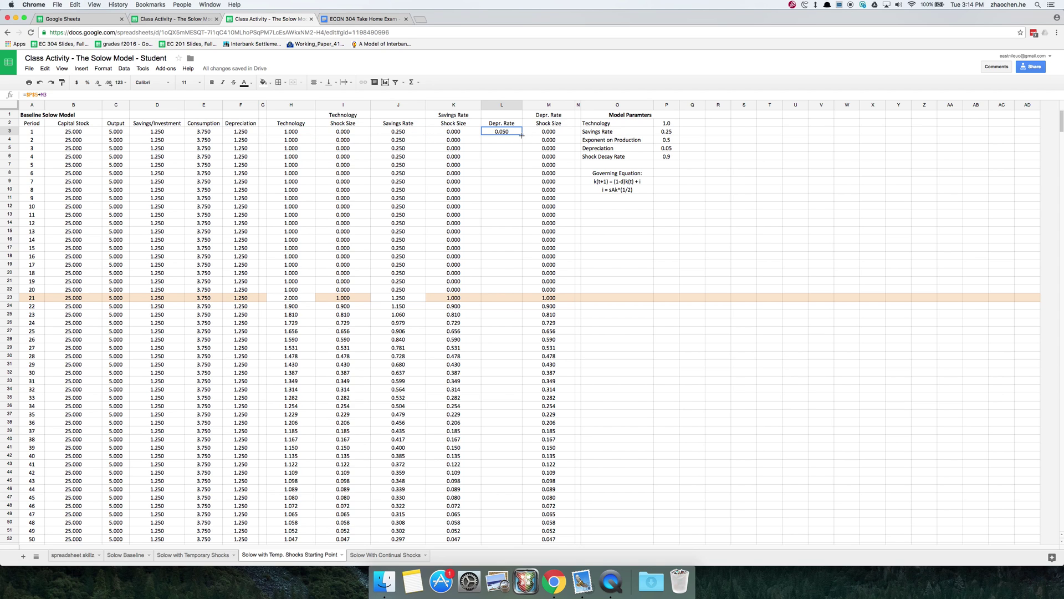
{"action": "double_click", "coordinate": [521, 134]}
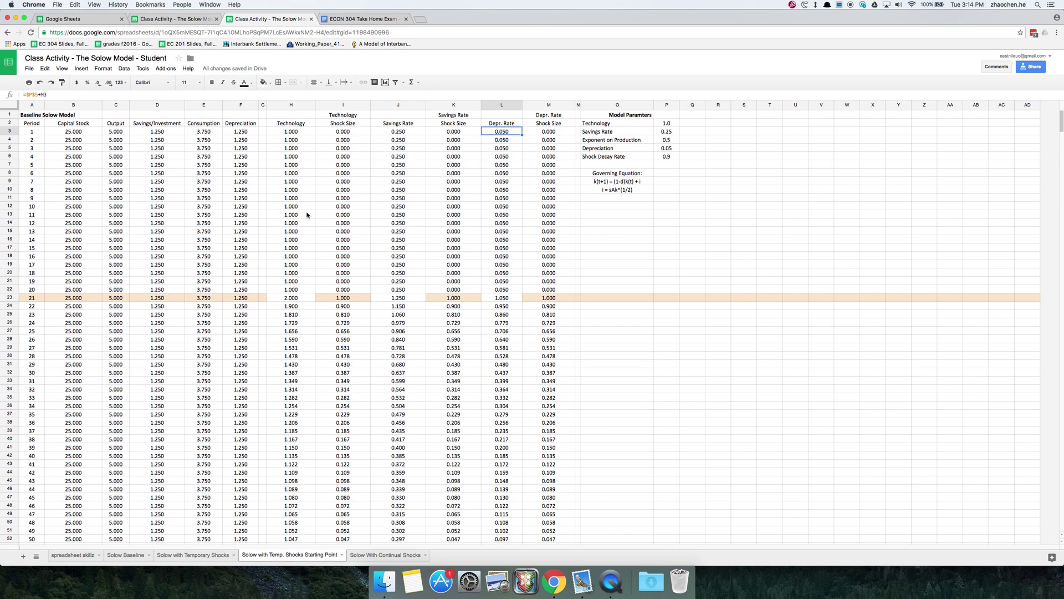
{"action": "left_click", "coordinate": [302, 133]}
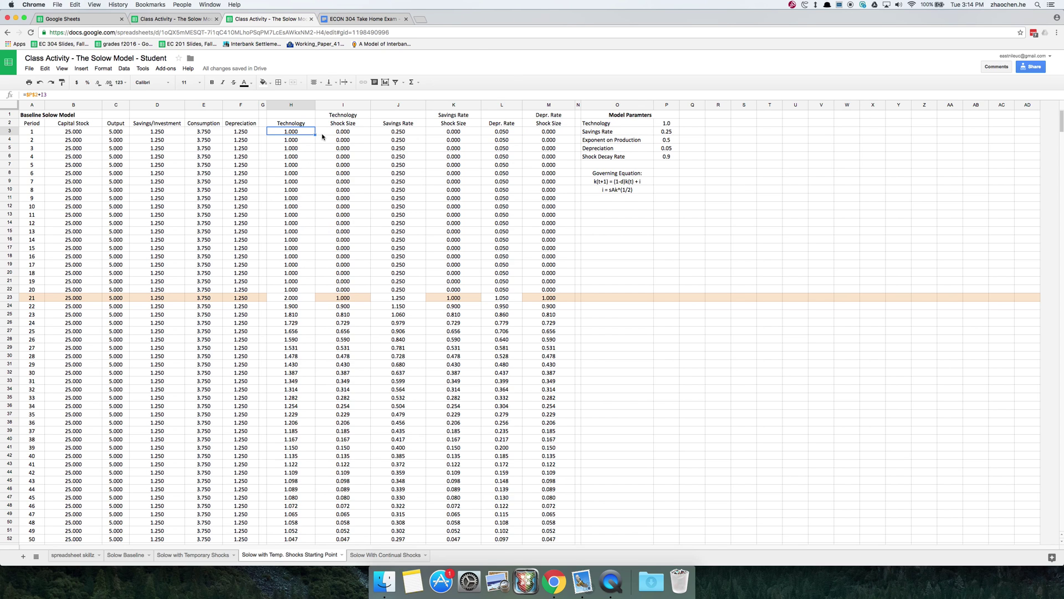
Inspect the Technology values and shock cells around period 21 in rows 22-23.
{"action": "key", "text": "Down"}
{"action": "key", "text": "Down"}
{"action": "key", "text": "Down"}
{"action": "key", "text": "Down"}
{"action": "key", "text": "Down"}
{"action": "key", "text": "Down"}
{"action": "key", "text": "Down"}
{"action": "key", "text": "Down"}
{"action": "key", "text": "Down"}
{"action": "key", "text": "Down"}
{"action": "key", "text": "Down"}
{"action": "key", "text": "Down"}
{"action": "key", "text": "Down"}
{"action": "key", "text": "Down"}
{"action": "key", "text": "Down"}
{"action": "key", "text": "Down"}
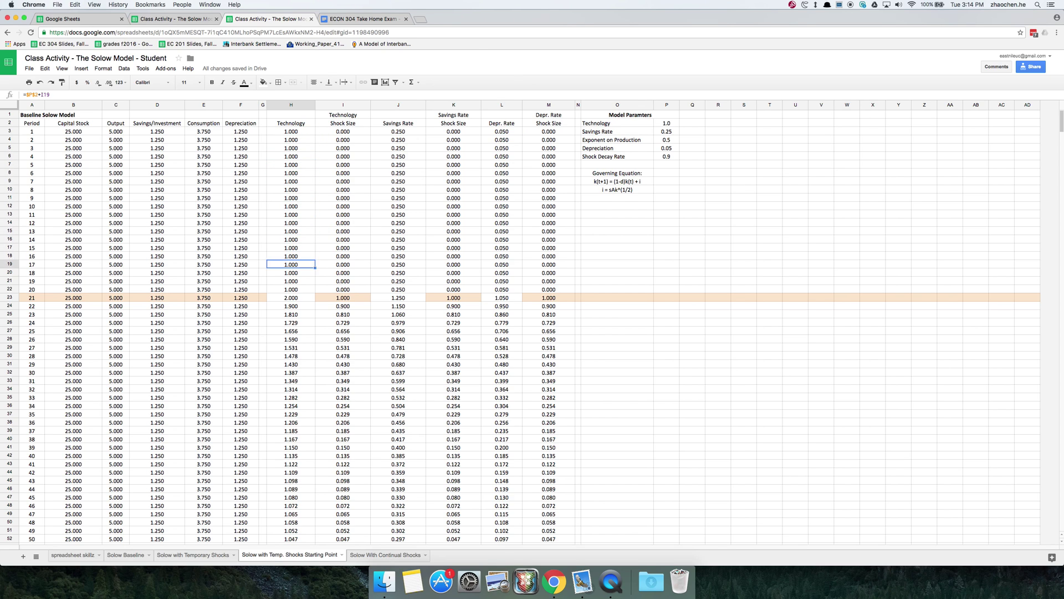
{"action": "key", "text": "Down"}
{"action": "key", "text": "Down"}
{"action": "key", "text": "Down"}
{"action": "key", "text": "Right"}
{"action": "key", "text": "Down"}
{"action": "key", "text": "Left"}
{"action": "key", "text": "Right"}
{"action": "key", "text": "Up"}
{"action": "key", "text": "Left"}
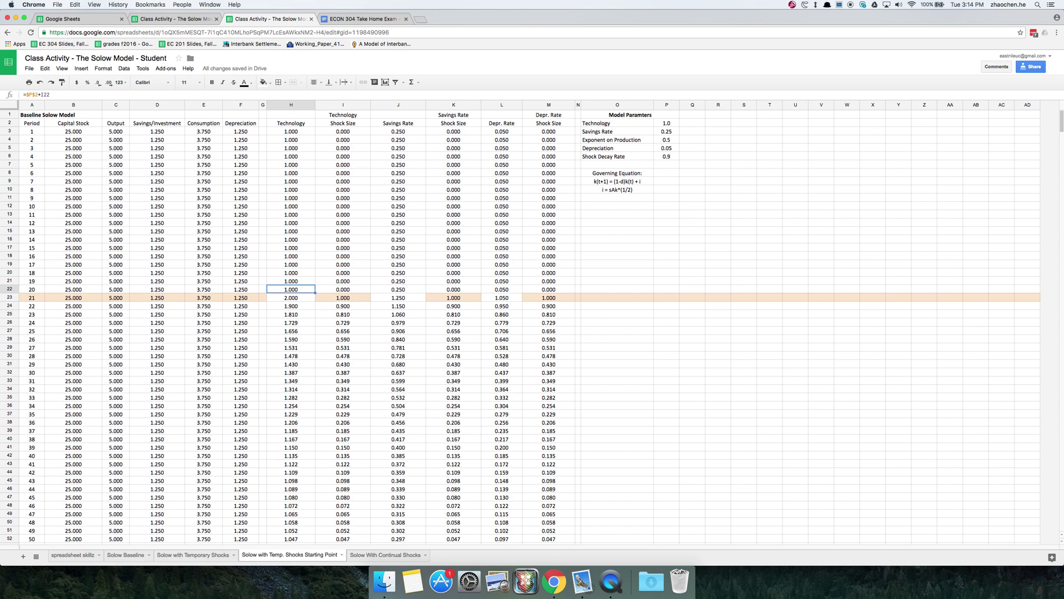
{"action": "key", "text": "Down"}
{"action": "key", "text": "Right"}
{"action": "key", "text": "Left"}
{"action": "key", "text": "Right"}
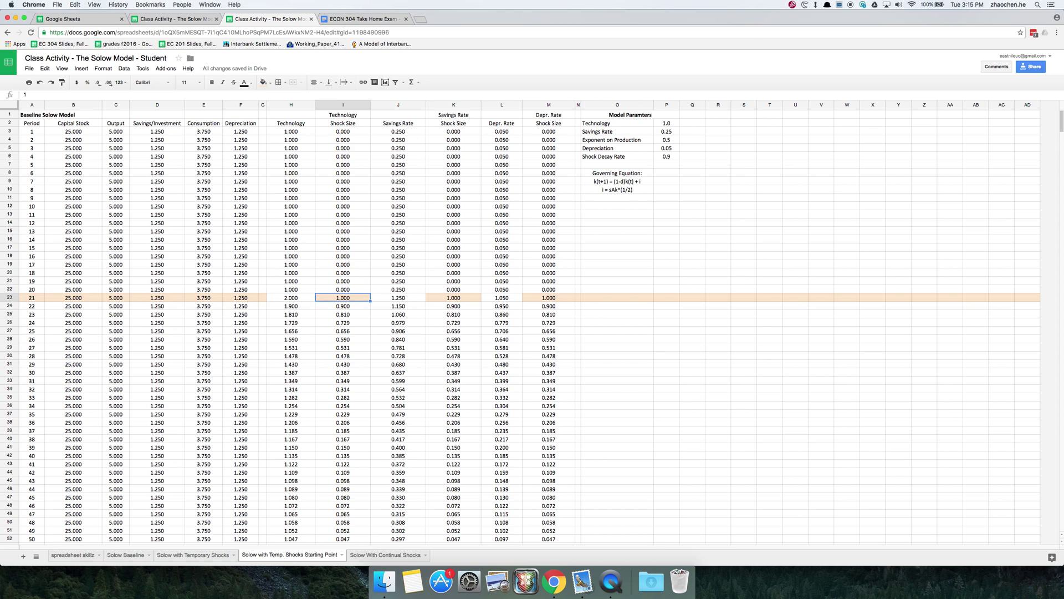
{"action": "key", "text": "Right"}
{"action": "key", "text": "Left"}
{"action": "key", "text": "Right"}
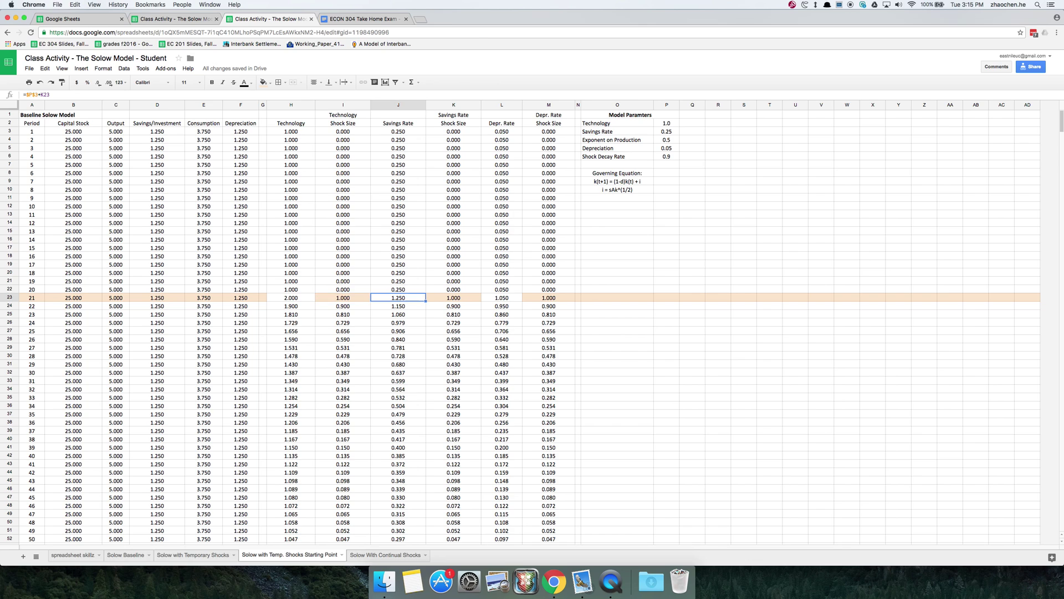
{"action": "key", "text": "Left"}
{"action": "key", "text": "Left"}
{"action": "key", "text": "shift+Right"}
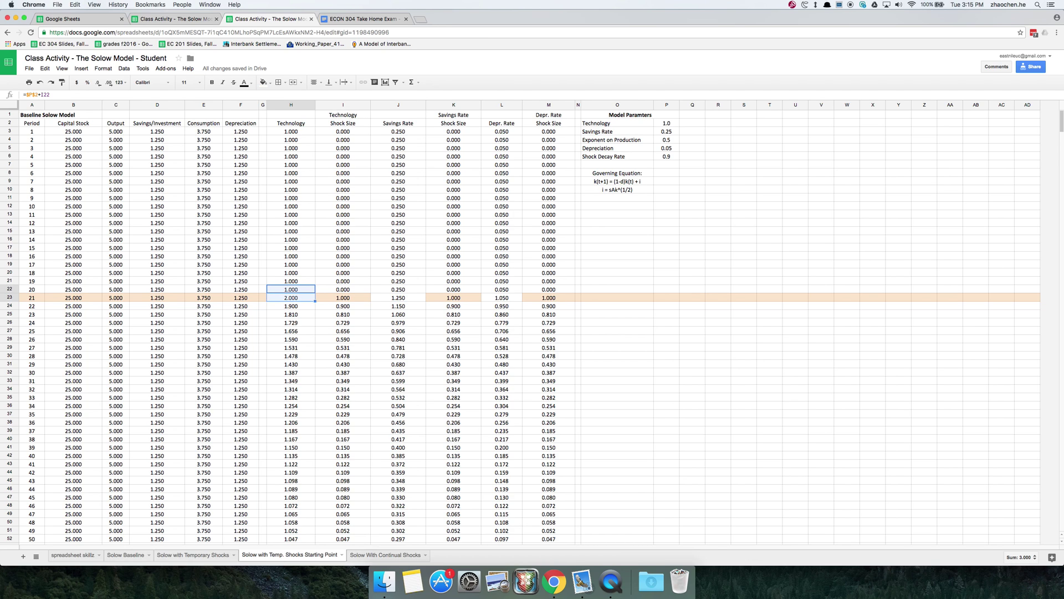
{"action": "key", "text": "Right"}
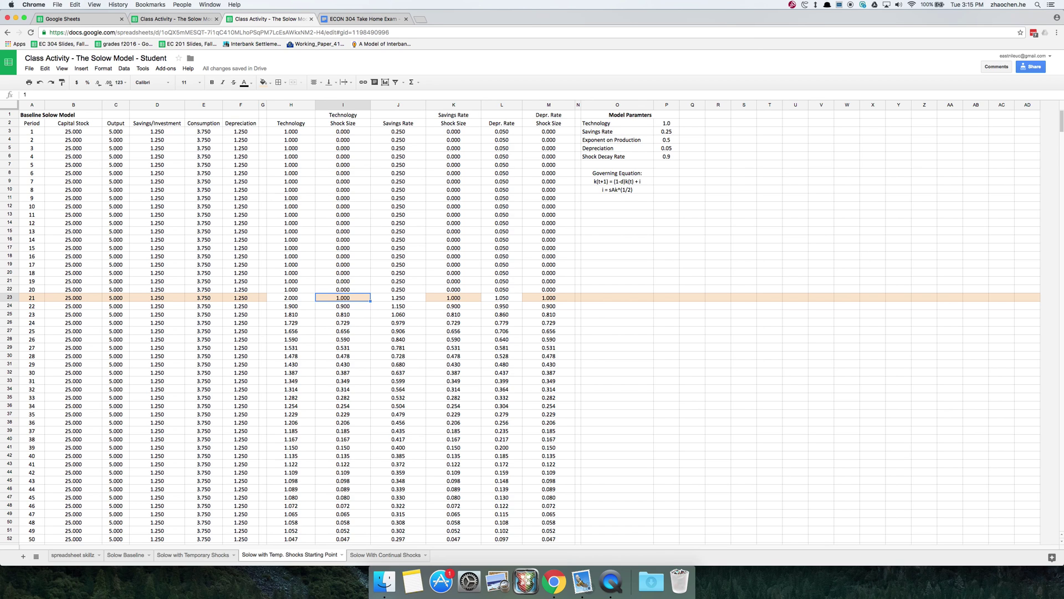
Set the period 21 technology shock in I23 to 2, raising Technology there to 3.000.
{"action": "type", "text": "2"}
{"action": "key", "text": "Return"}
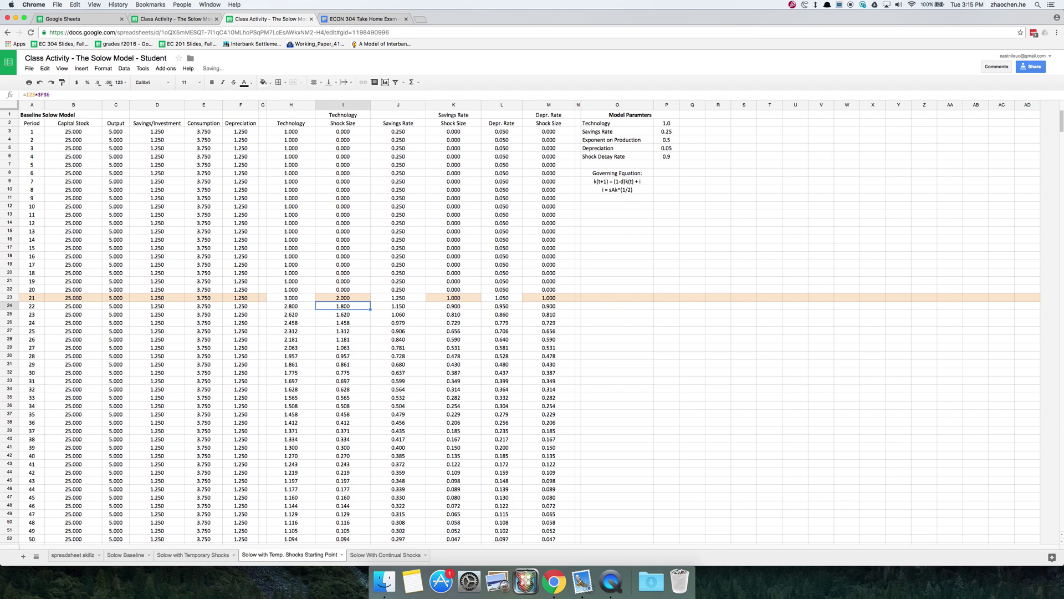
{"action": "key", "text": "Left"}
{"action": "key", "text": "Up"}
{"action": "key", "text": "Right"}
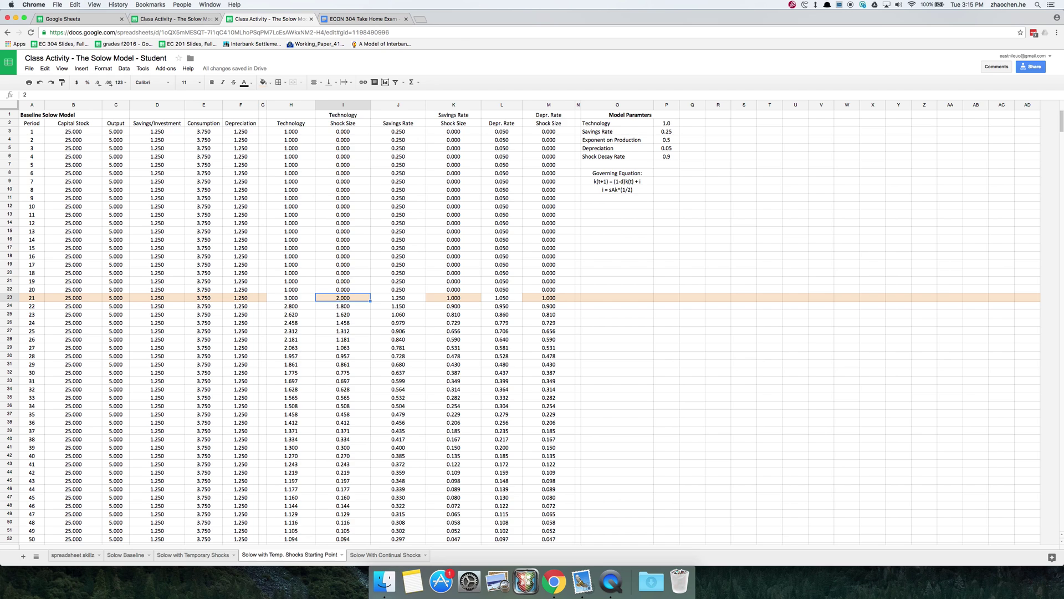